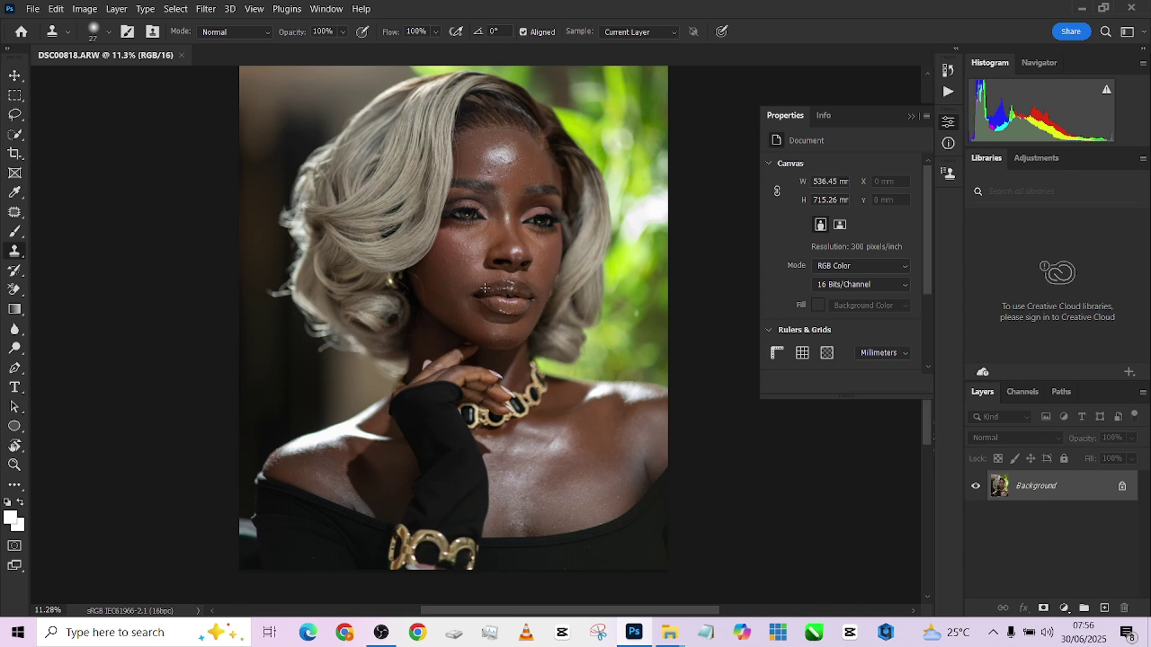
Run the Clean + BW Help Layer action from the photographix skin retouching action set
click(914, 115)
scroll(734, 250, up, 5)
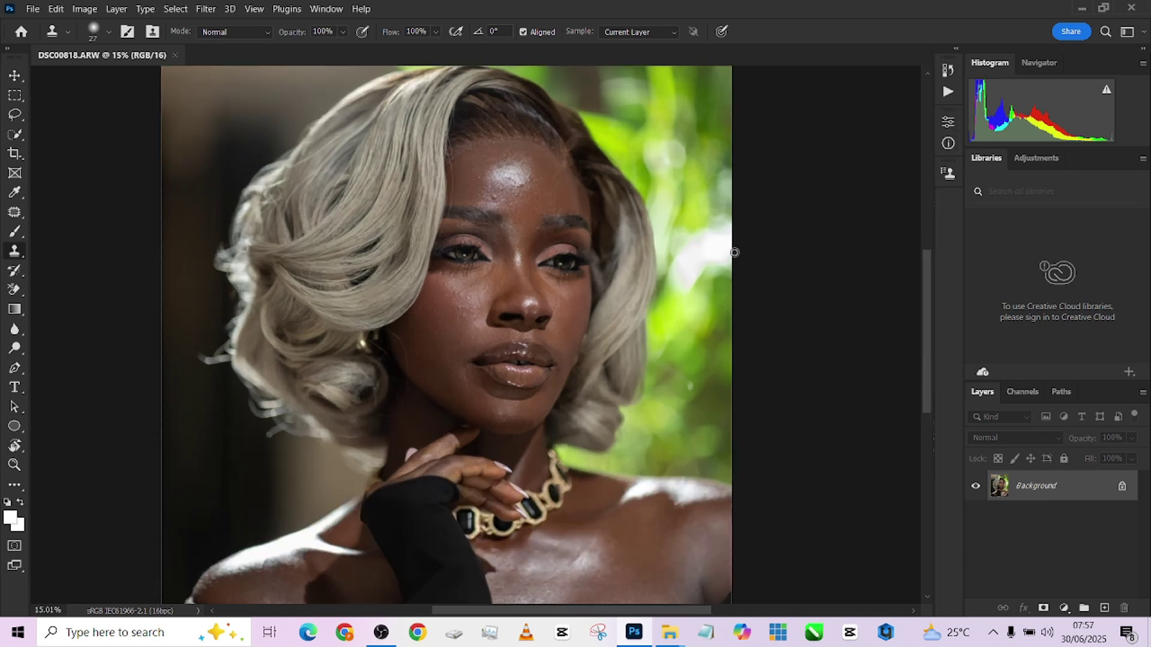
scroll(311, 194, up, 1)
drag(482, 237, 498, 324)
drag(455, 438, 464, 341)
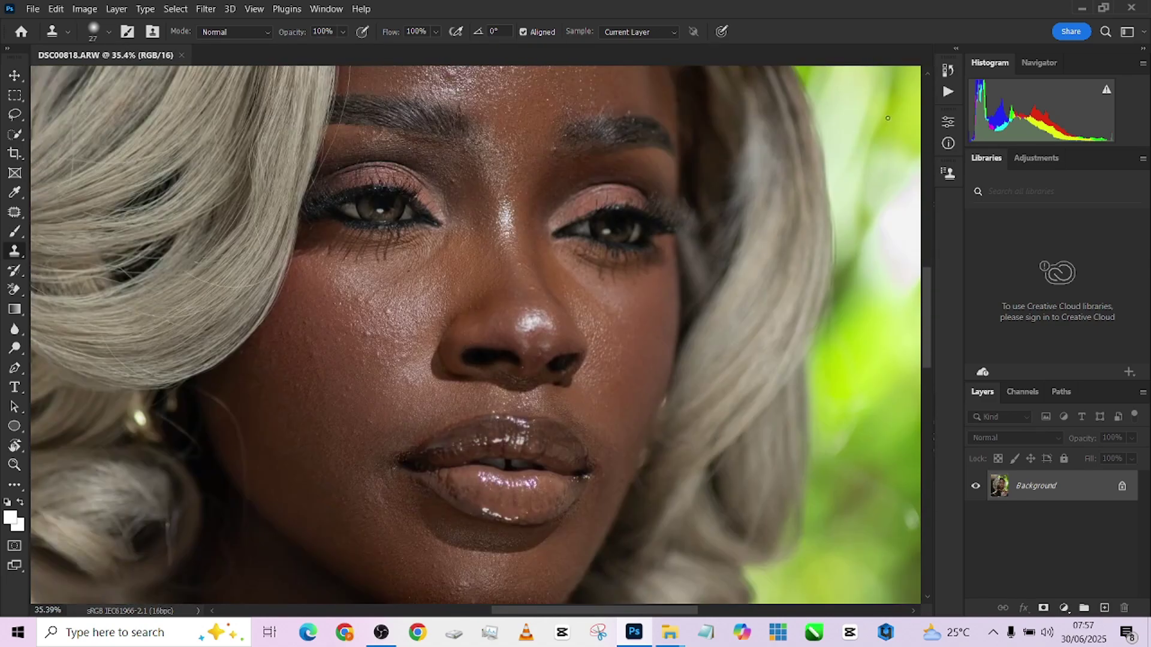
click(947, 93)
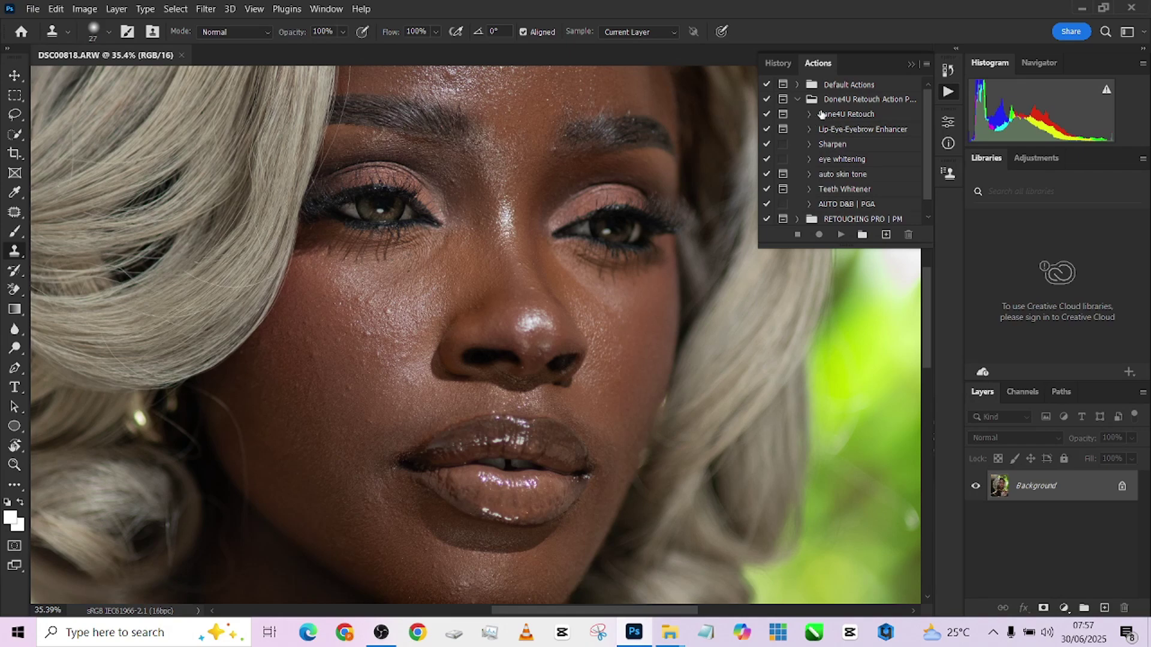
click(799, 99)
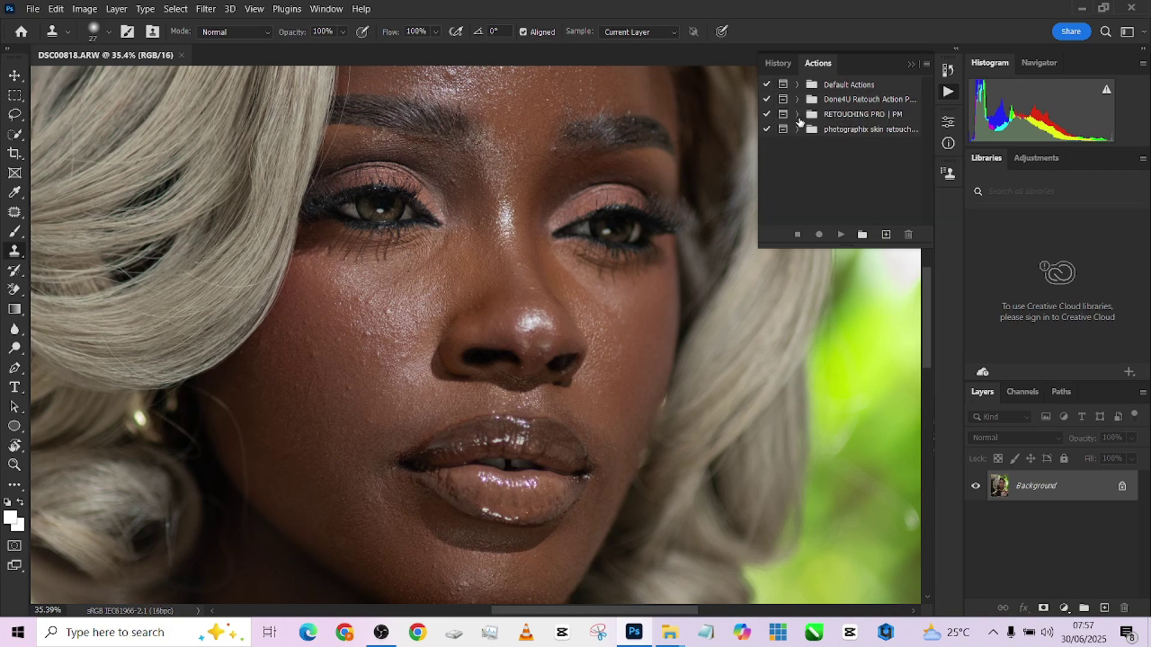
click(798, 130)
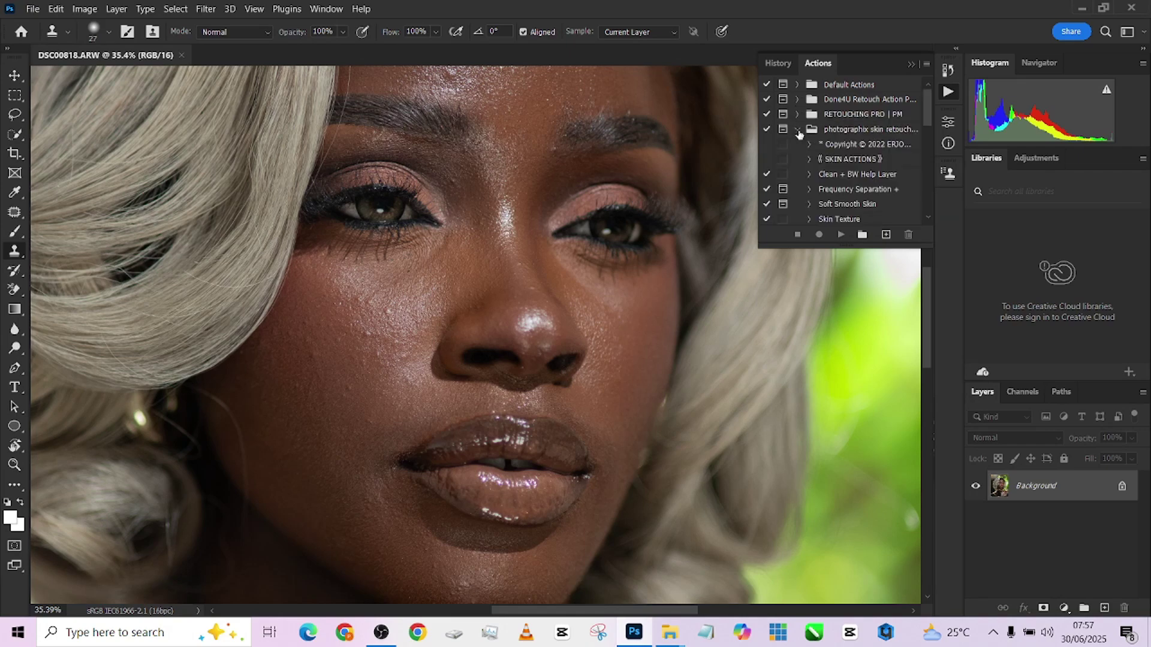
click(839, 179)
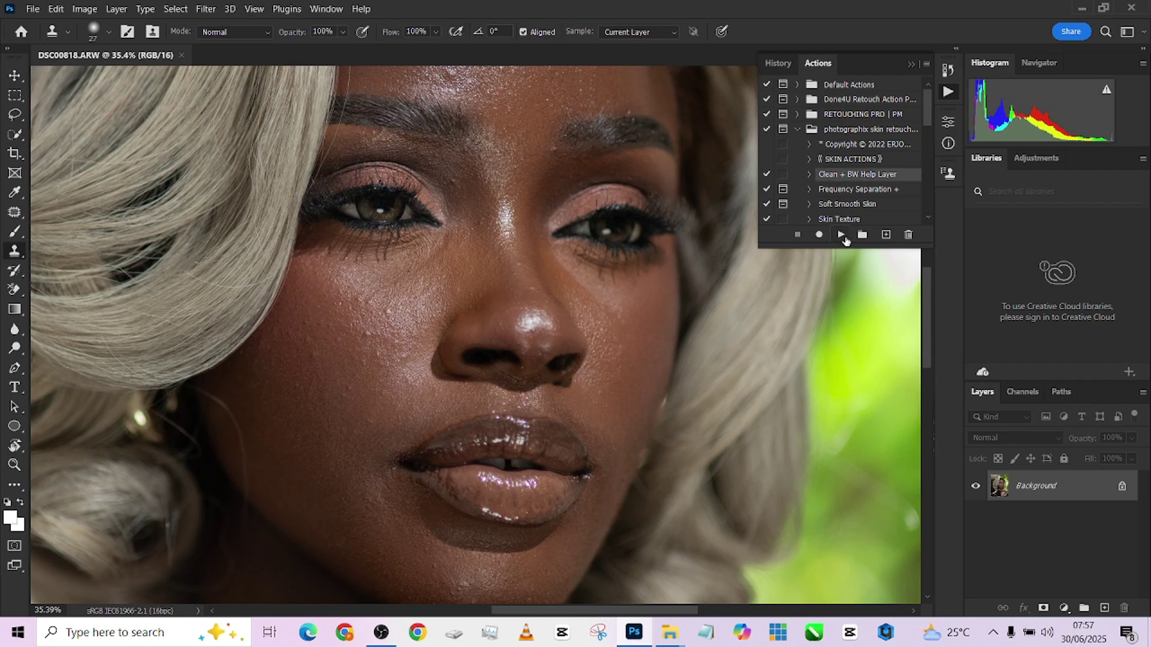
click(841, 235)
Remove the blemishes on the forehead of the clean layer with the Spot Healing Brush
scroll(529, 264, down, 5)
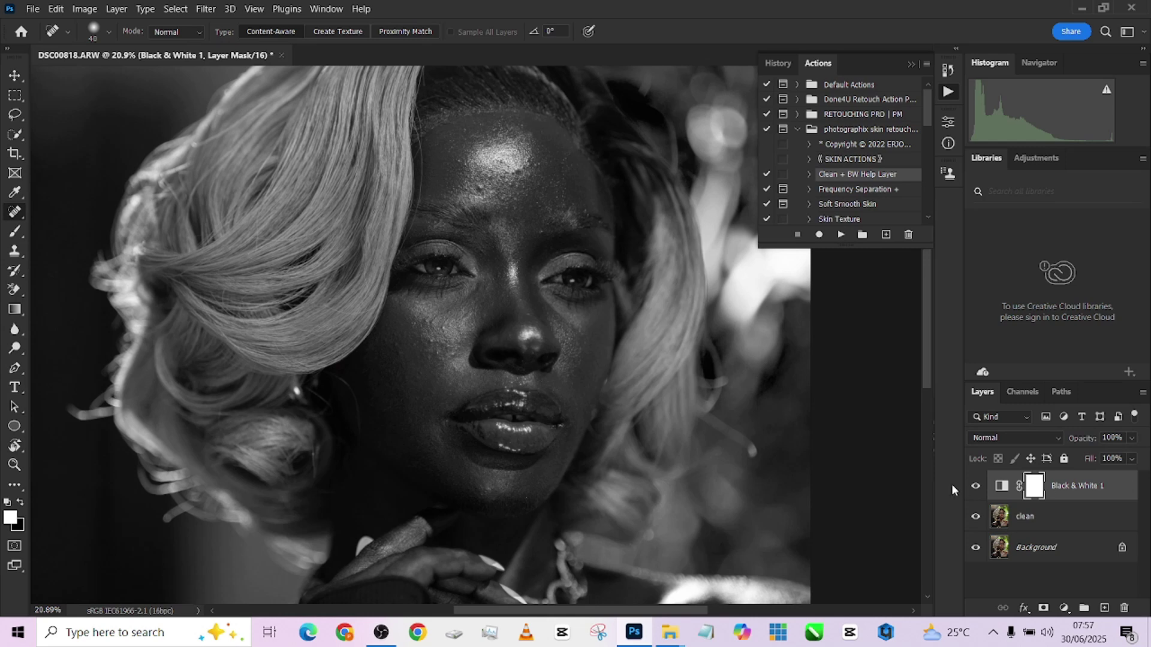
click(1084, 525)
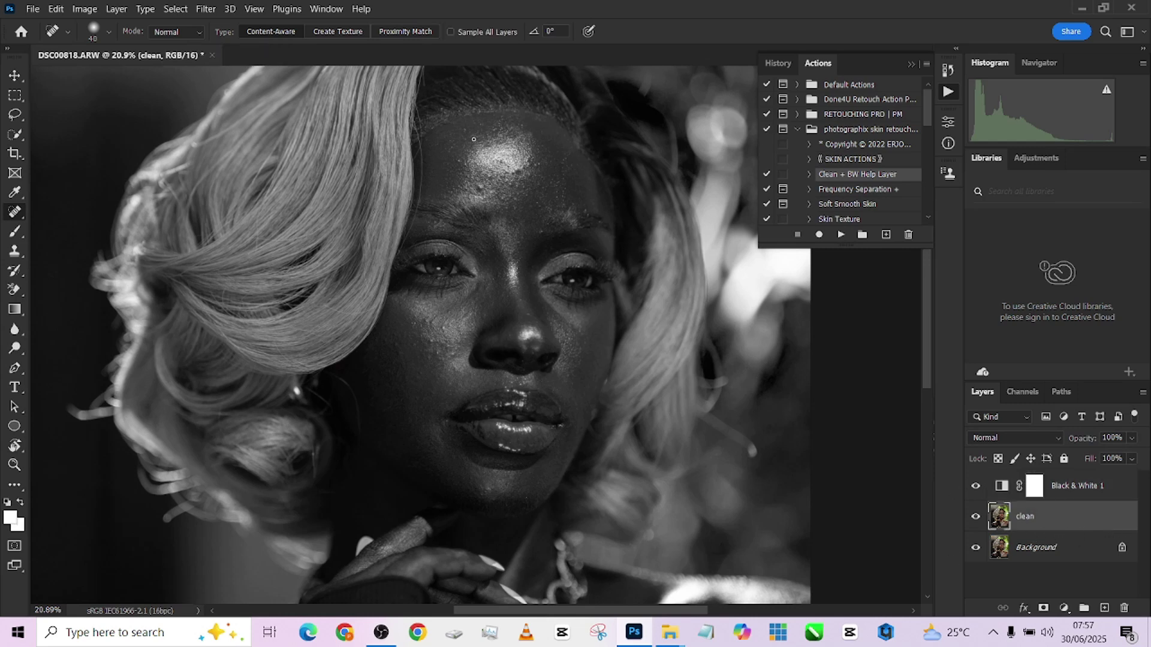
scroll(468, 176, up, 3)
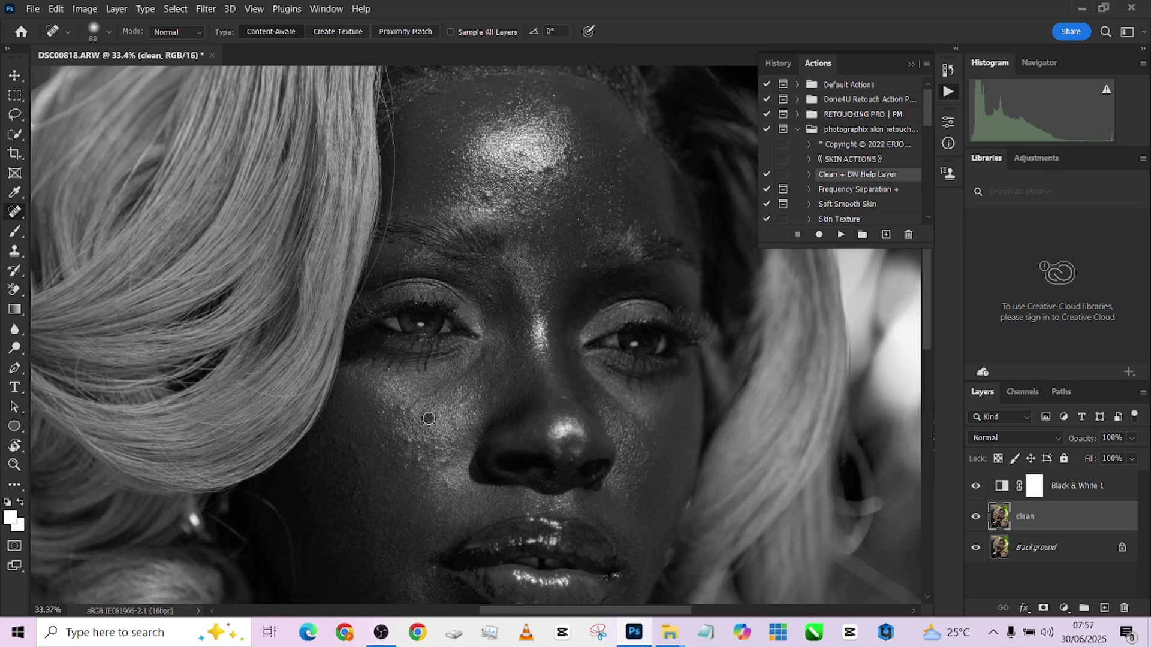
key(bracketleft)
click(458, 106)
click(572, 158)
key(bracketright)
key(bracketright)
key(bracketright)
key(bracketright)
click(487, 196)
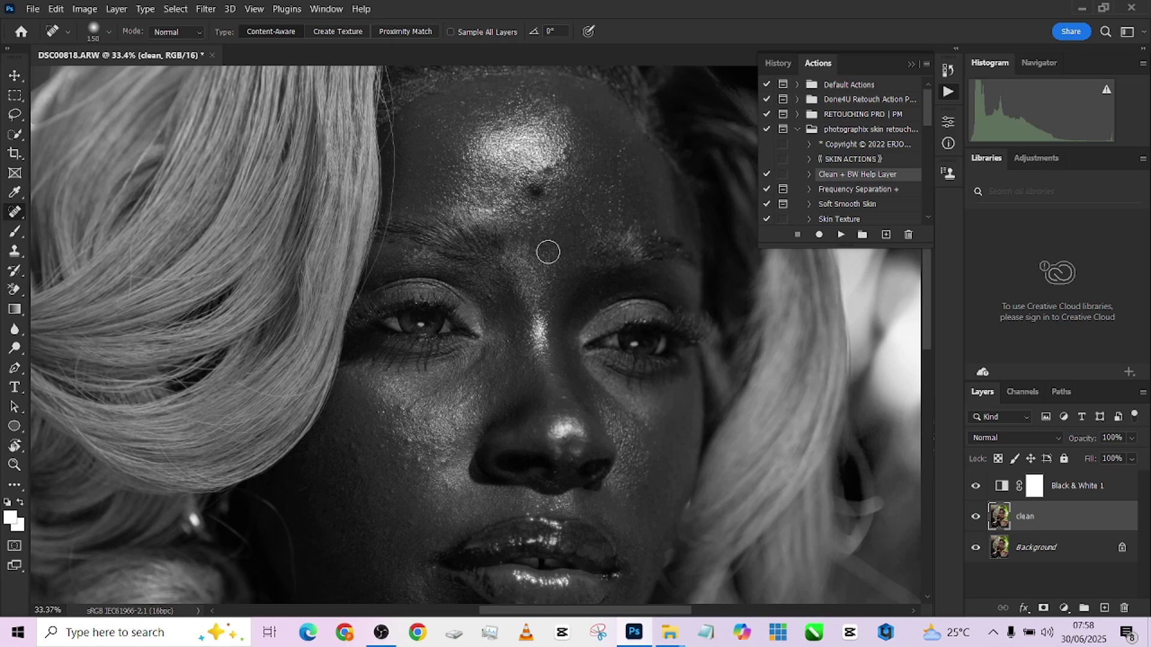
Heal the remaining spots on the cheeks and forehead with a smaller Spot Healing Brush, starting at size 100
key(bracketleft)
key(bracketleft)
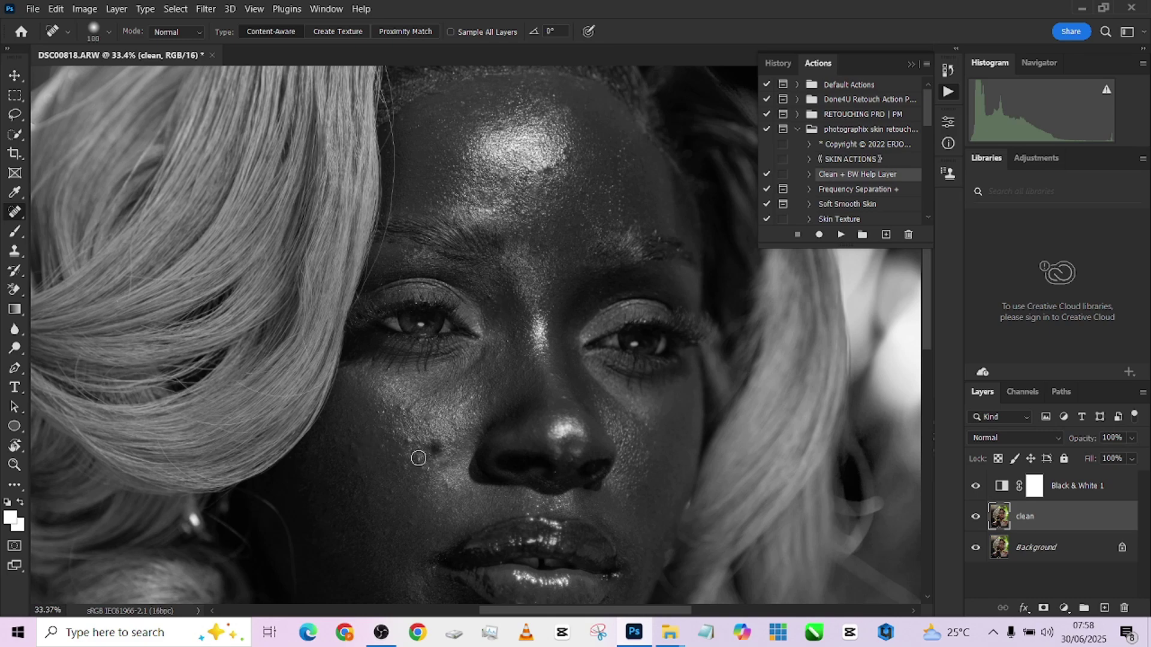
scroll(383, 413, down, 3)
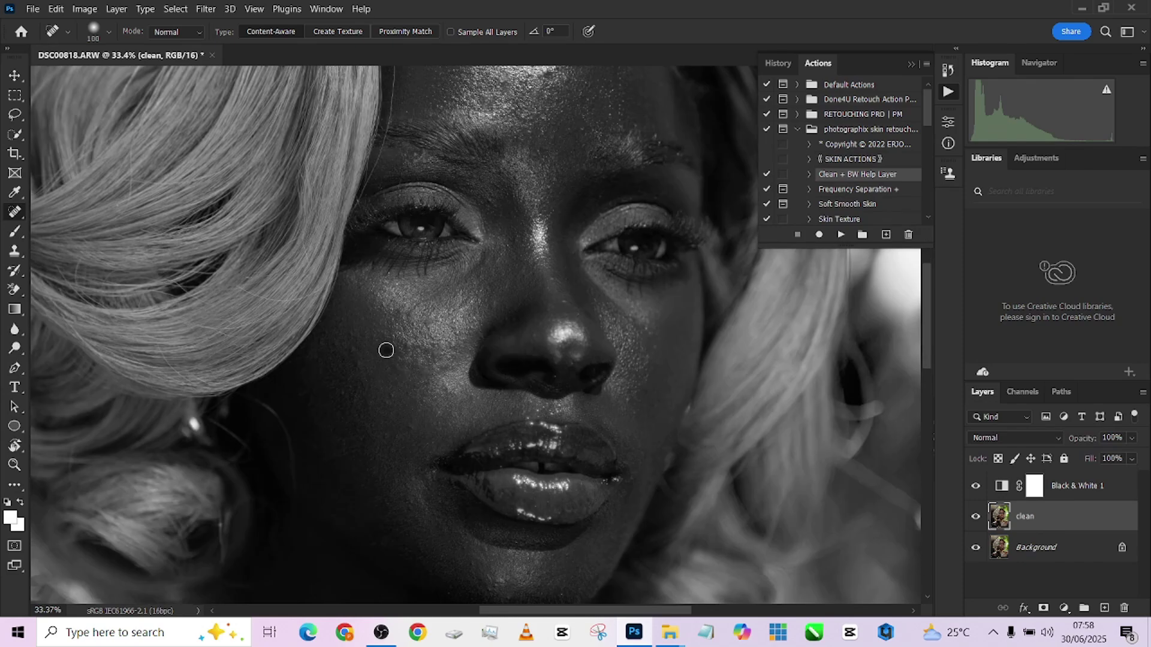
scroll(396, 288, up, 4)
click(517, 179)
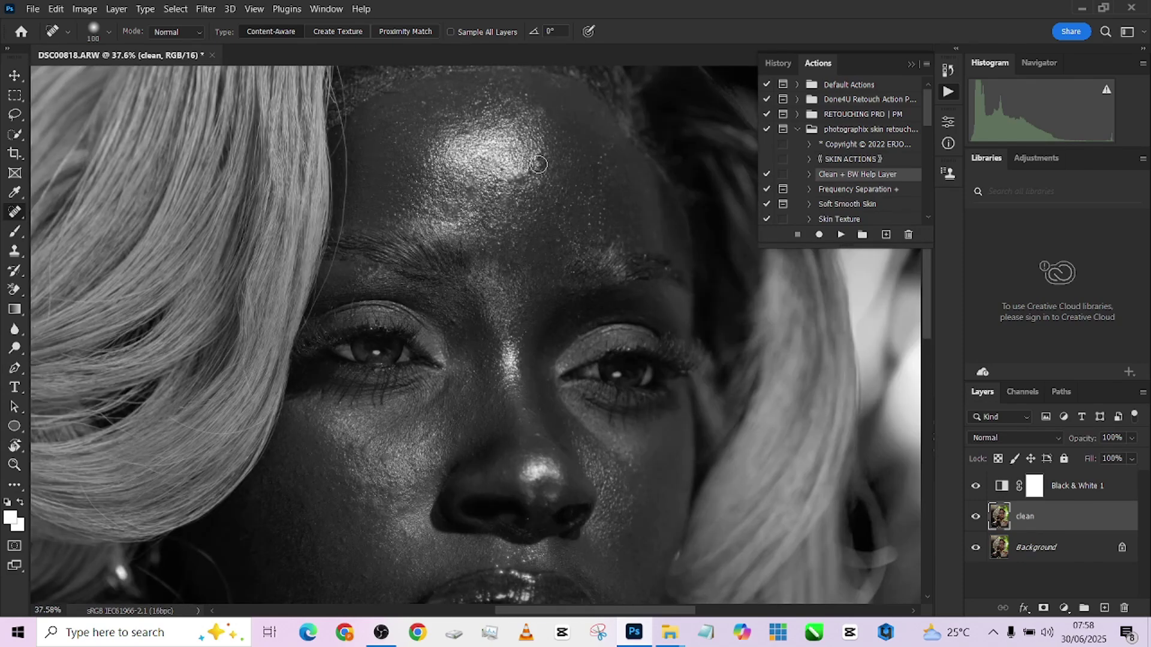
alt+right_click(538, 165)
scroll(506, 421, down, 5)
scroll(670, 246, up, 6)
scroll(517, 170, down, 6)
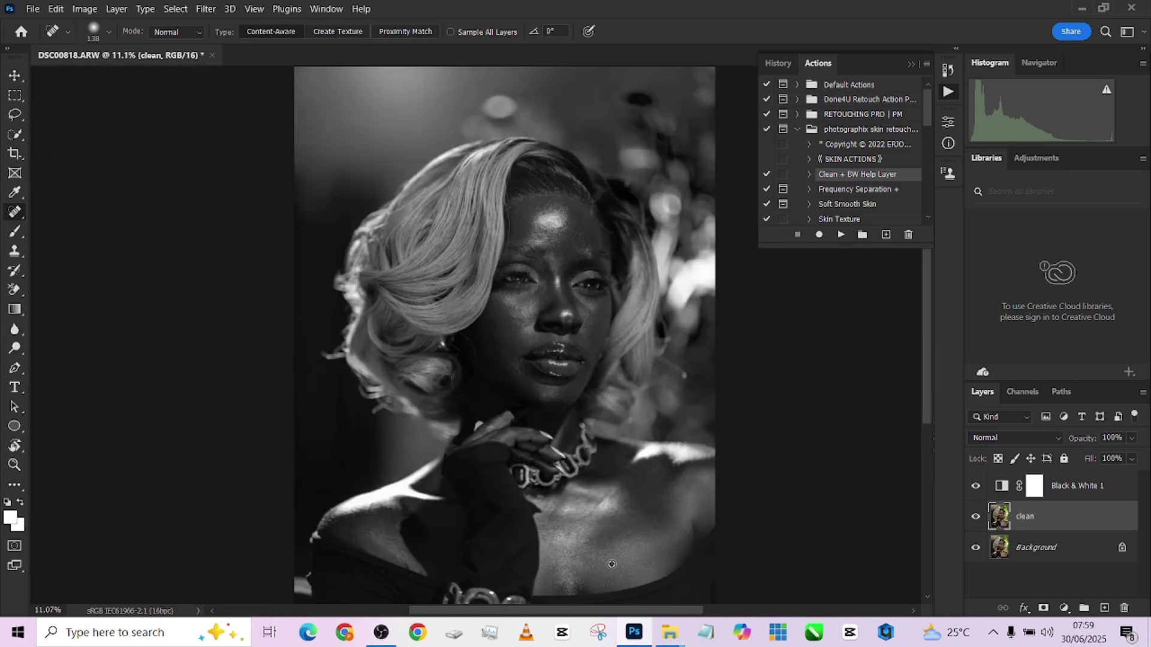
scroll(611, 562, up, 4)
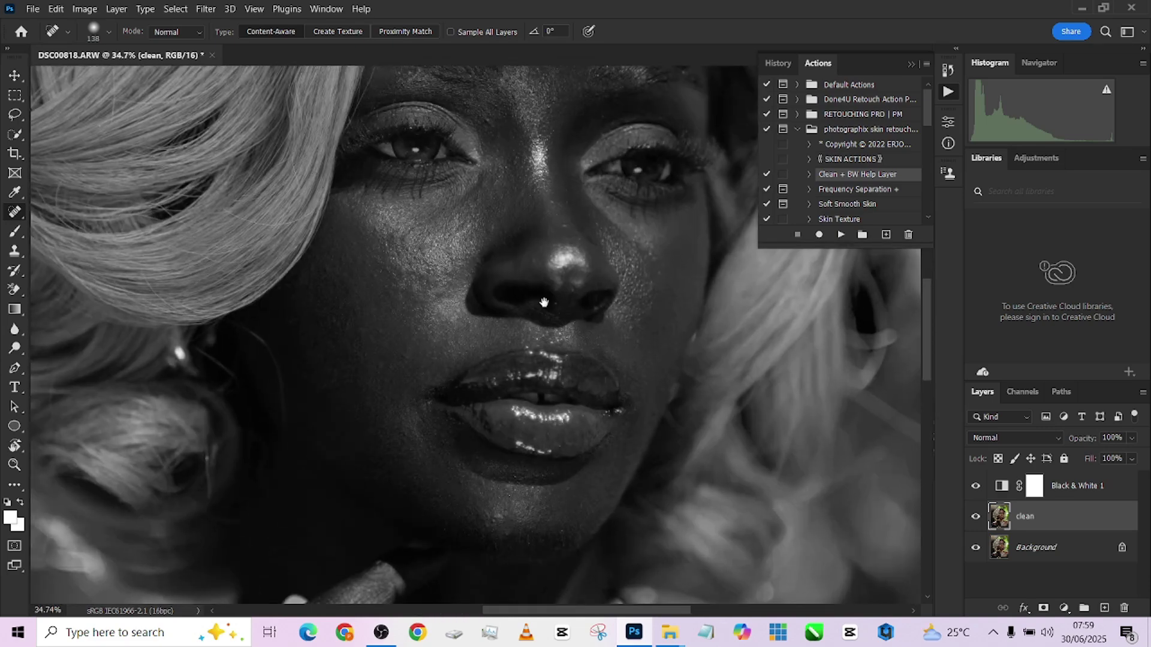
drag(544, 303, 585, 381)
Hide the Black & White 1 layer and toggle the clean layer to compare the skin before and after healing
scroll(618, 293, down, 6)
click(975, 485)
scroll(629, 444, up, 3)
click(975, 516)
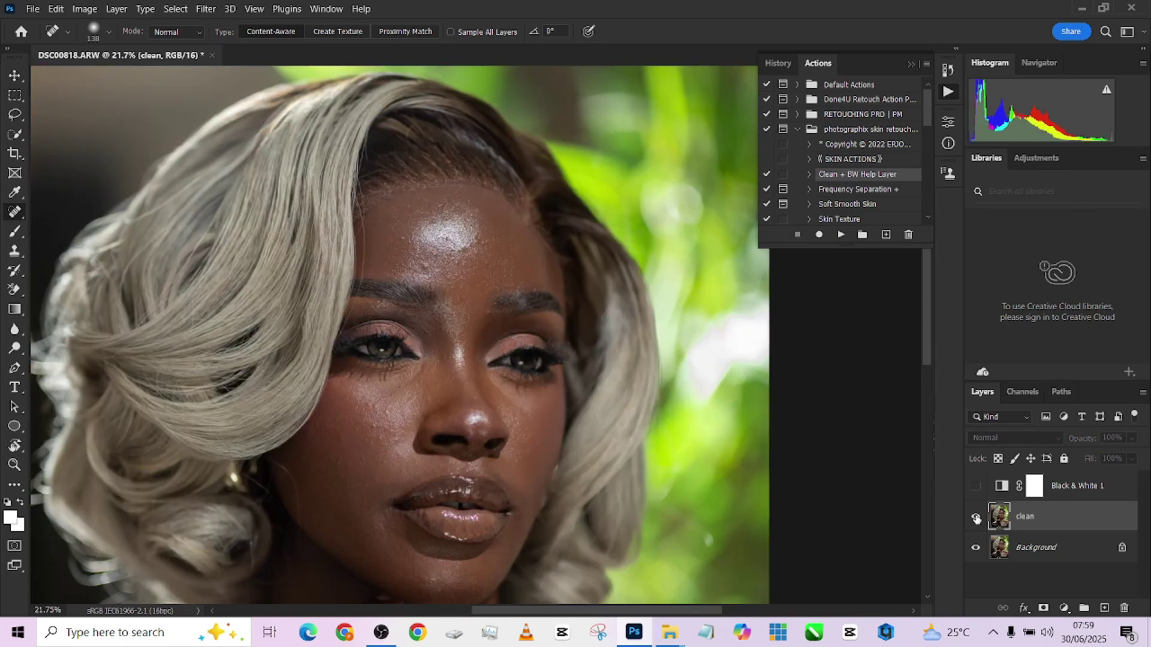
click(976, 516)
scroll(660, 443, up, 3)
scroll(897, 443, down, 2)
Show the Black & White 1 layer again and heal a leftover spot on the upper forehead
click(975, 485)
scroll(593, 204, up, 5)
click(415, 110)
scroll(332, 257, down, 2)
scroll(916, 427, down, 2)
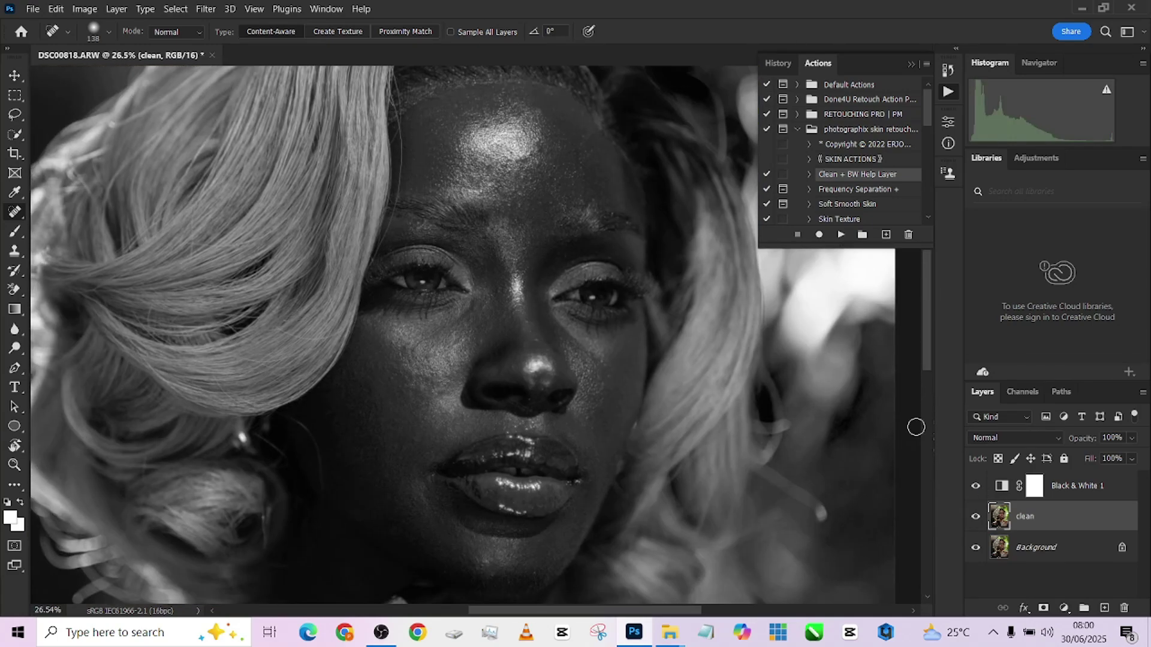
Hide the Black & White 1 adjustment layer and delete it together with its mask
click(975, 486)
scroll(935, 489, down, 2)
scroll(940, 490, up, 1)
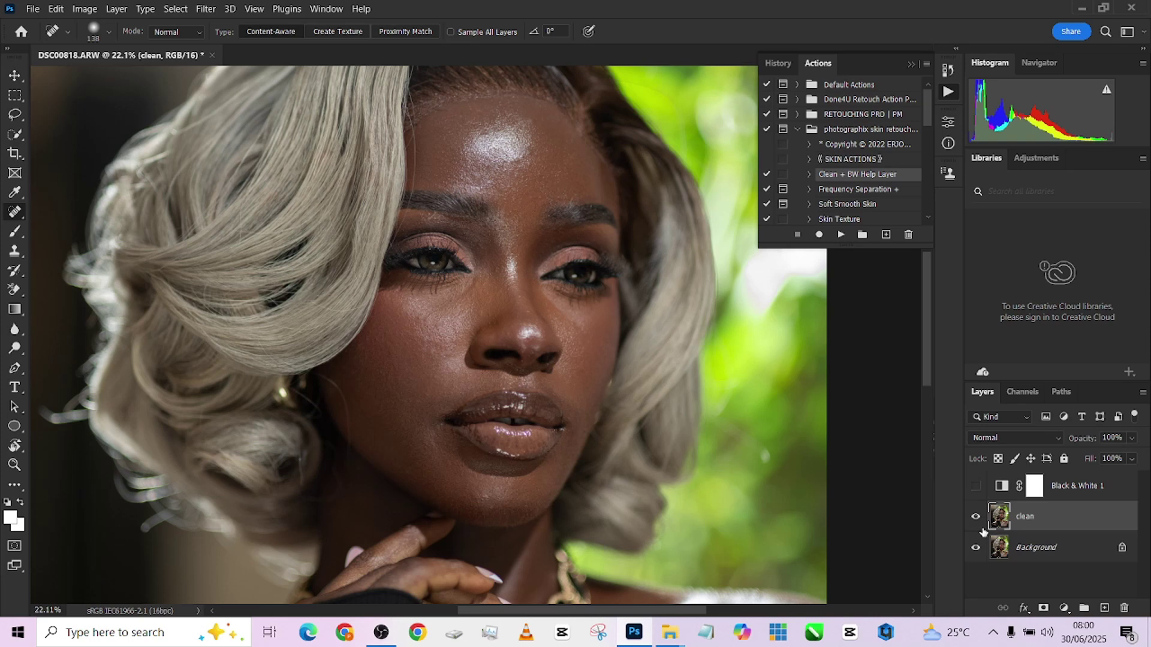
drag(1083, 522, 1086, 519)
click(1123, 492)
key(Delete)
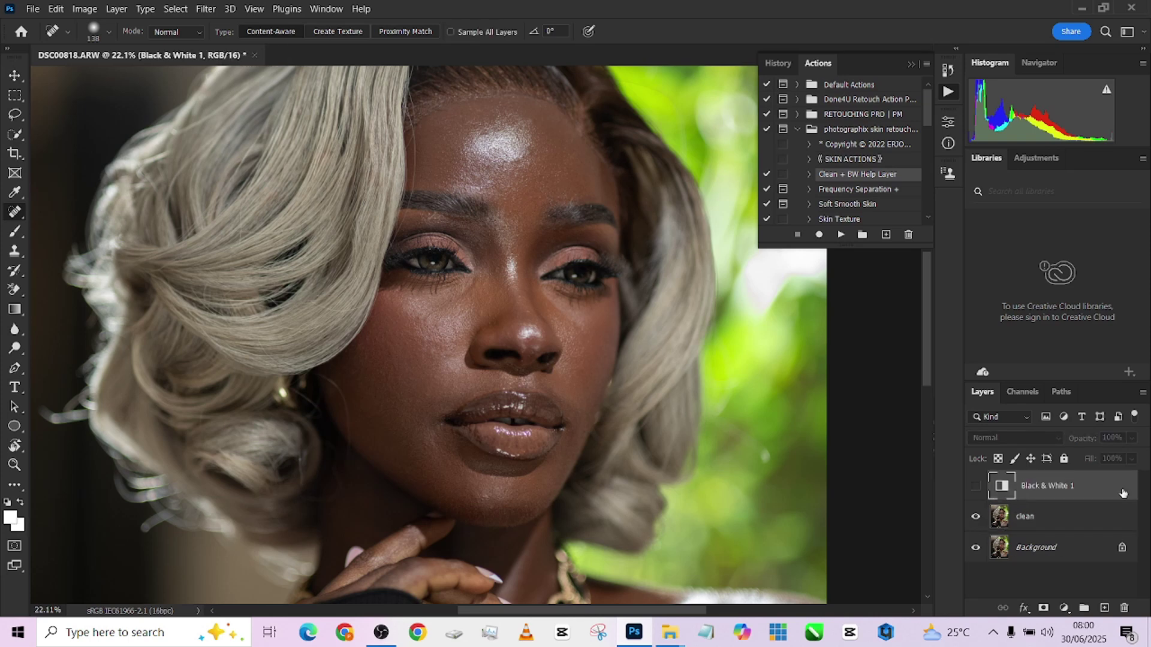
key(Delete)
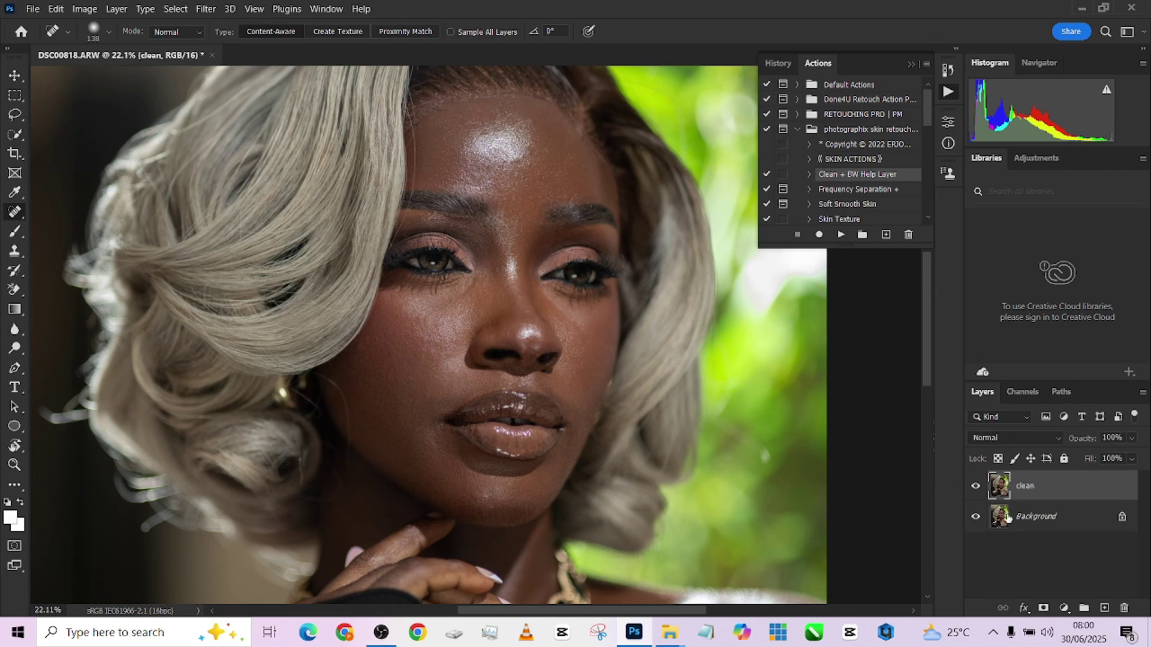
Flatten the image into a single Background layer
right_click(1047, 526)
key(Escape)
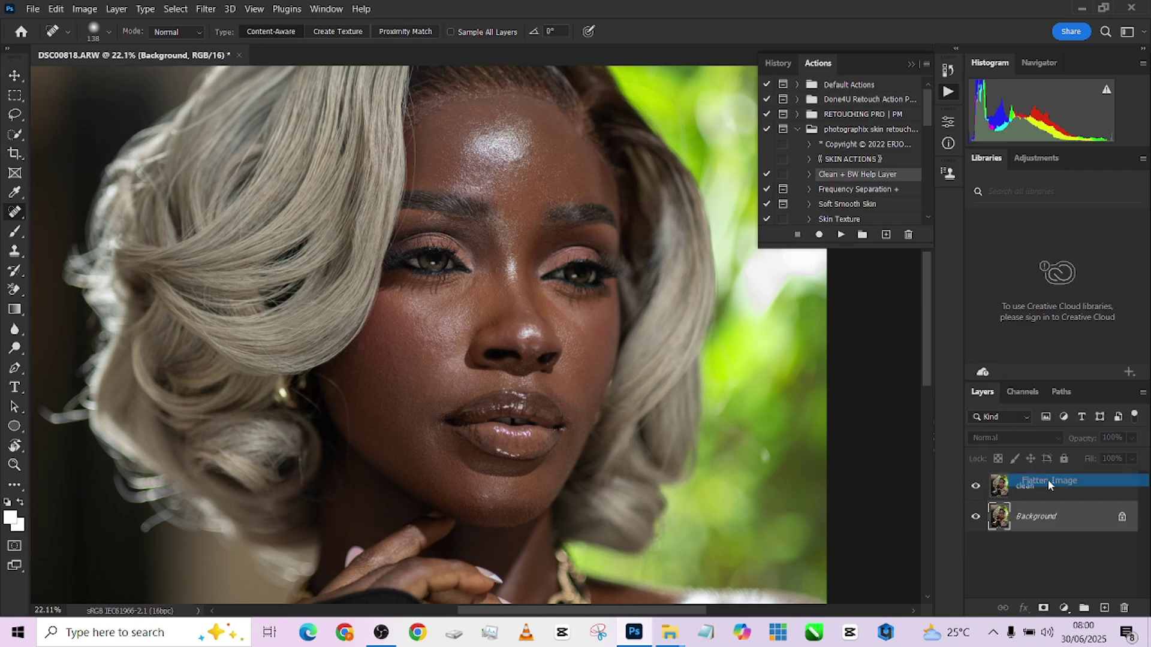
scroll(573, 251, down, 8)
scroll(572, 336, up, 7)
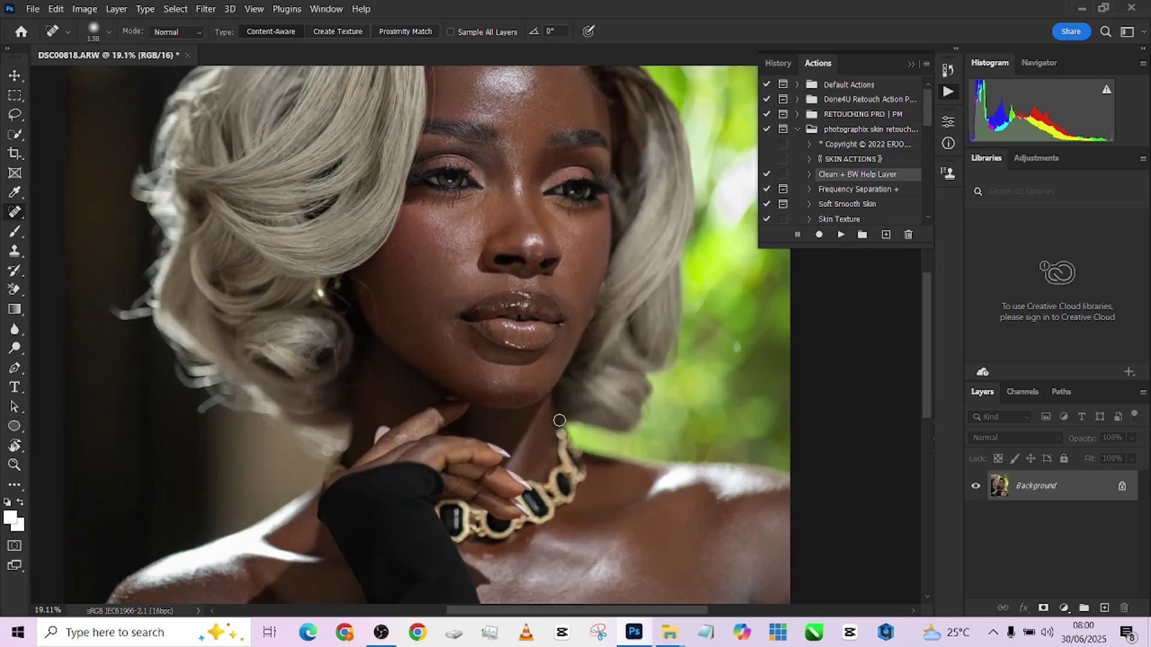
Run the Frequency Separation + action on the flattened portrait
drag(543, 457, 424, 263)
scroll(453, 384, up, 6)
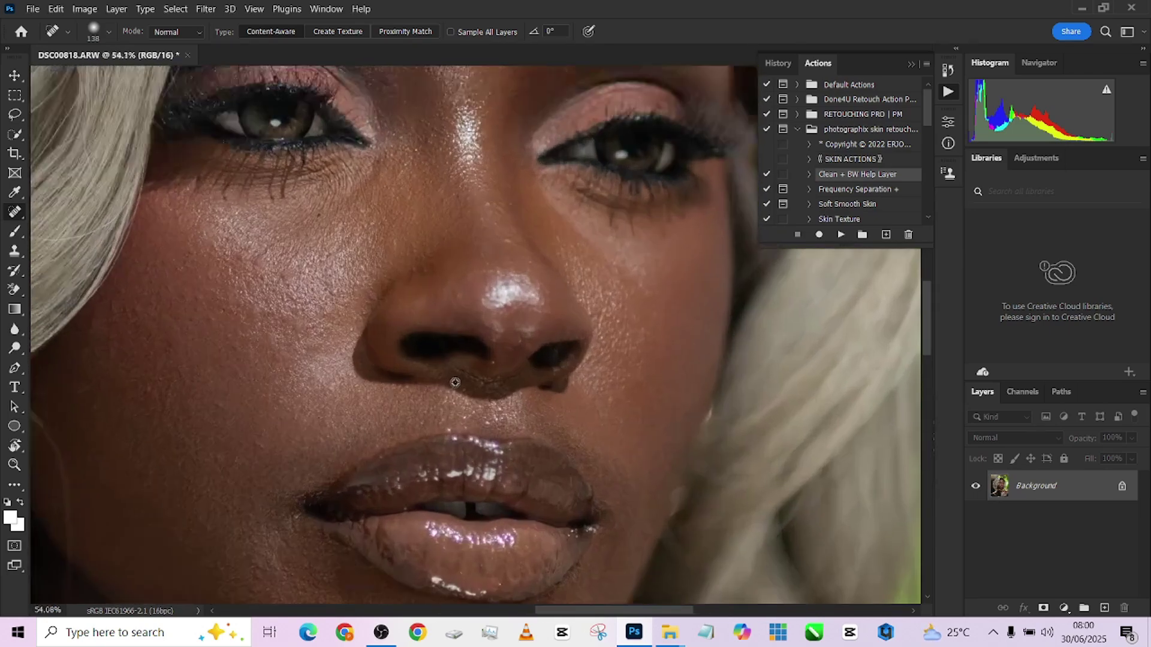
scroll(455, 383, down, 5)
scroll(480, 258, up, 2)
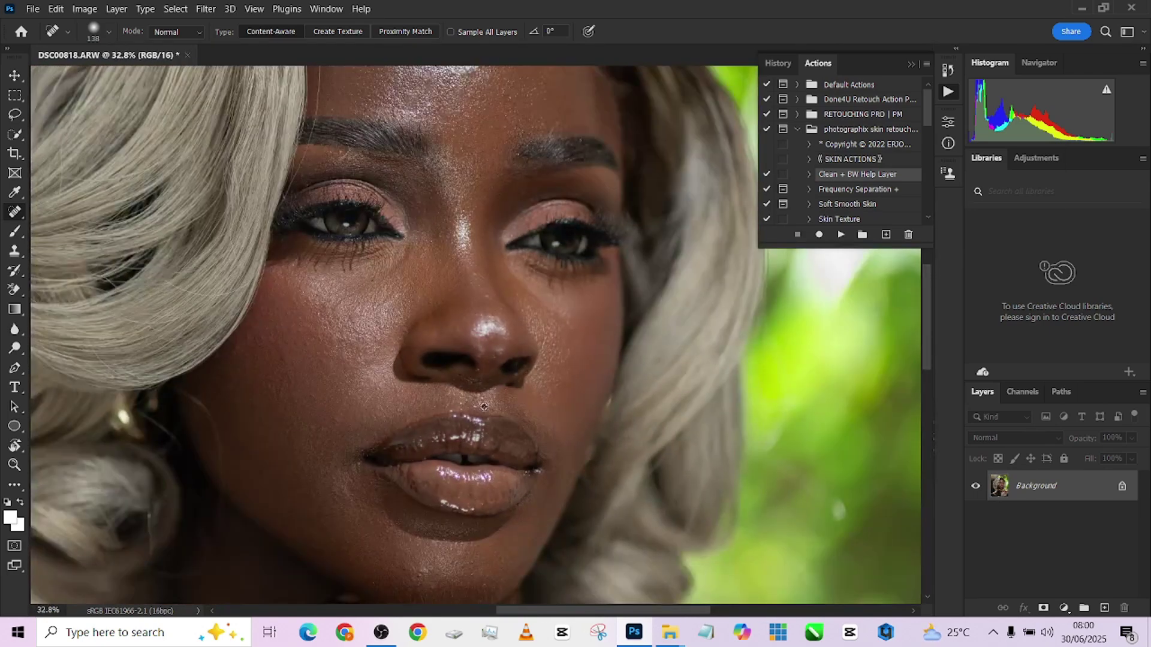
scroll(474, 264, up, 2)
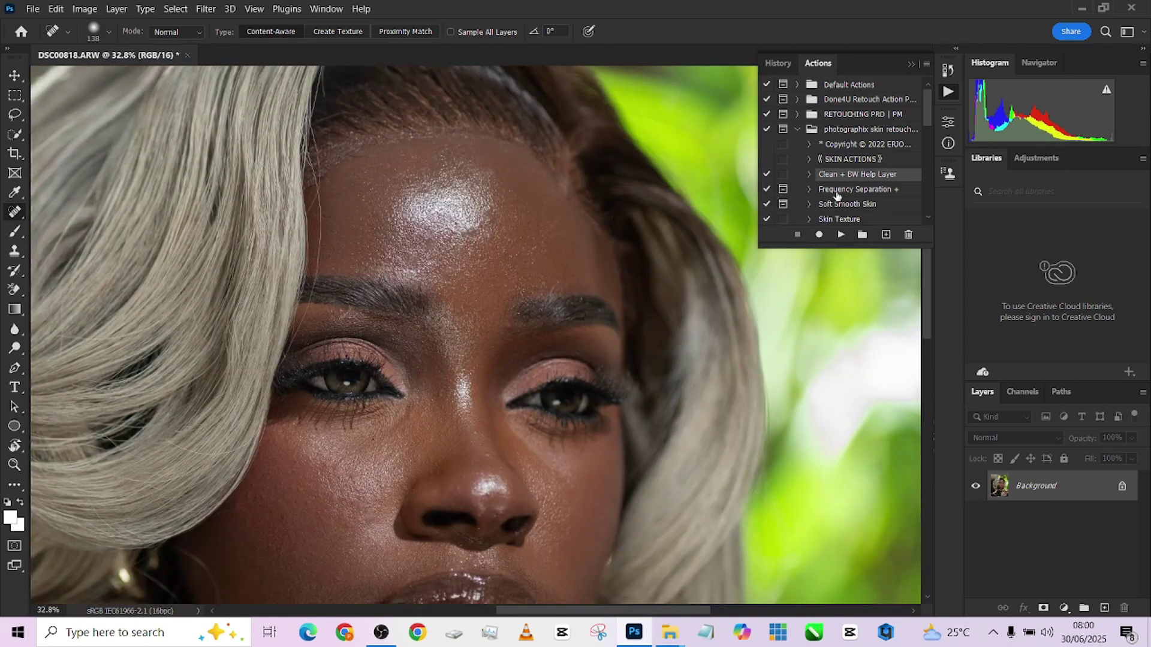
click(837, 191)
click(841, 236)
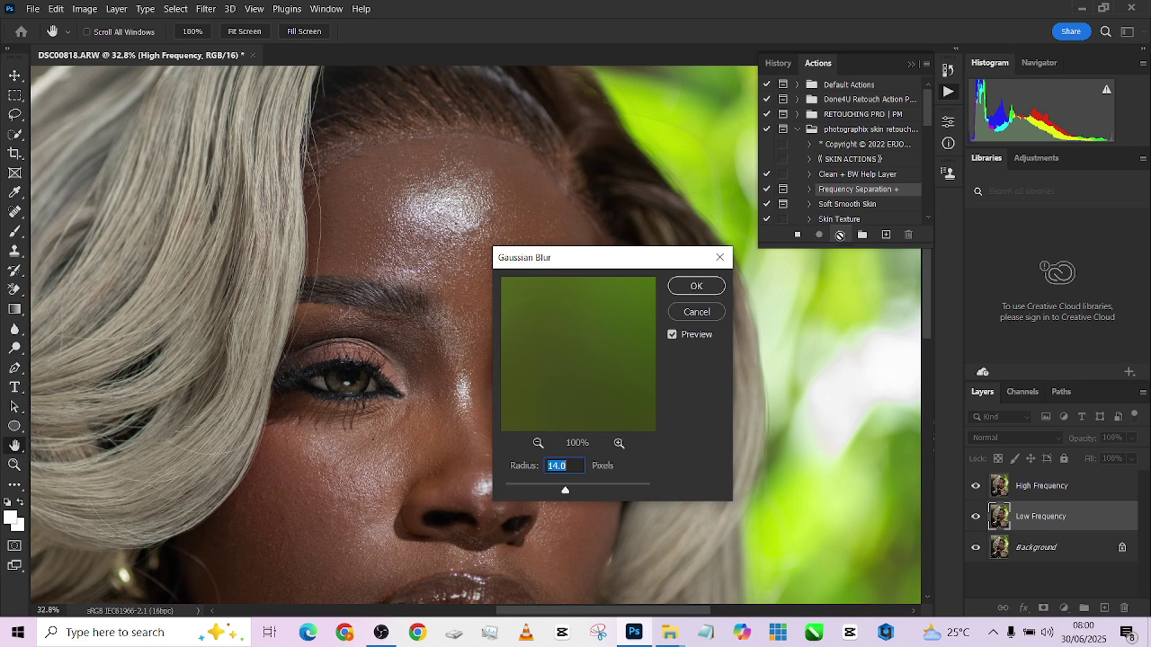
Shrink the Gaussian Blur preview until the face shows and apply a radius of 13 pixels to the Low Frequency layer
text(10)
click(536, 443)
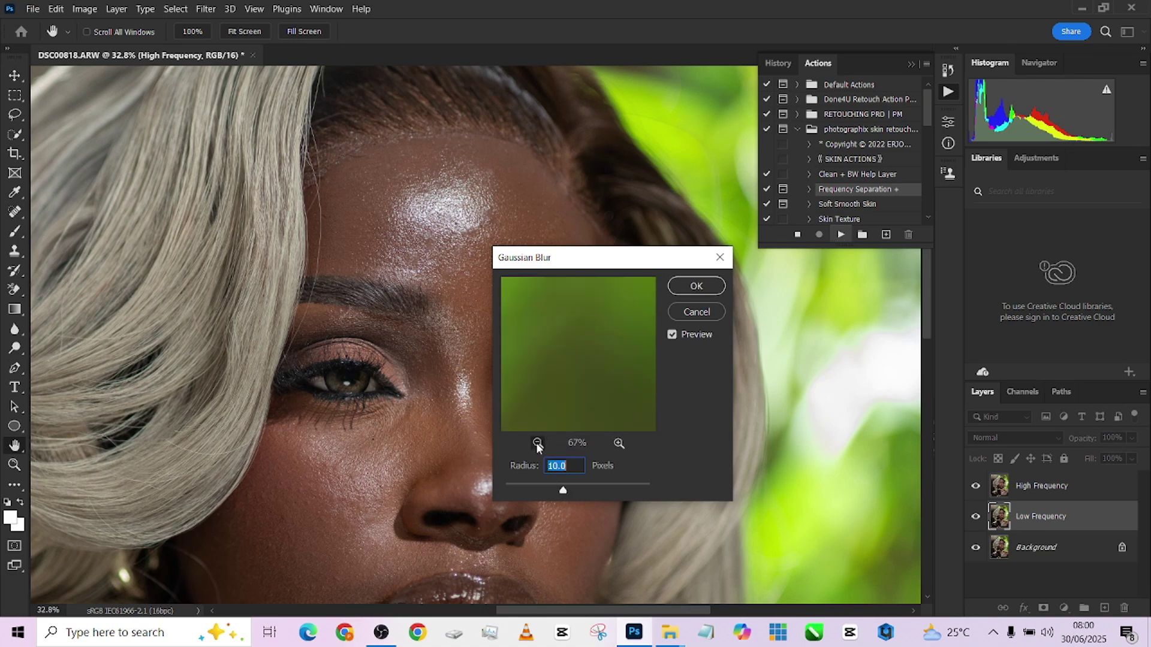
click(536, 443)
click(536, 443)
click(536, 443)
click(536, 443)
click(536, 443)
click(536, 443)
drag(536, 337, 564, 391)
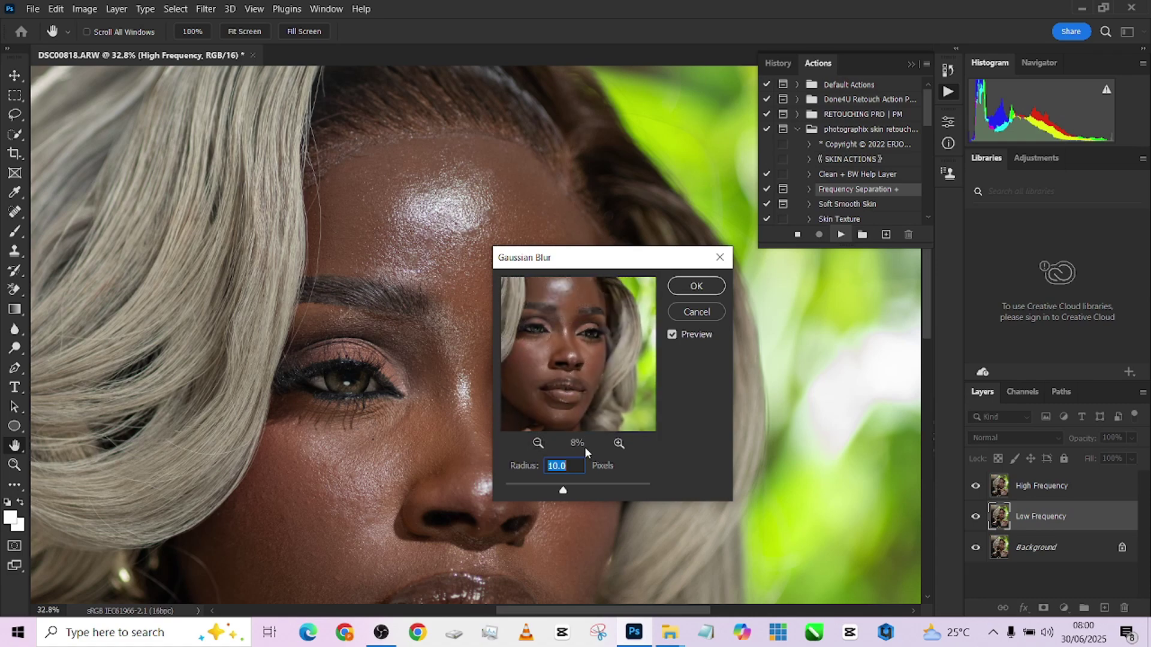
text(13)
click(695, 286)
Hide the High Frequency layer and choose the Mixer Brush at size 300 for the Low Frequency copy layer
key(j)
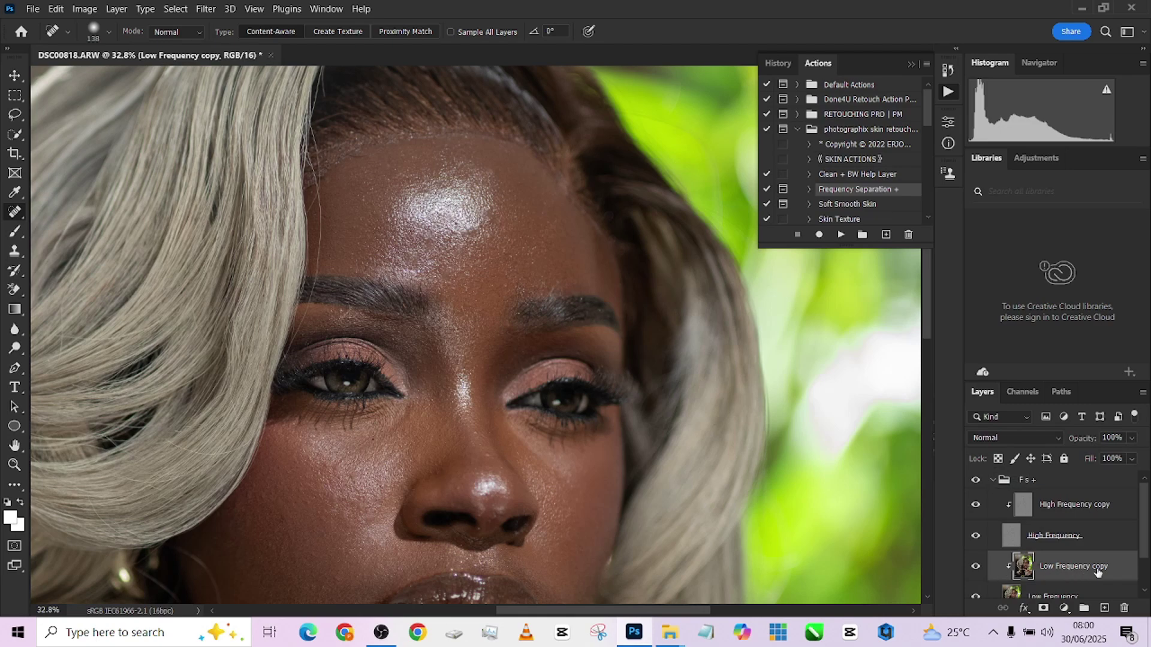
click(975, 537)
right_click(14, 232)
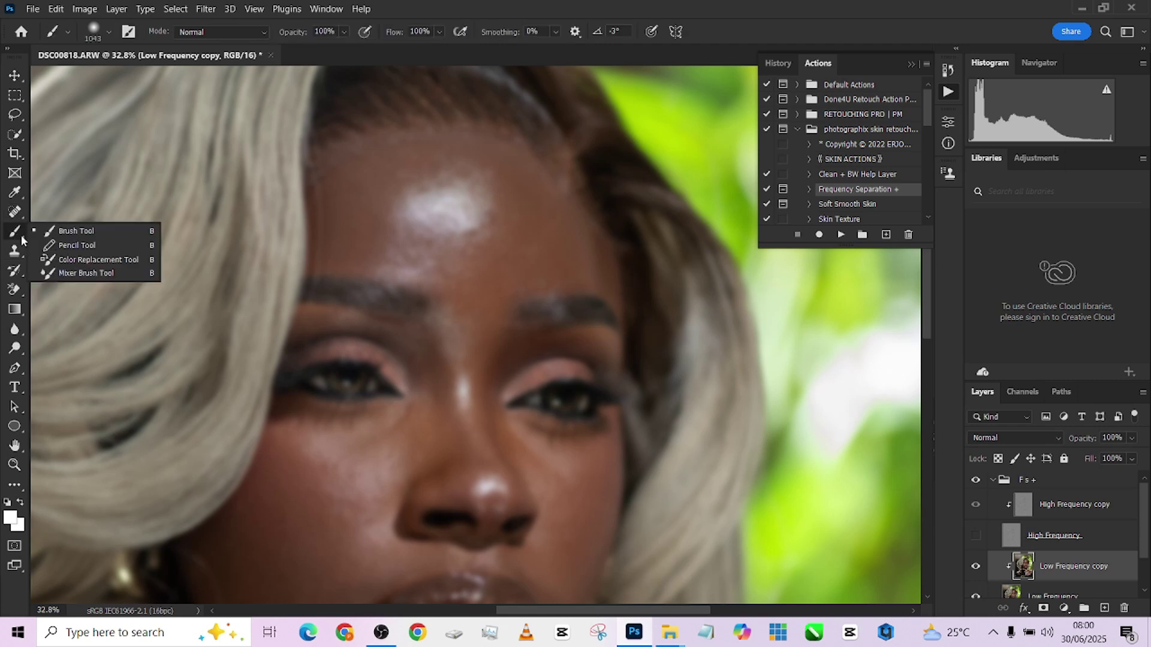
click(78, 276)
scroll(470, 283, down, 5)
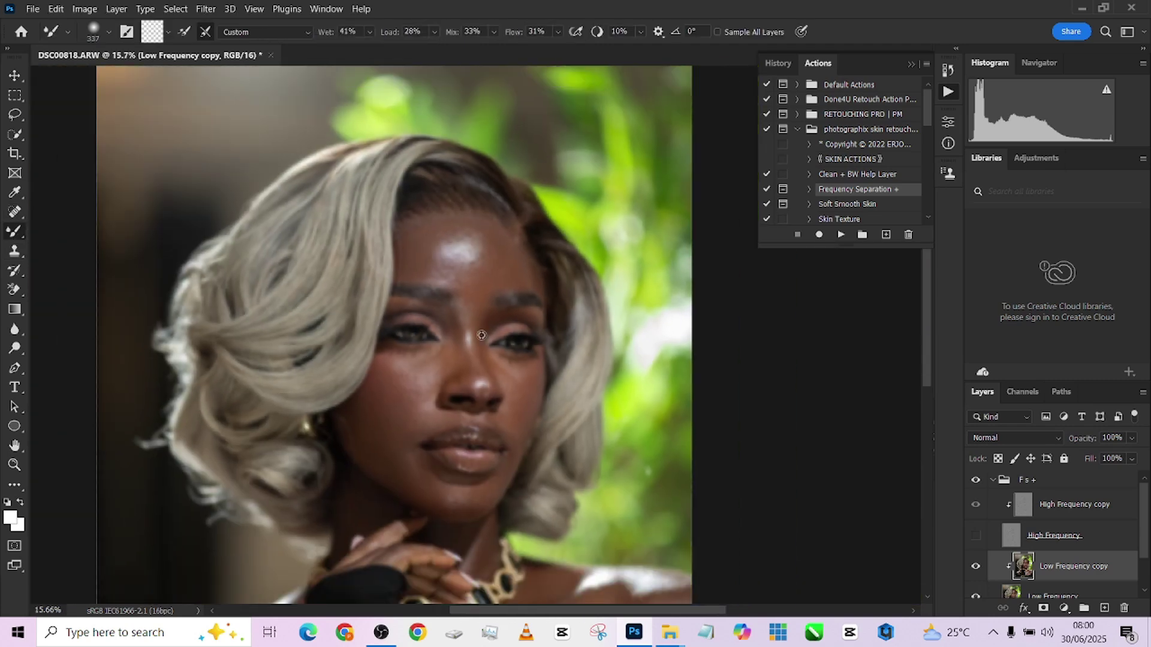
scroll(480, 300, up, 4)
key([)
key([)
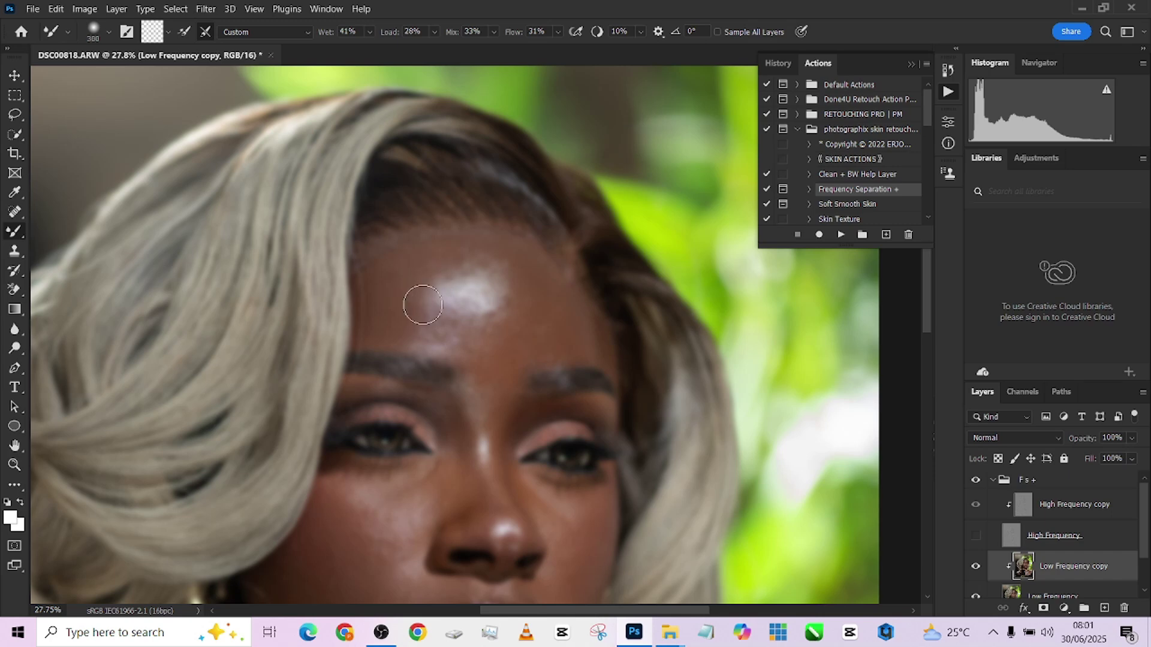
Blend the skin tones around the forehead highlight with Mixer Brush strokes, enlarging the brush to 400
key(bracketright)
mouse_move(411, 300)
mouse_down()
mouse_move(406, 273)
mouse_move(390, 283)
mouse_move(389, 268)
mouse_move(389, 297)
mouse_move(414, 255)
mouse_move(435, 254)
mouse_move(414, 276)
mouse_up()
mouse_move(386, 333)
mouse_down()
mouse_move(475, 368)
mouse_move(447, 323)
mouse_move(448, 297)
mouse_move(478, 292)
mouse_move(494, 257)
mouse_move(442, 286)
mouse_move(456, 280)
mouse_move(443, 275)
mouse_move(424, 323)
mouse_move(398, 331)
mouse_move(430, 324)
mouse_move(423, 340)
mouse_move(471, 343)
mouse_move(458, 341)
mouse_move(513, 287)
mouse_move(512, 301)
mouse_move(509, 261)
mouse_move(487, 253)
mouse_move(468, 263)
mouse_move(483, 268)
mouse_move(426, 286)
mouse_move(404, 334)
mouse_move(481, 315)
mouse_up()
key(bracketleft)
key(])
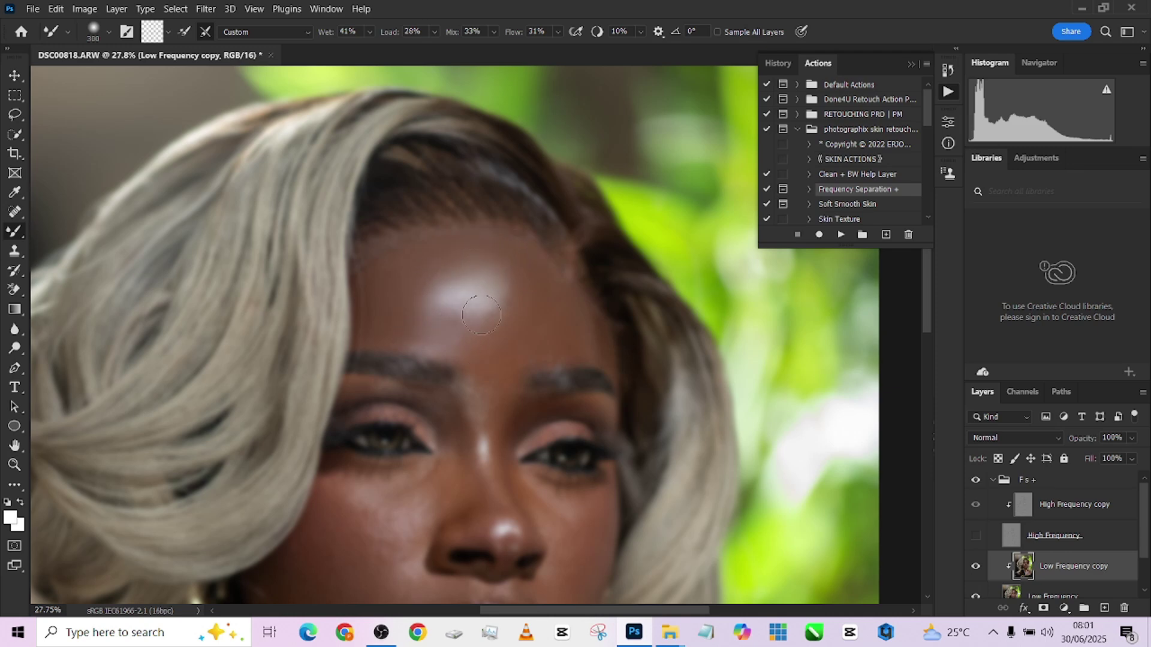
key(bracketright)
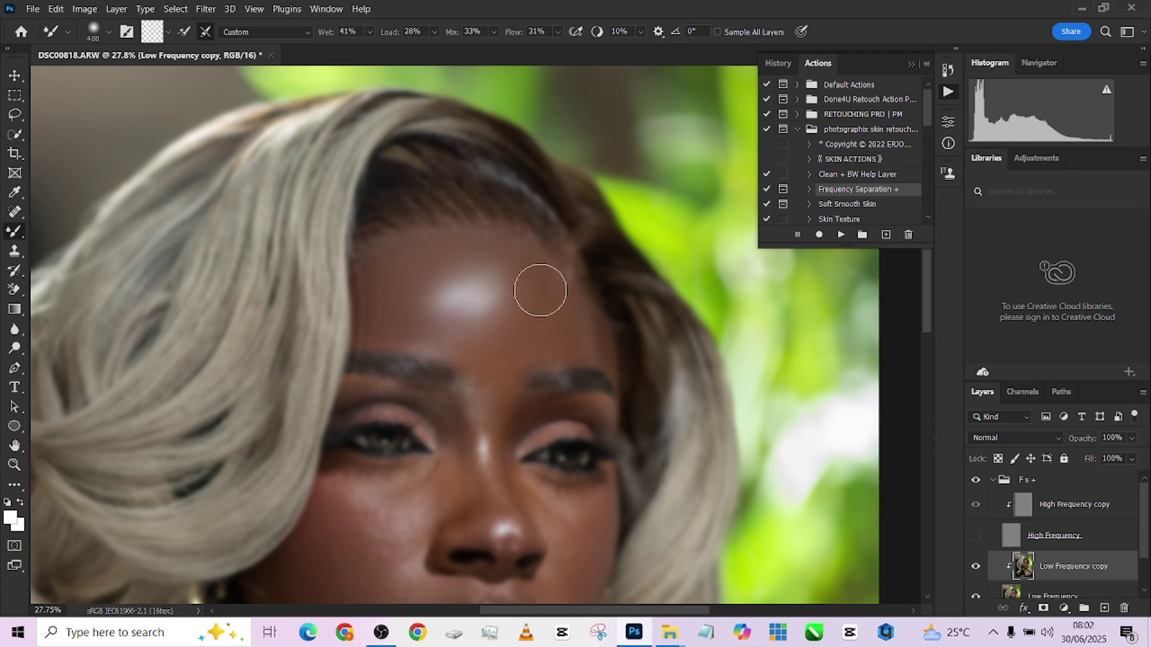
Blend the tones along the nose bridge on the Low Frequency copy layer with the Mixer Brush reduced to size 125
key(bracketleft)
key(bracketleft)
key(bracketleft)
key(bracketleft)
key(bracketleft)
key(bracketleft)
scroll(444, 293, down, 3)
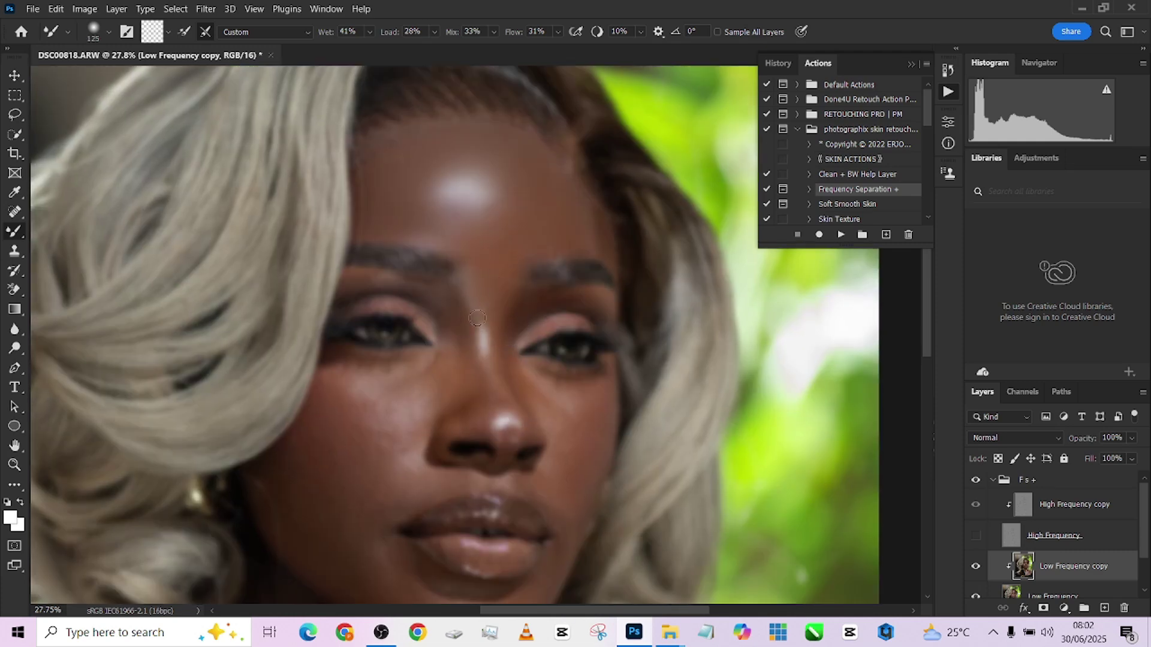
key(bracketleft)
key(bracketright)
key(bracketright)
key(bracketright)
key(bracketright)
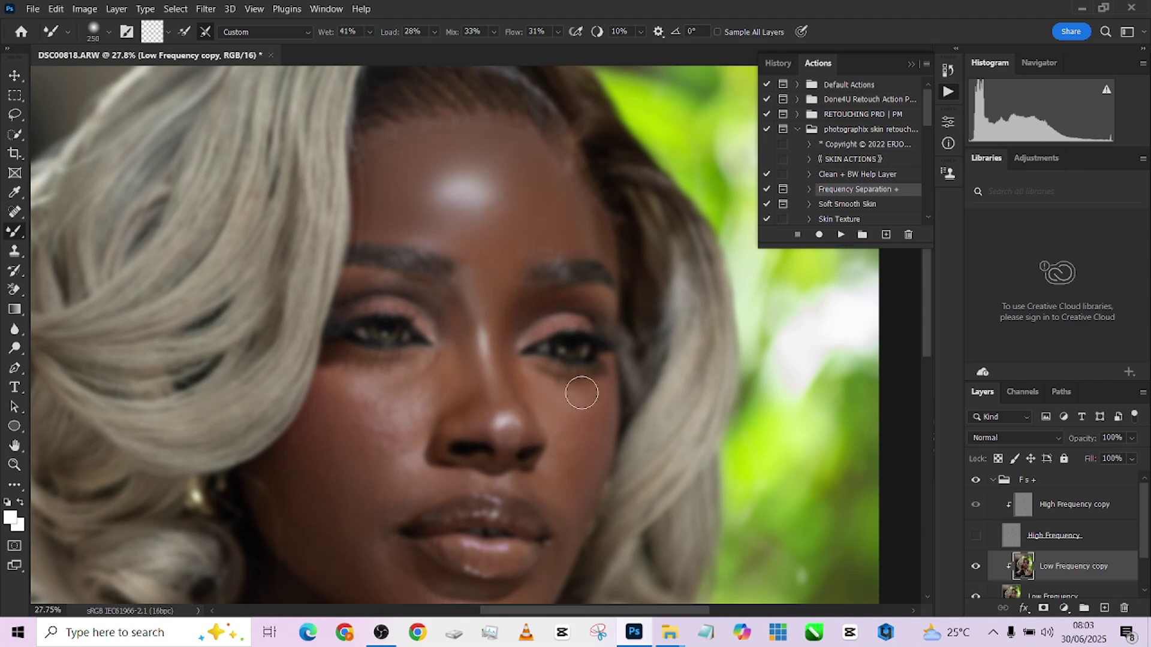
Blend the under-eye areas, cheeks and sides of the nose with Mixer Brush strokes, including size 175
key(bracketright)
key(bracketright)
key(bracketright)
scroll(355, 404, down, 1)
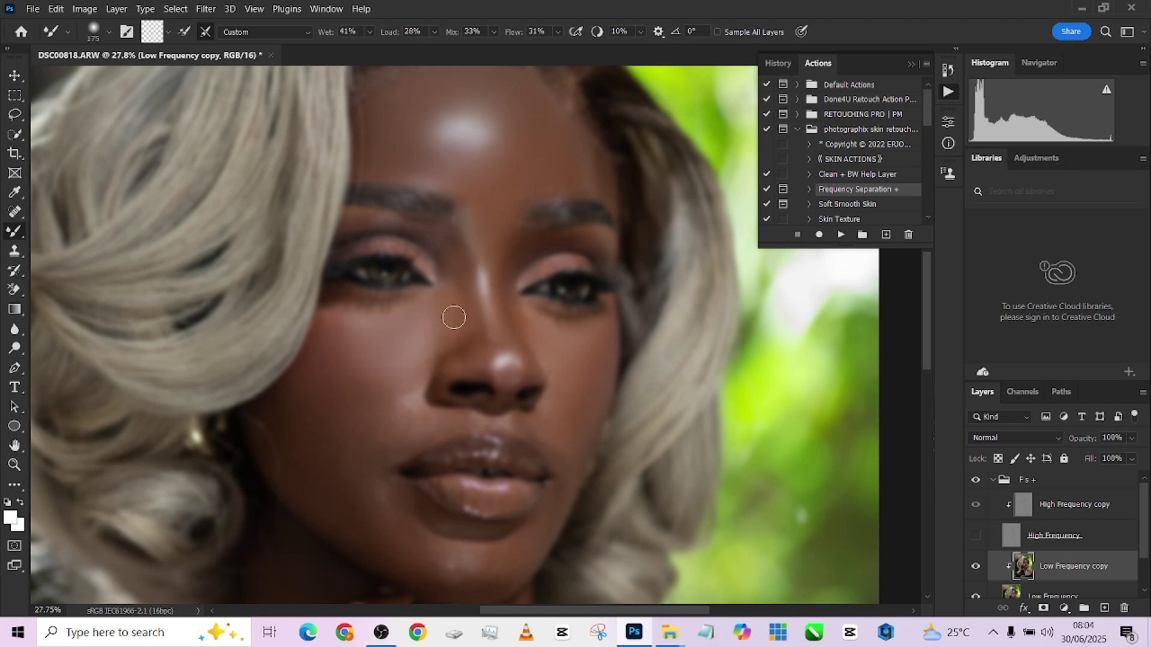
scroll(420, 293, down, 1)
key(bracketleft)
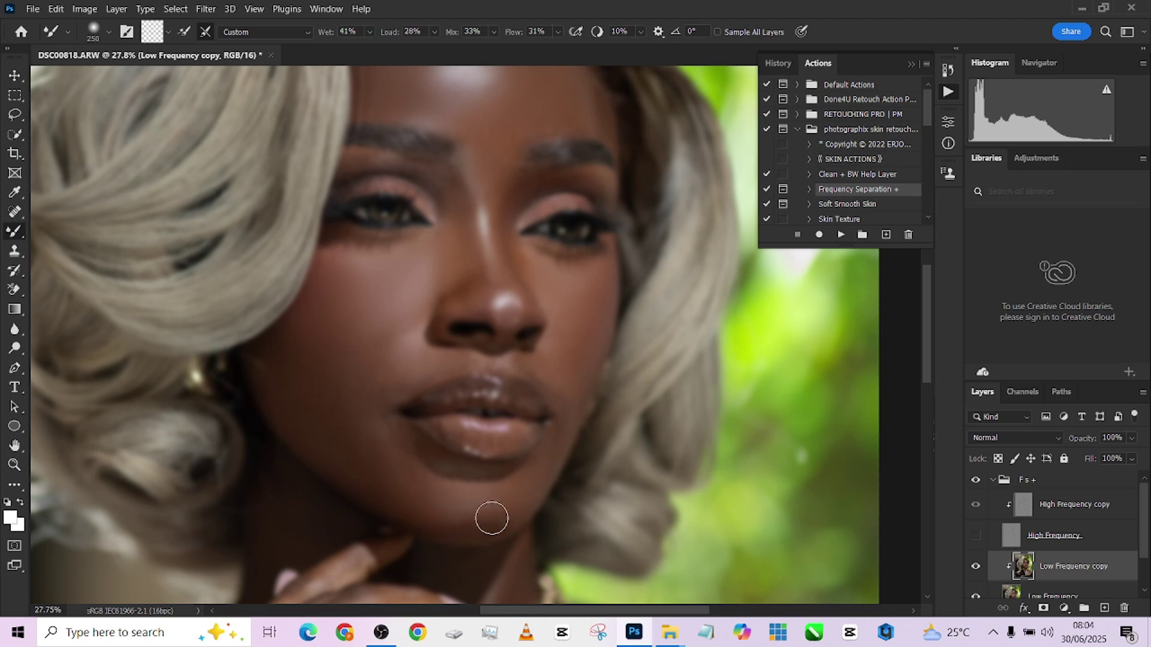
Blend the chin and the skin between nose and upper lip, reducing the Mixer Brush from size 250 to 100
key(bracketleft)
key(bracketleft)
key(bracketleft)
key(bracketright)
key(bracketright)
key(bracketright)
key(bracketleft)
key(bracketleft)
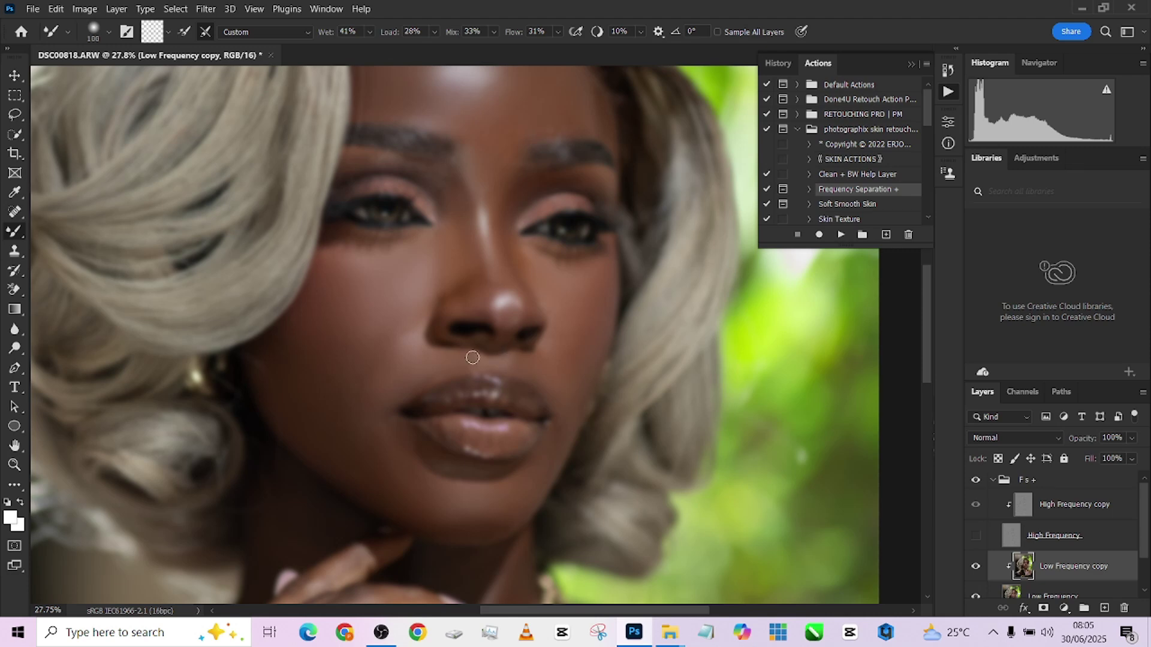
Blend the cheek beside the nose at Mixer Brush size 250 and continue around the jaw at size 200
key(bracketright)
key(bracketright)
key(bracketright)
scroll(539, 326, up, 2)
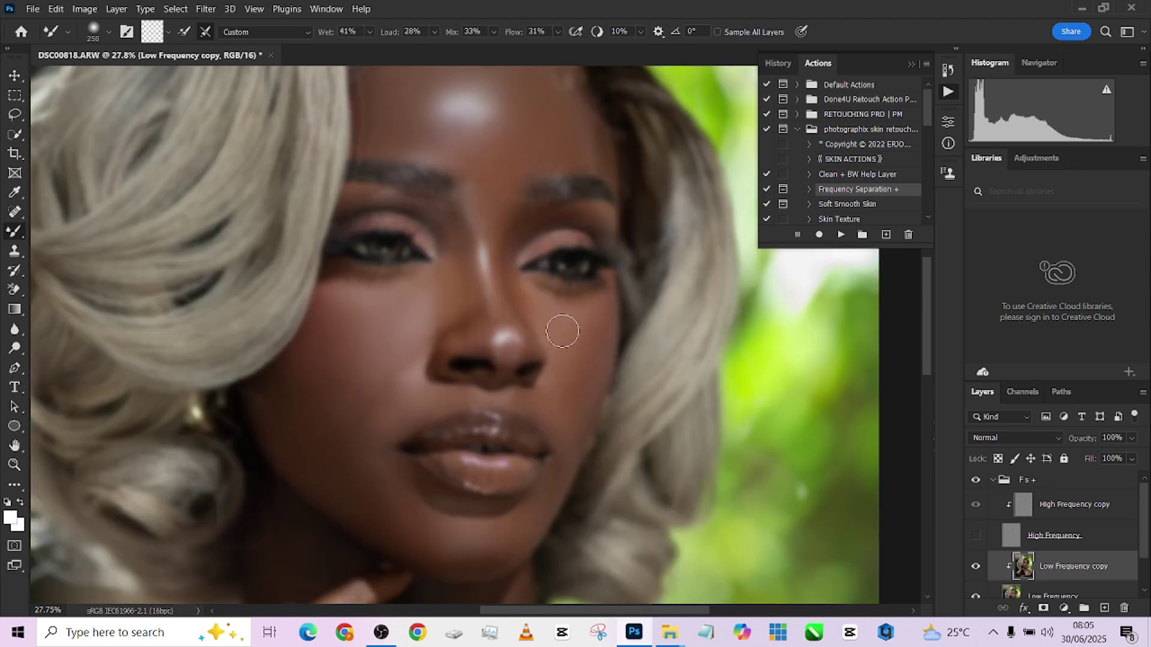
scroll(588, 361, up, 3)
key(bracketleft)
key(bracketleft)
scroll(580, 361, down, 6)
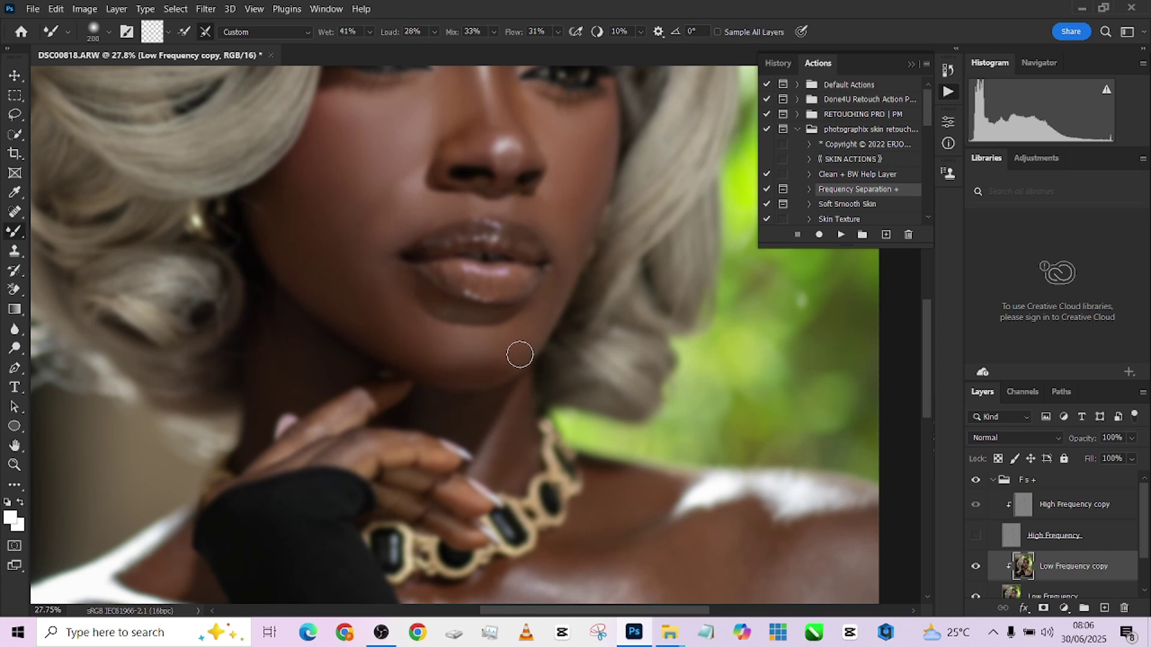
Check the blended skin by toggling the High Frequency layer and the F s + group, leaving High Frequency hidden
click(975, 535)
click(975, 481)
click(976, 535)
scroll(472, 316, up, 4)
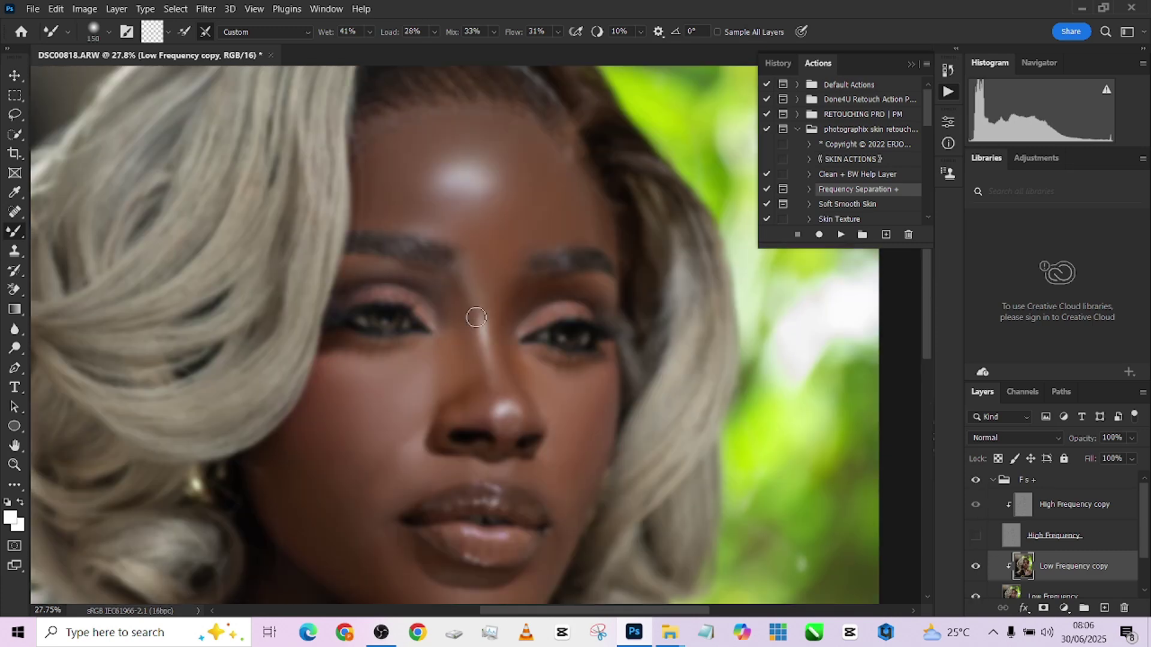
scroll(482, 287, down, 4)
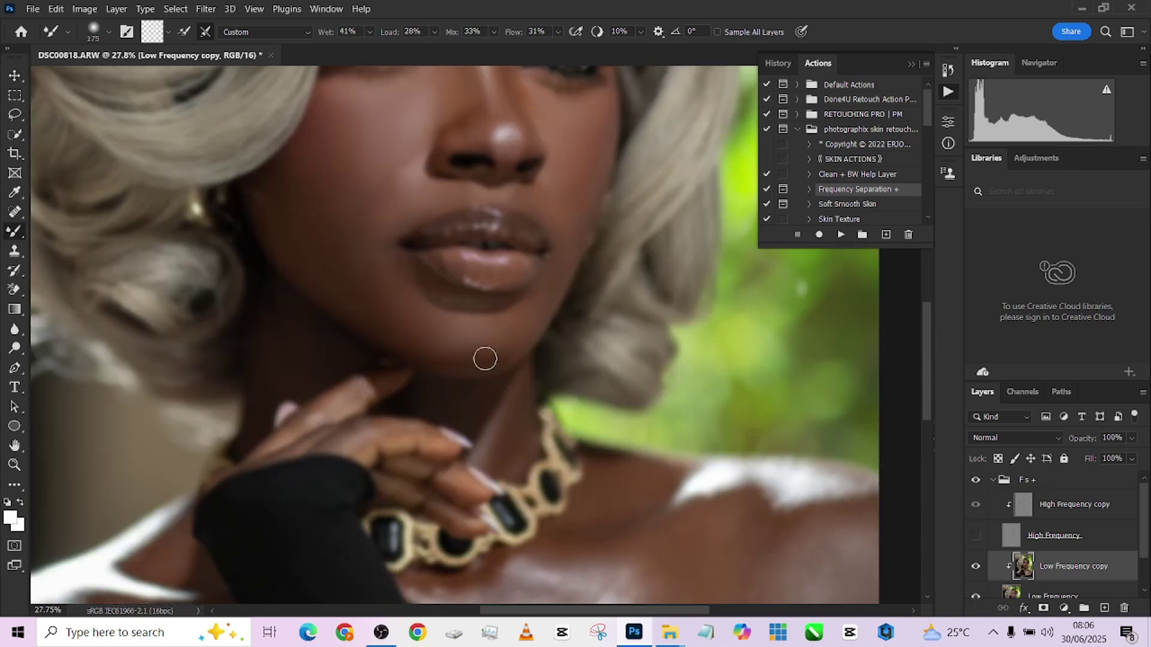
Blend the skin tones across the chest below the necklace with Mixer Brush strokes at sizes 448 and 256
scroll(483, 357, down, 3)
mouse_move(670, 444)
mouse_down()
mouse_move(513, 547)
mouse_move(520, 558)
mouse_up()
mouse_move(604, 536)
mouse_down()
mouse_move(523, 504)
mouse_move(573, 484)
mouse_move(493, 524)
mouse_up()
alt+right_click(492, 560)
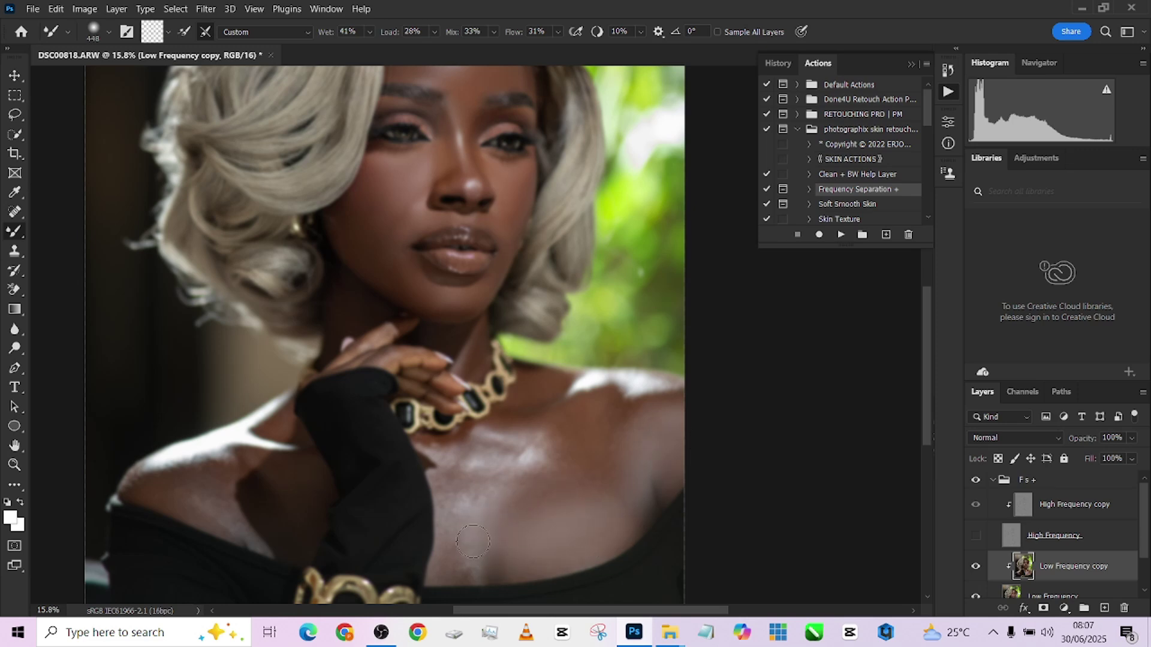
key(bracketleft)
drag(531, 457, 550, 494)
alt+right_click(550, 493)
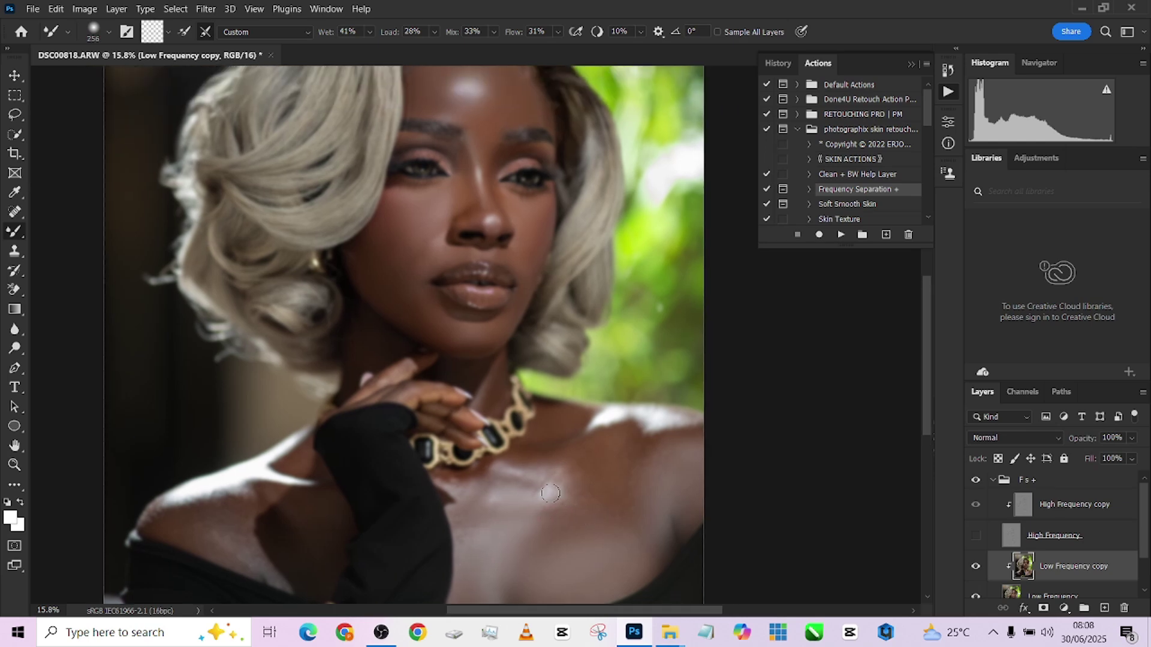
Smooth the outer chest with the Mixer Brush at size 457, then the opposite shoulder at 300
alt+right_click(598, 502)
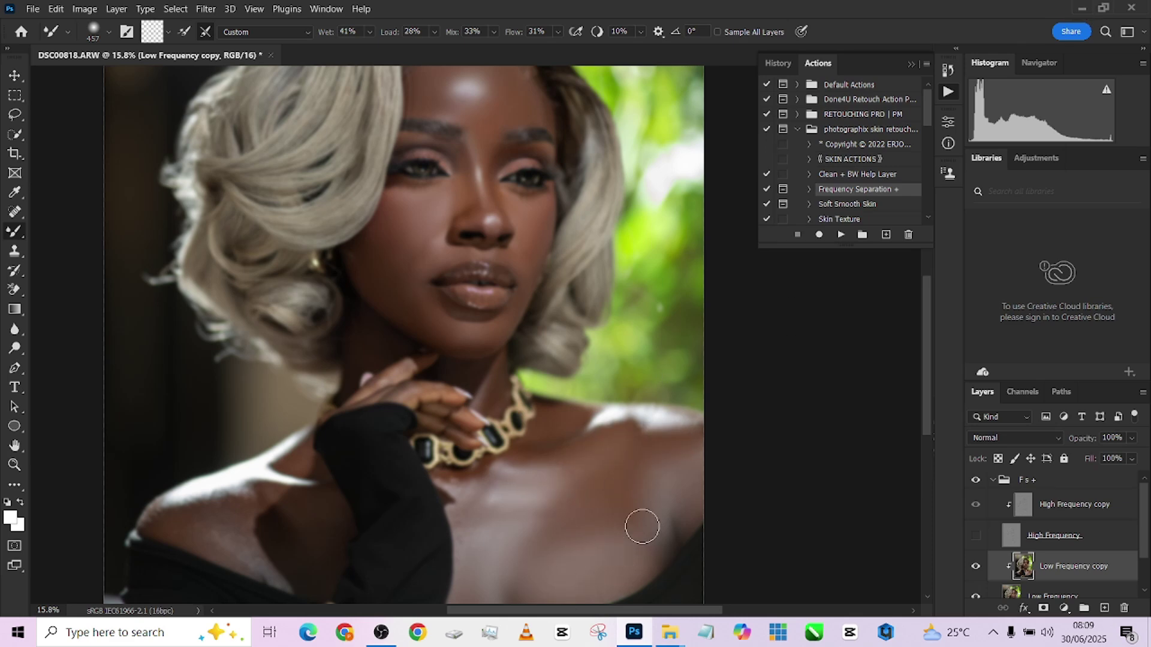
key(bracketleft)
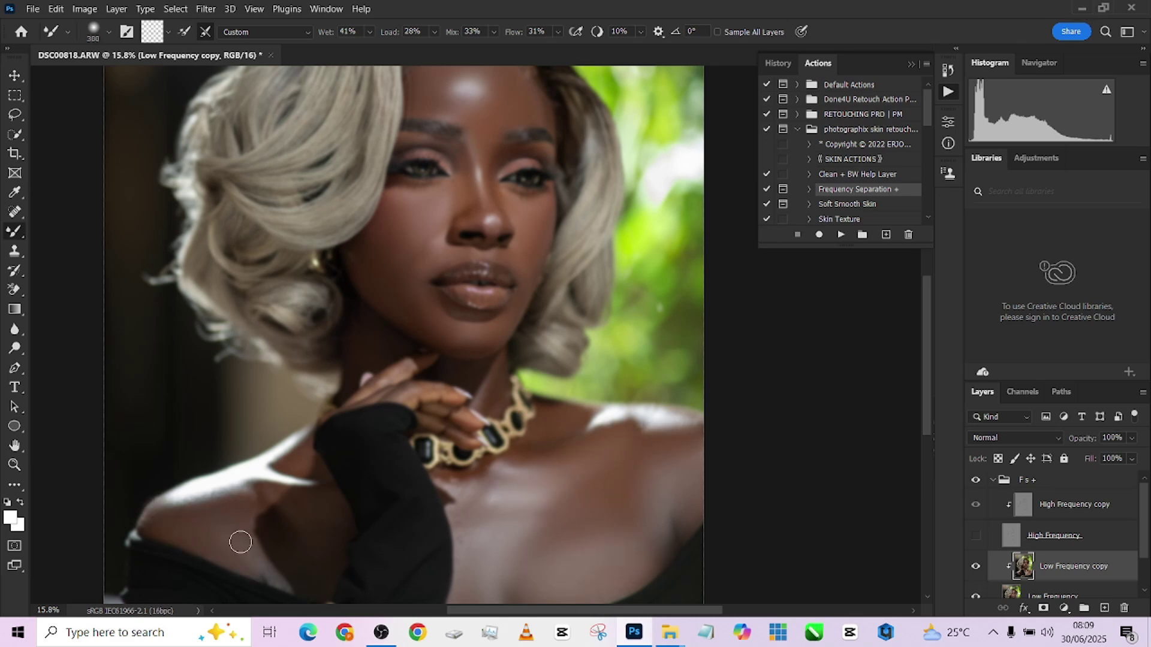
key(bracketright)
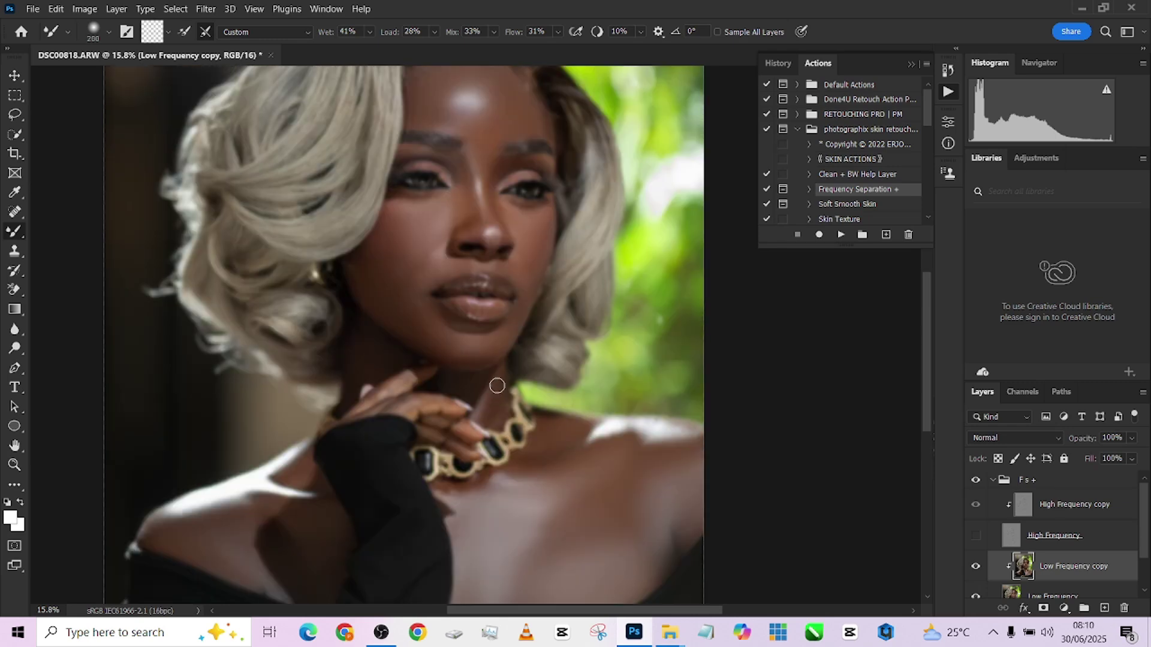
Refine the tone blending on the face and bare shoulder, enlarging the Mixer Brush to size 700
scroll(396, 282, up, 1)
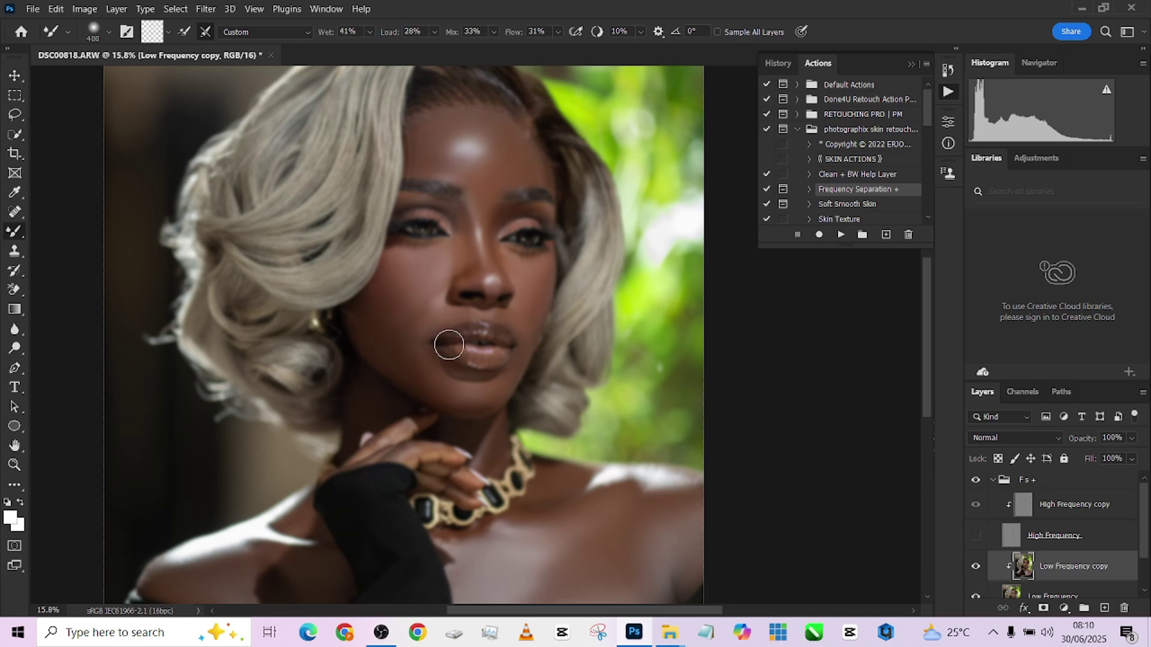
scroll(443, 312, up, 2)
key(bracketright)
key(bracketright)
key(bracketright)
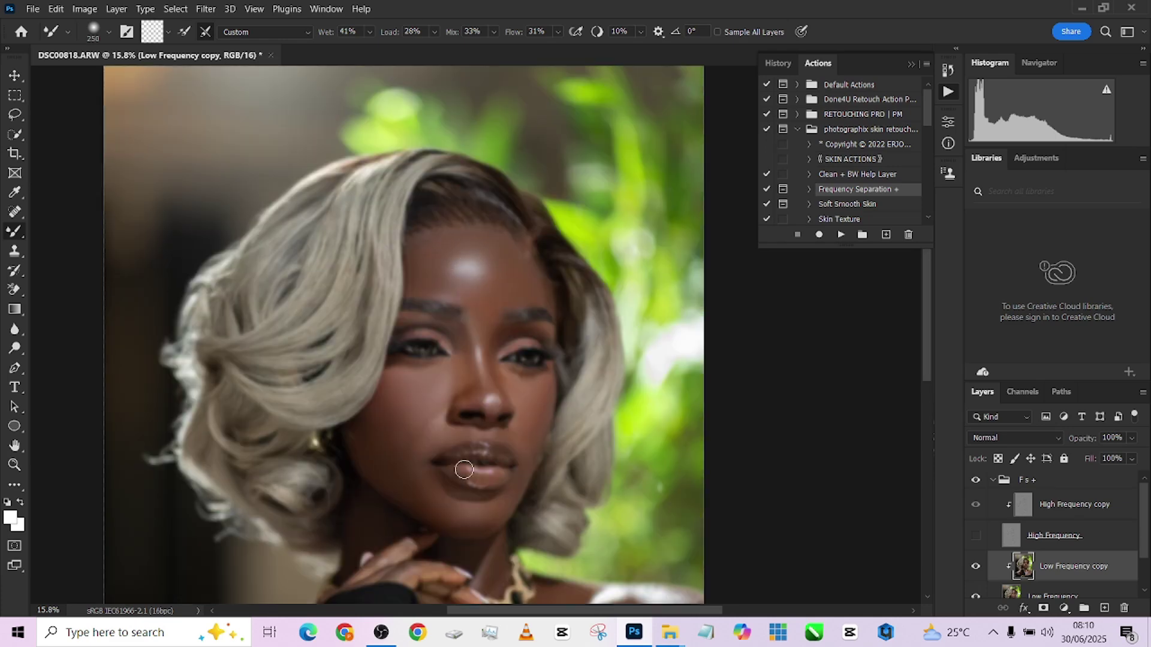
scroll(464, 469, down, 3)
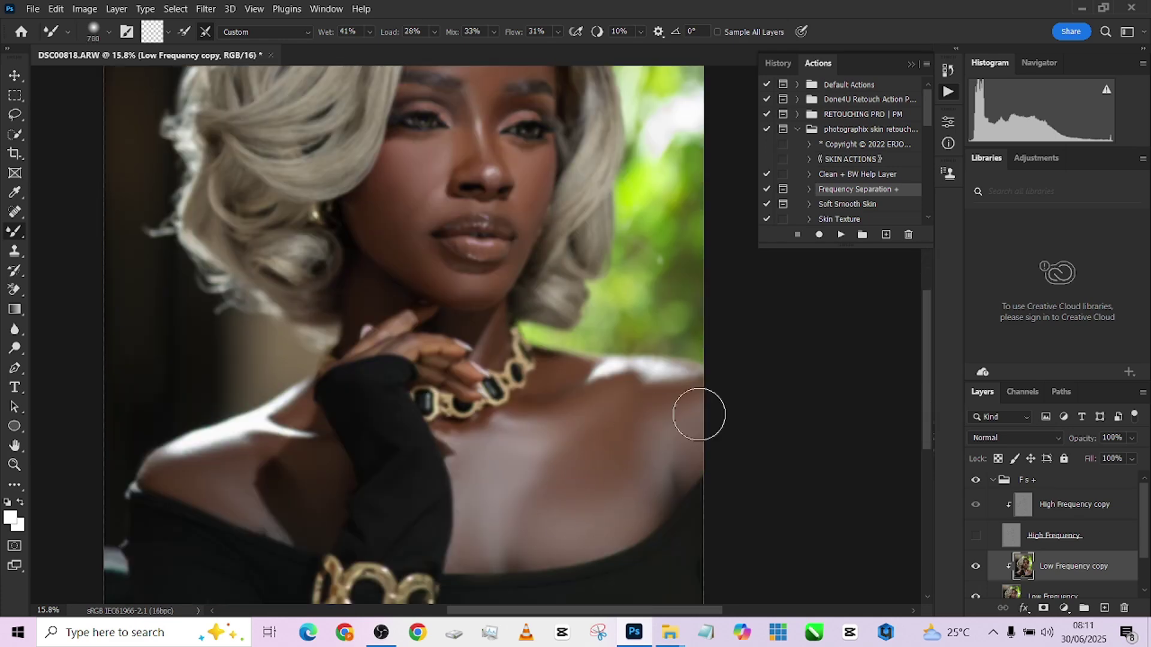
Show the High Frequency layer and compare the portrait with the F s + group hidden and shown
click(975, 535)
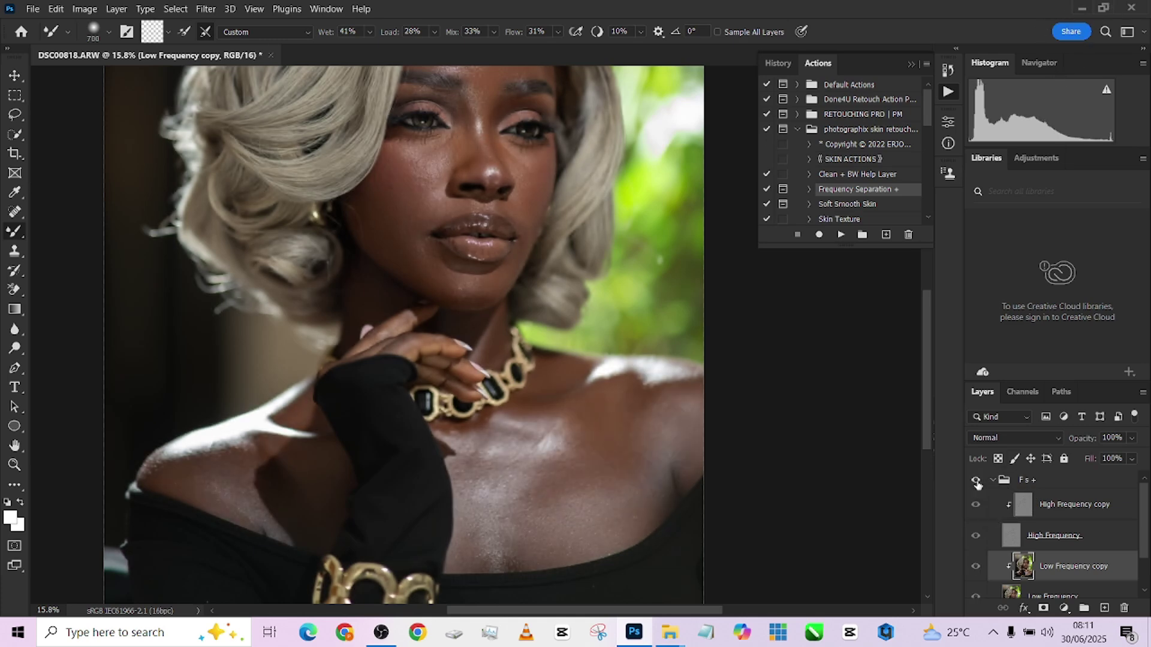
scroll(484, 271, up, 1)
scroll(485, 270, up, 3)
drag(406, 123, 473, 354)
scroll(575, 162, down, 3)
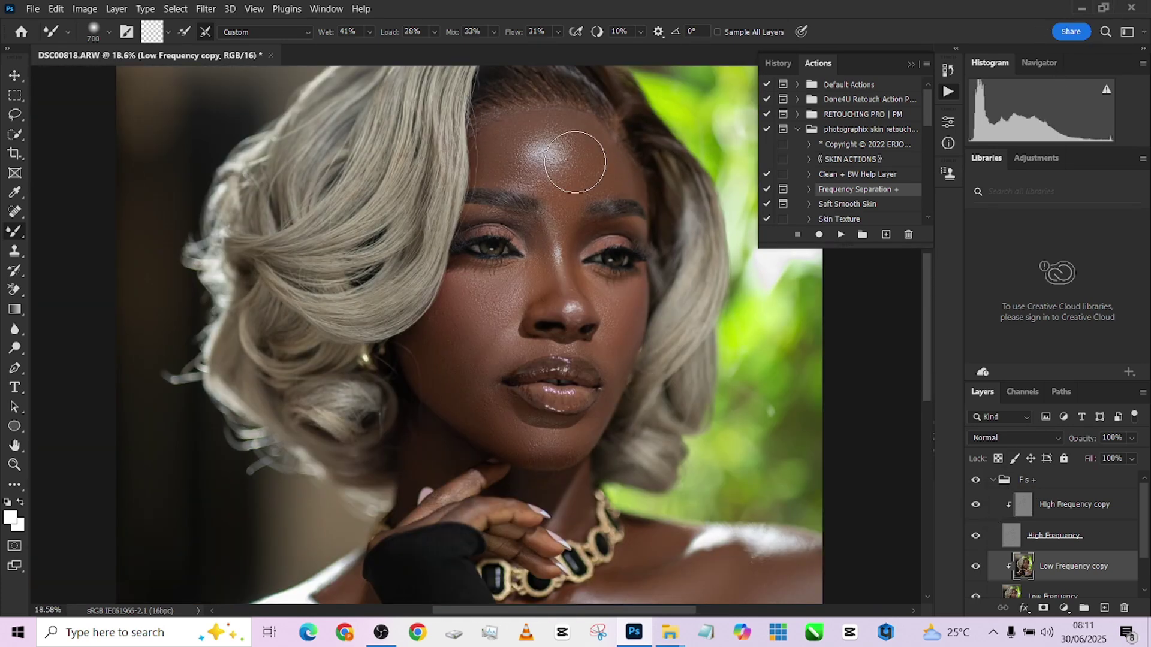
scroll(574, 161, down, 4)
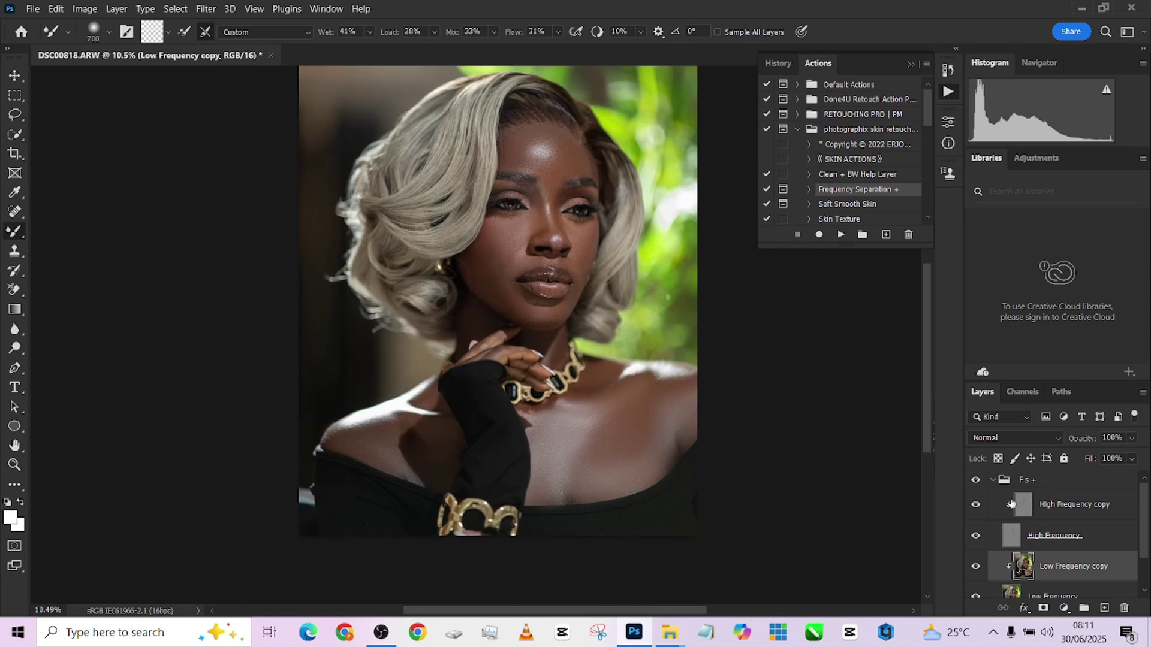
click(975, 480)
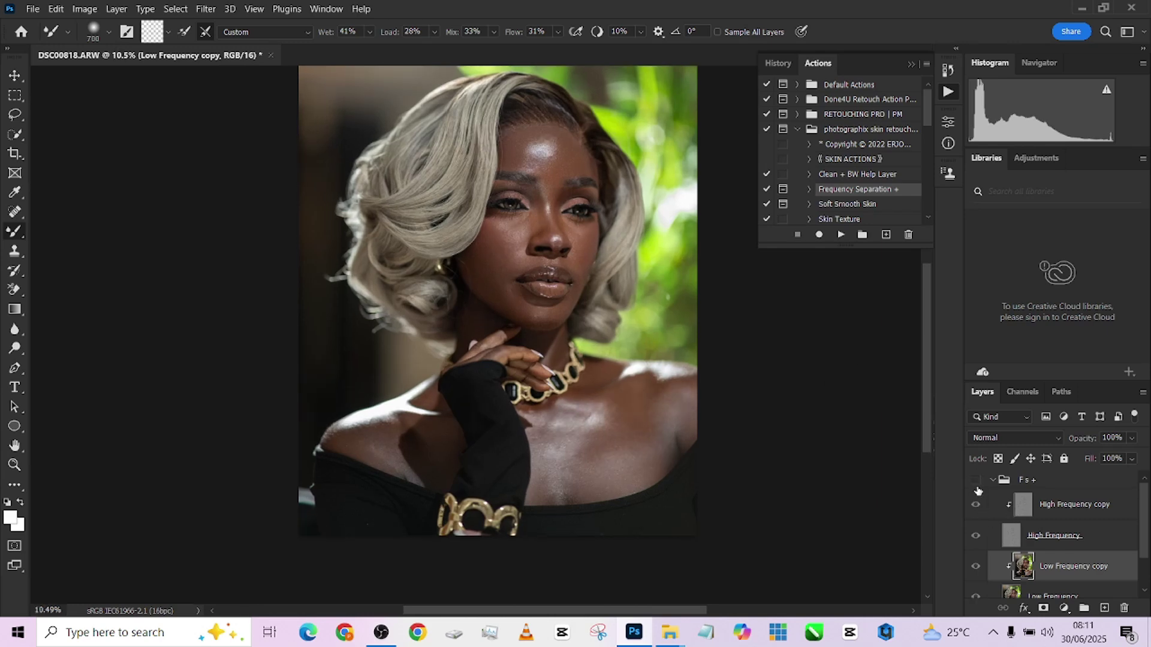
click(976, 481)
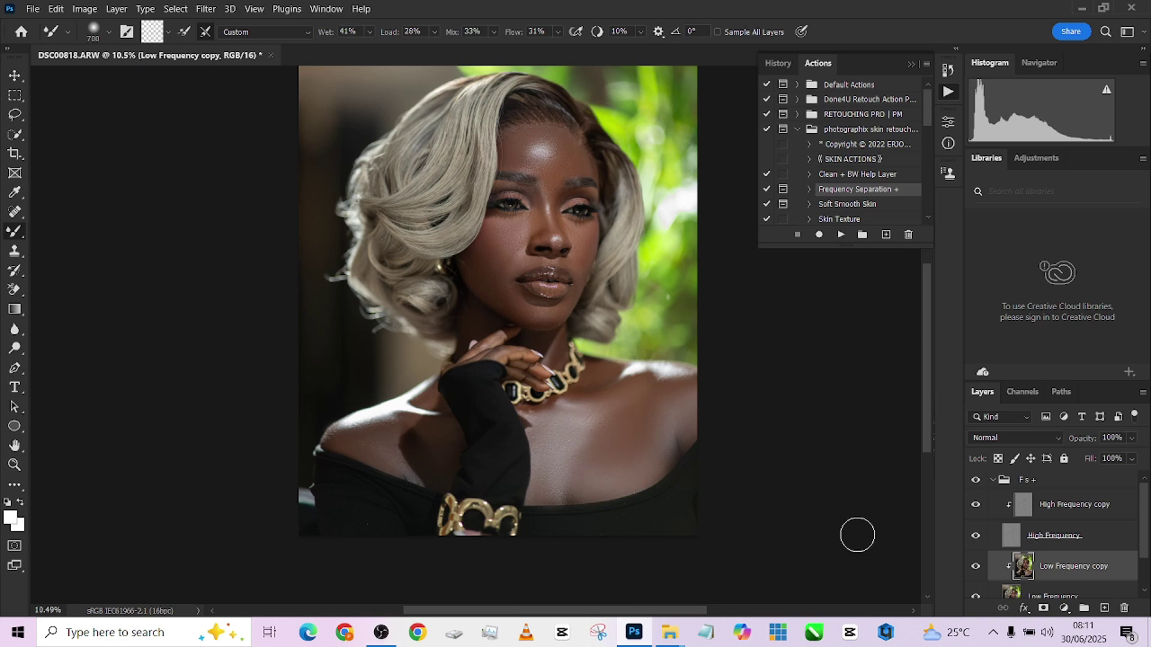
Clone clean skin texture over the forehead on the High Frequency copy layer with the Clone Stamp at size 47
click(1071, 506)
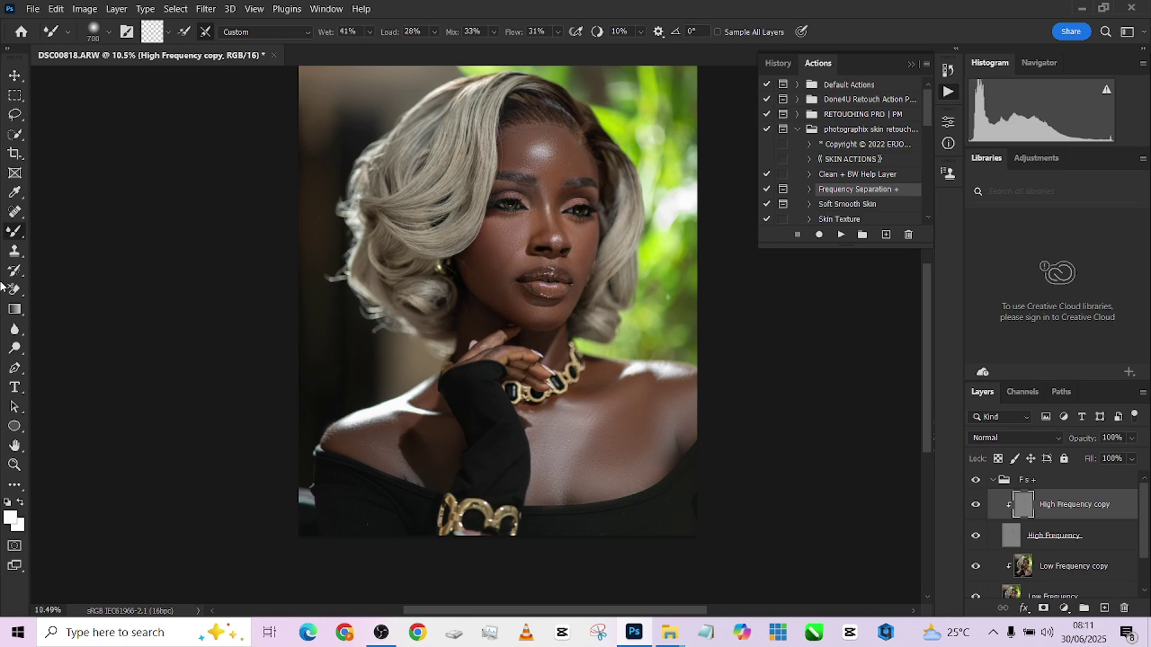
click(18, 252)
drag(492, 188, 476, 444)
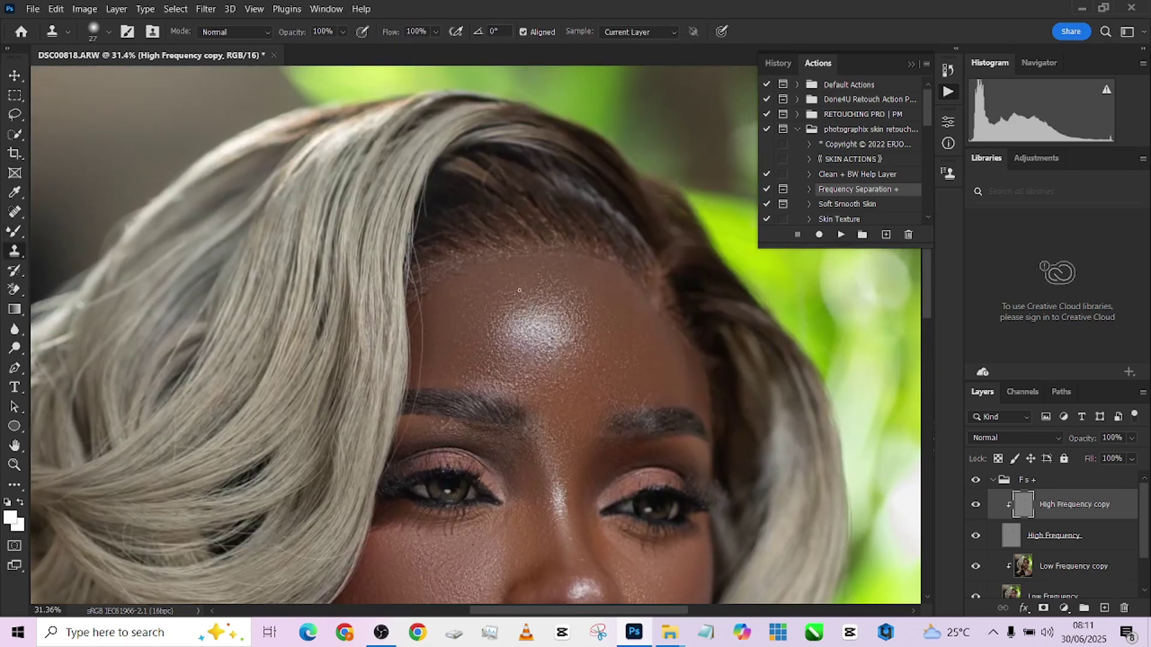
alt+right_click(491, 280)
alt+right_click(475, 274)
mouse_move(425, 331)
mouse_down()
mouse_move(422, 316)
mouse_move(420, 381)
mouse_up()
click(1067, 568)
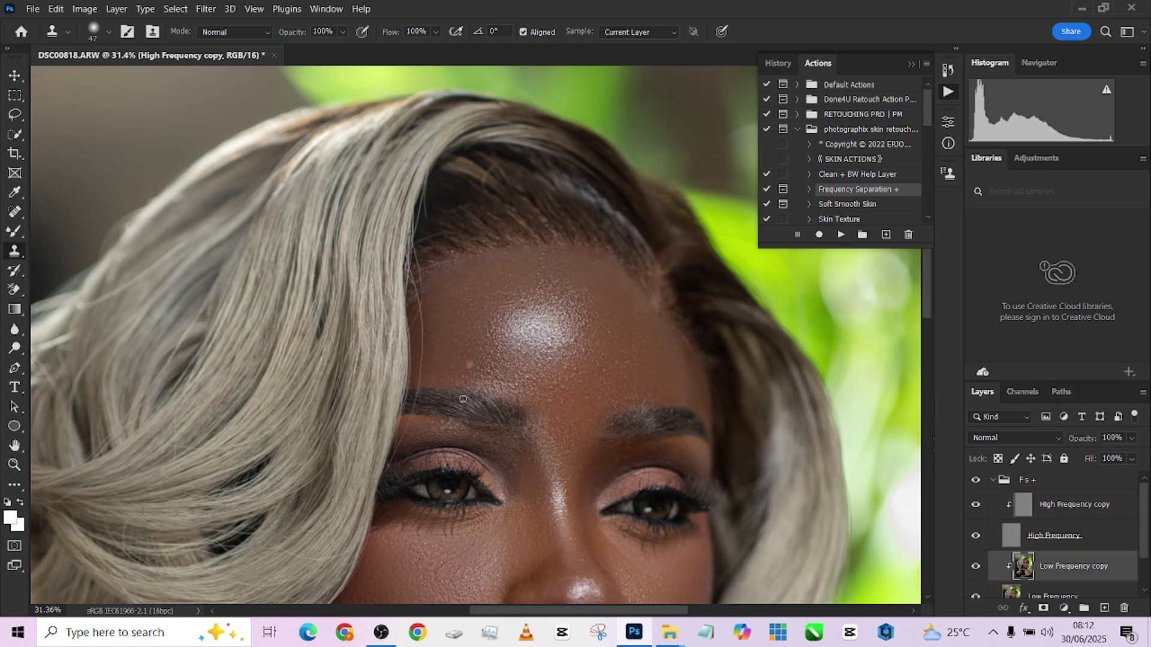
click(1080, 515)
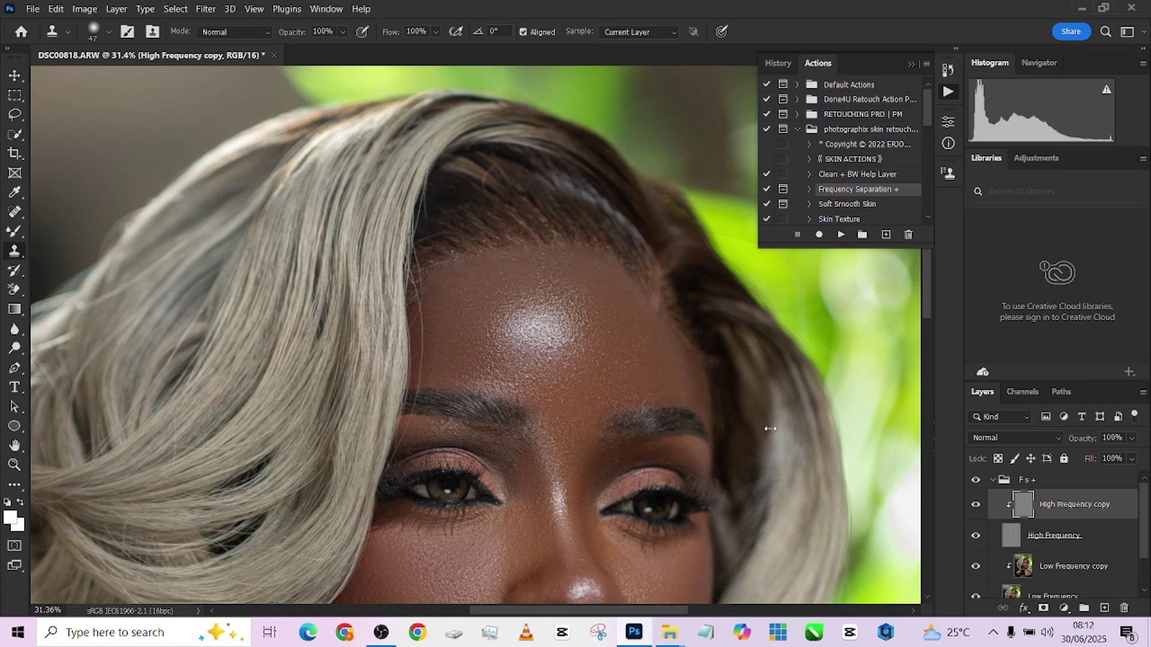
Clone clean texture over the chin and the skin above the lips with the Clone Stamp reduced to size 22
scroll(667, 334, down, 10)
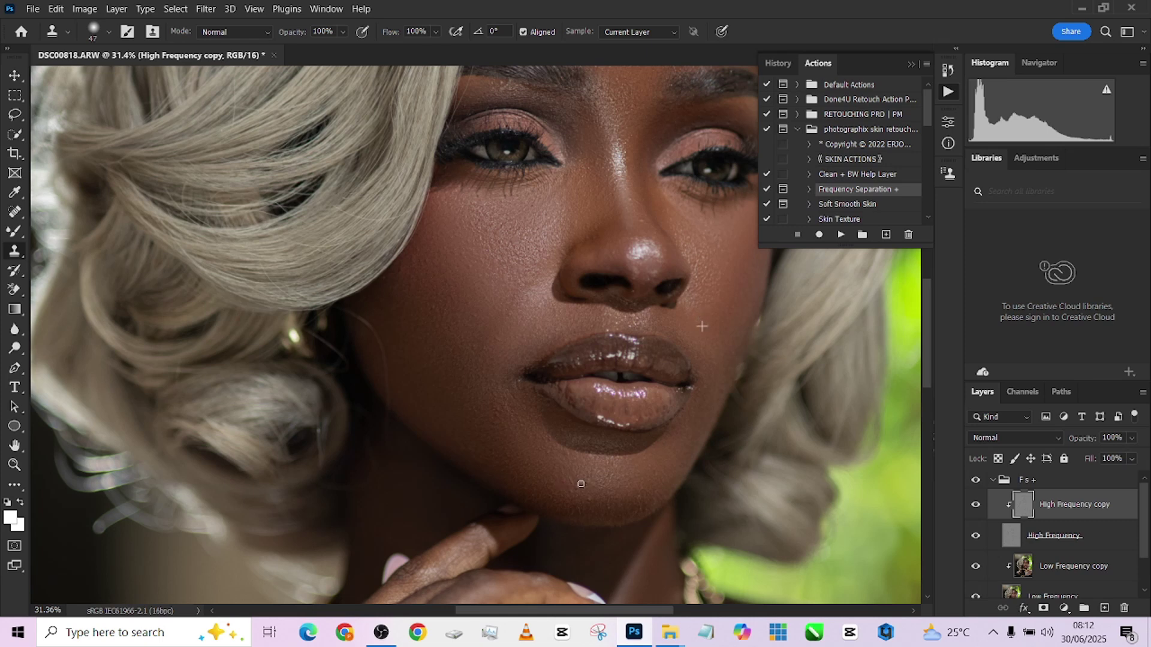
key(bracketleft)
key(bracketleft)
key(bracketleft)
key(bracketleft)
key(bracketleft)
scroll(632, 314, up, 1)
scroll(603, 397, up, 2)
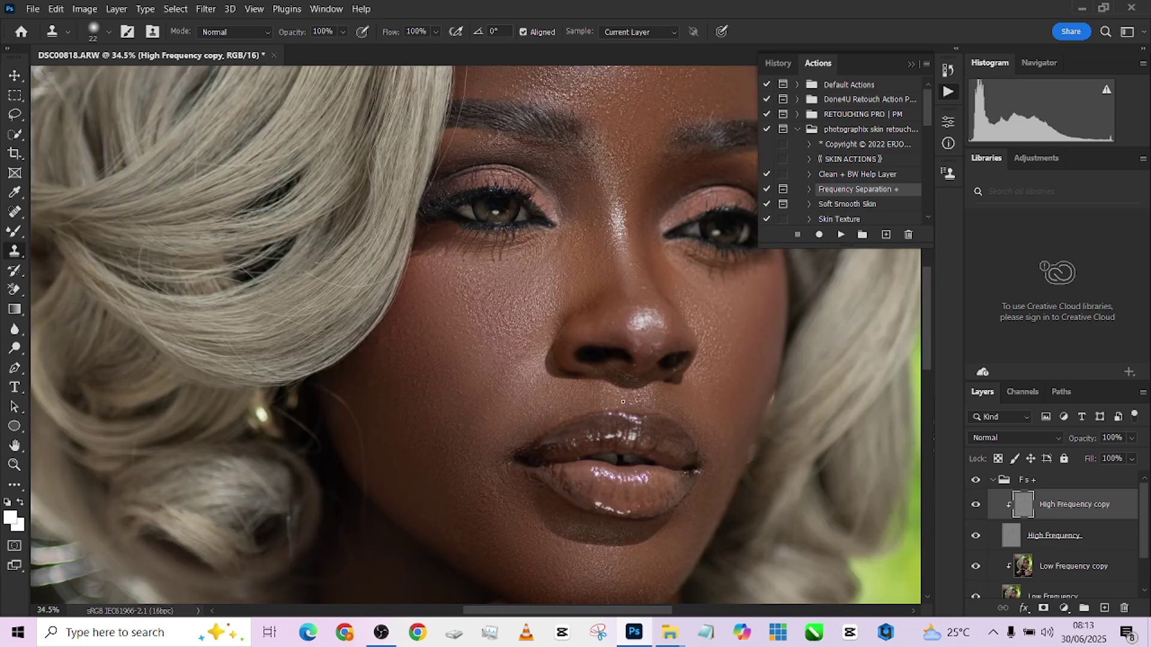
scroll(674, 408, down, 5)
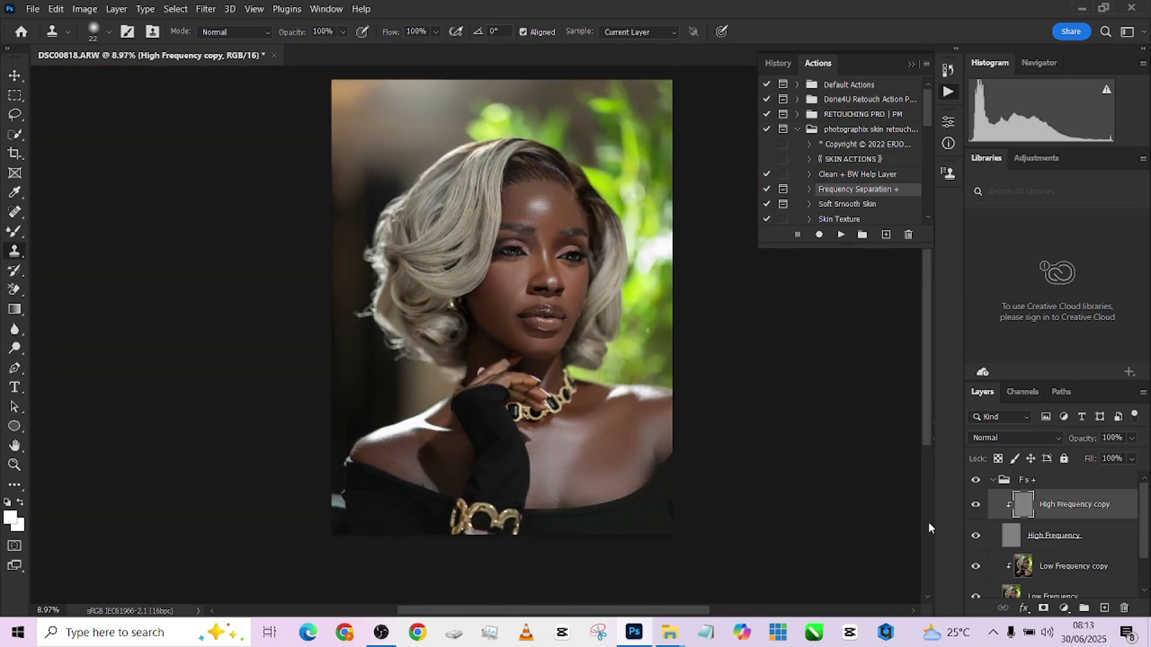
Collapse the F s + group and run the Dodge action above it
click(994, 480)
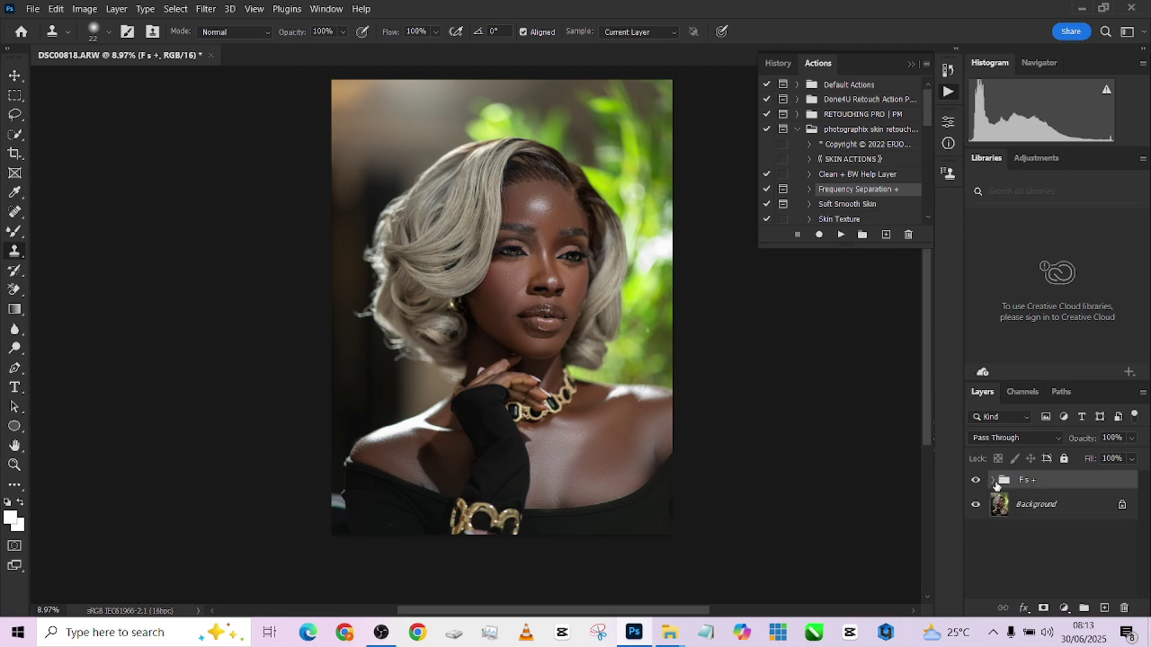
scroll(839, 214, down, 2)
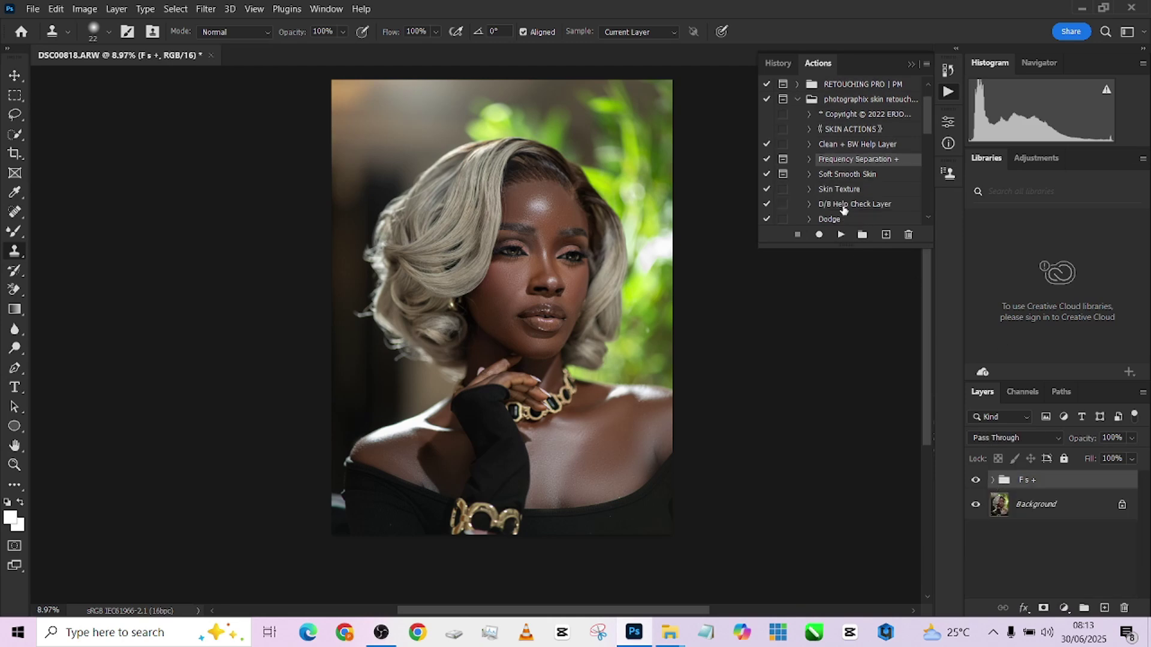
click(835, 220)
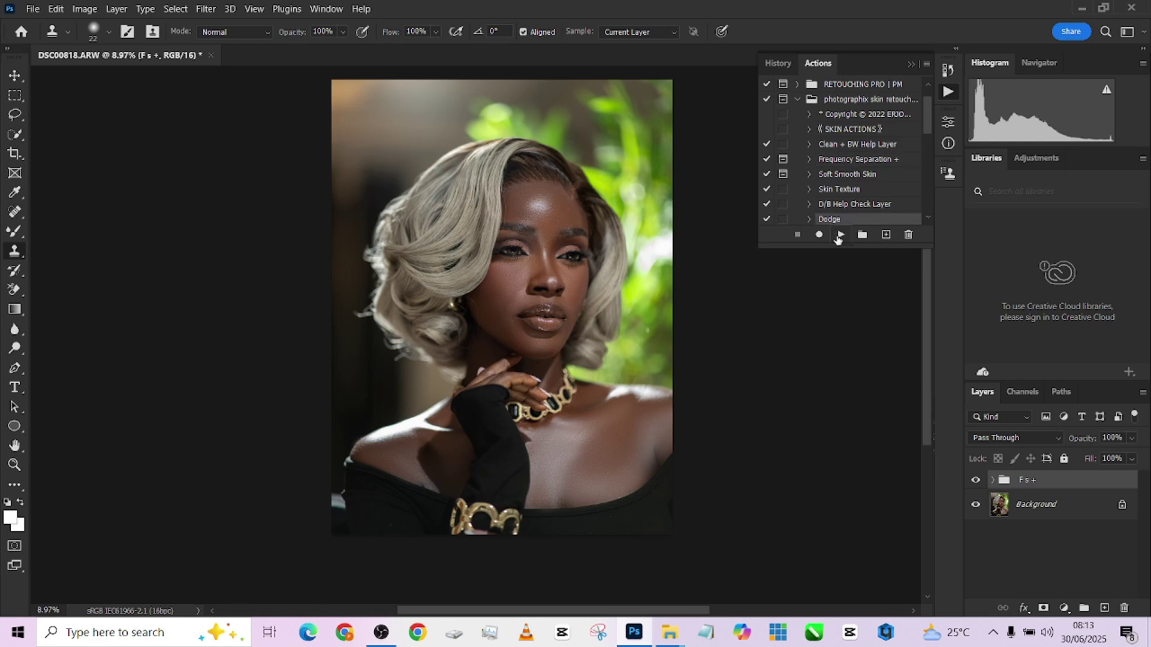
click(841, 235)
Run the Burn action to add a masked Burn group above the Dodge group
scroll(854, 197, down, 2)
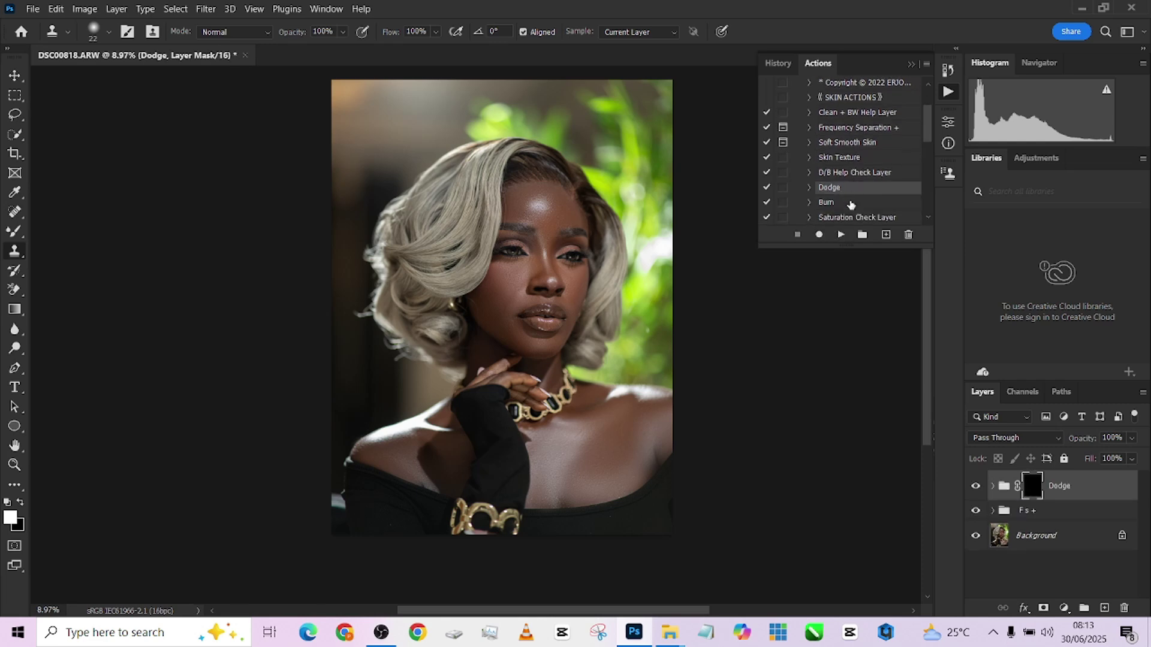
click(851, 204)
click(841, 234)
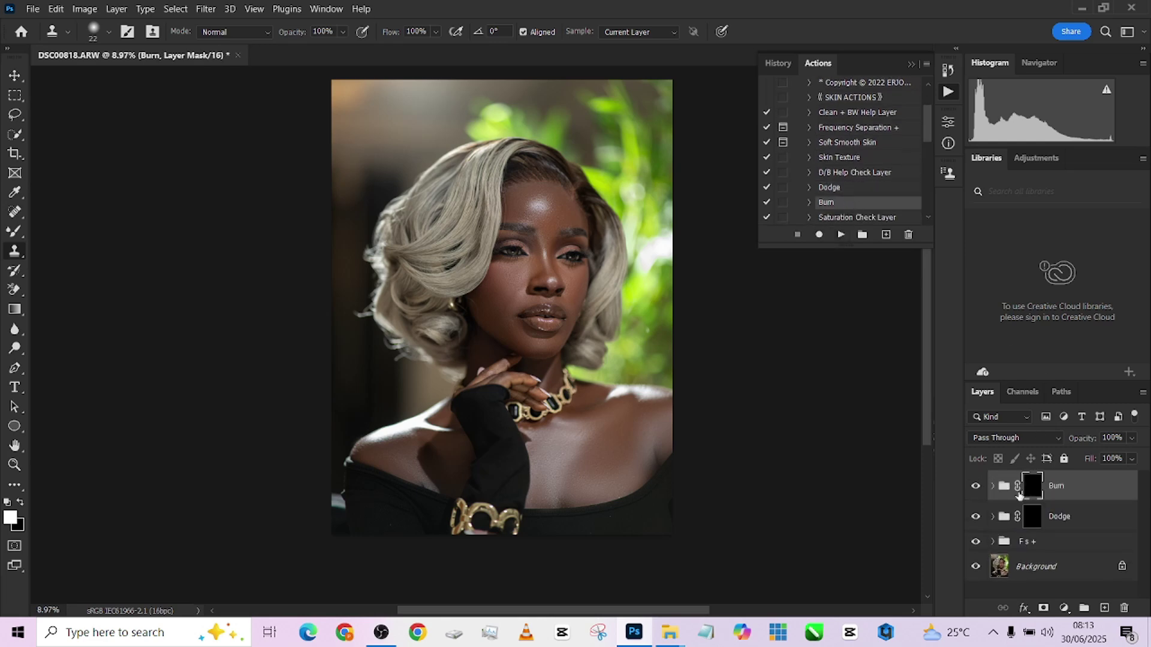
Hide the F s + group, target the Dodge group's mask, and set up the Brush tool with 3% flow
click(976, 542)
click(1031, 516)
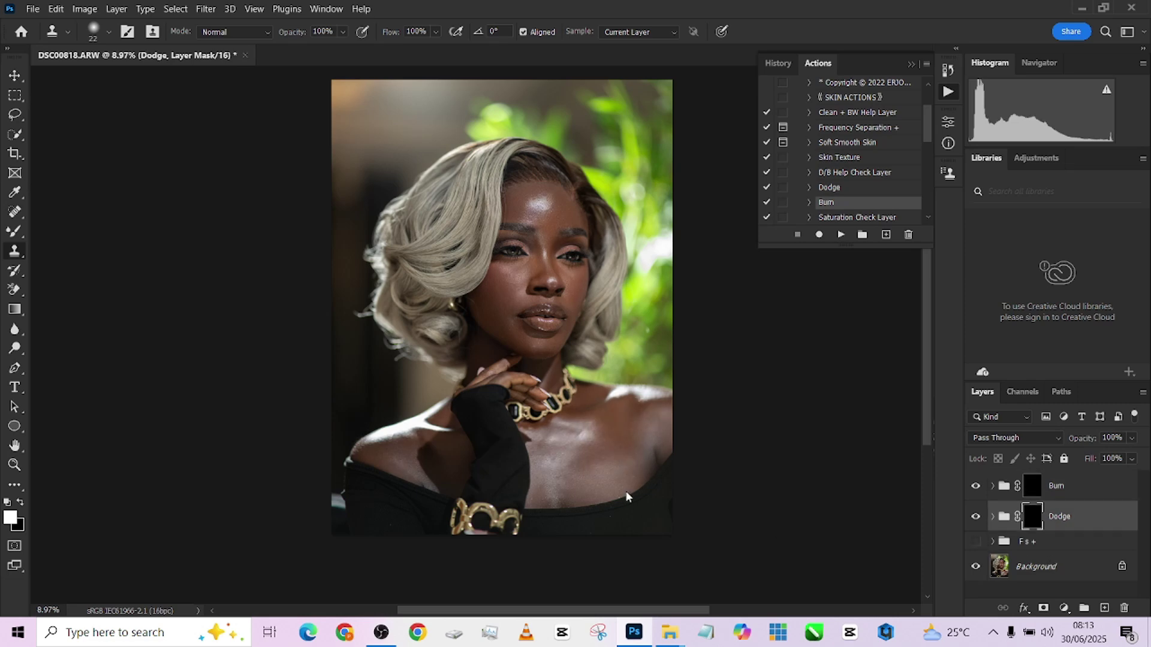
right_click(6, 236)
click(63, 238)
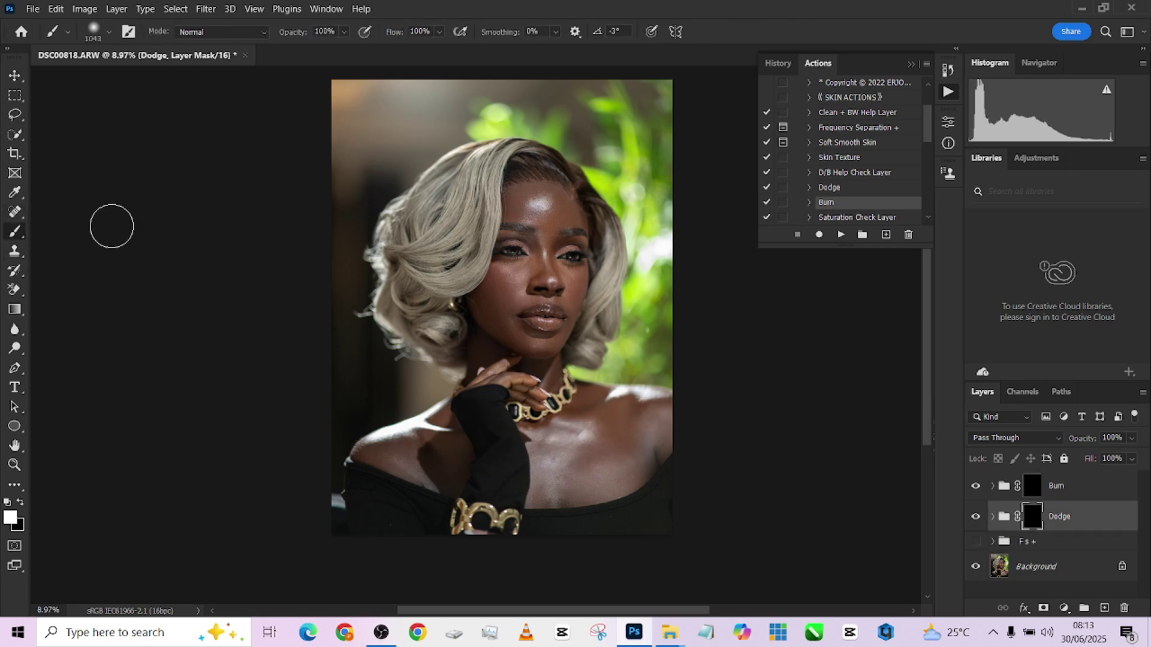
click(430, 31)
text(5)
Paint white on the Dodge mask over small dark areas of the face with the brush reduced to size 90
scroll(502, 265, up, 2)
scroll(510, 268, up, 3)
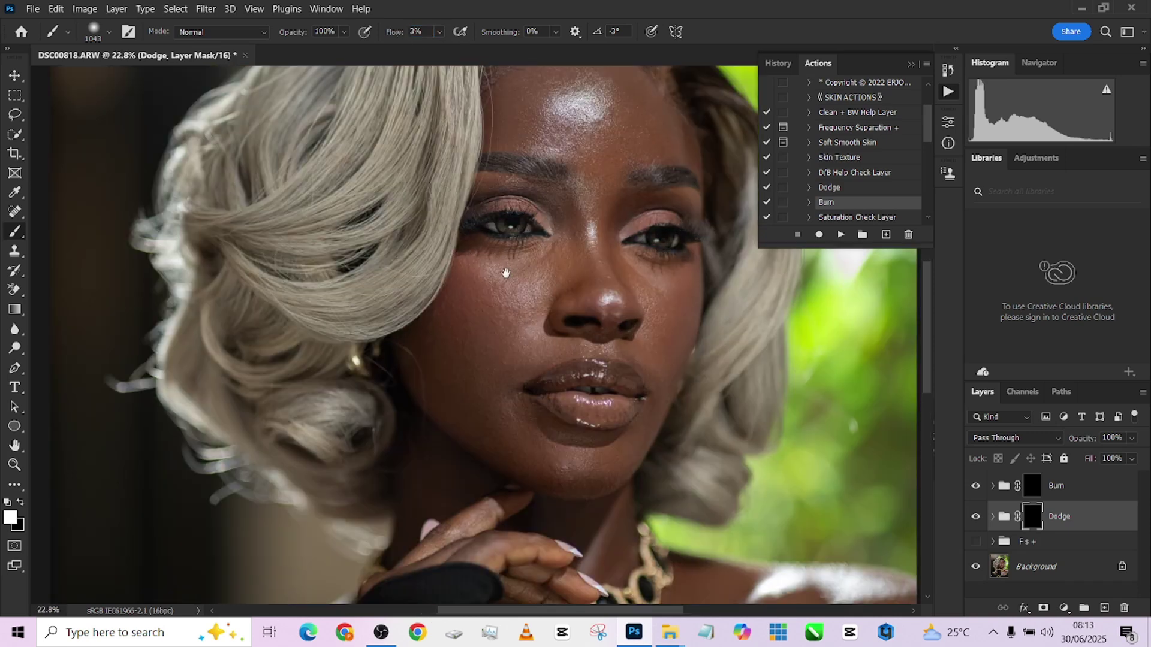
key(bracketleft)
key(bracketleft)
key(bracketleft)
key(bracketleft)
key(bracketleft)
key(bracketleft)
key(bracketleft)
key(bracketleft)
key(bracketleft)
key(bracketleft)
key(bracketleft)
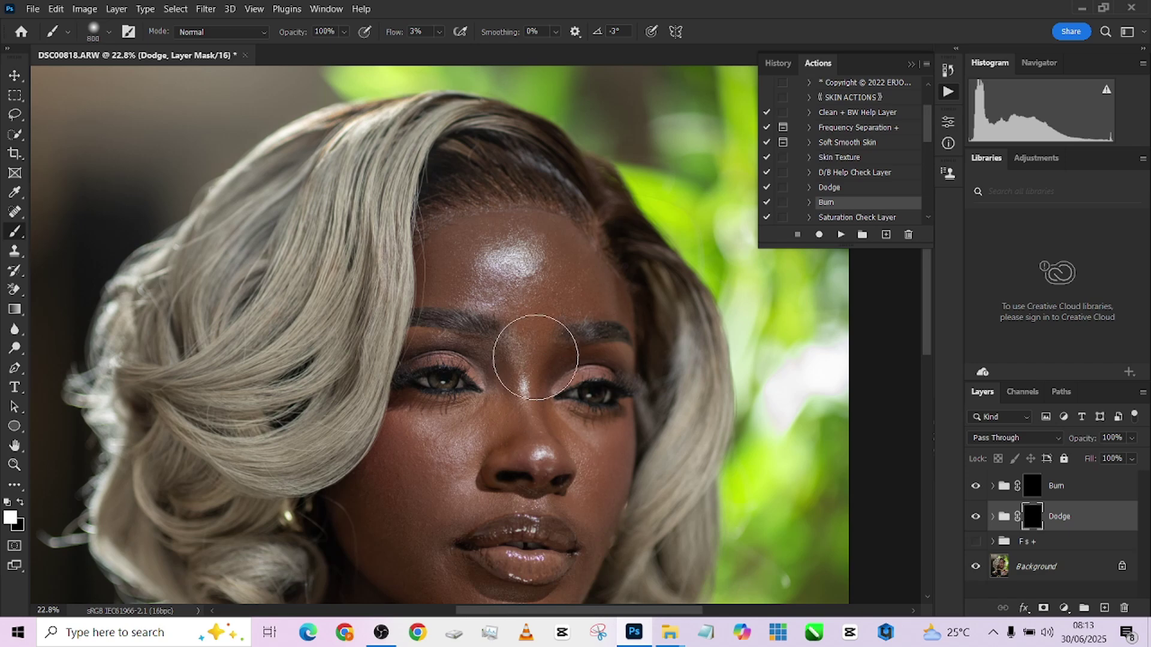
key(bracketleft)
key(bracketleft)
key(bracketleft)
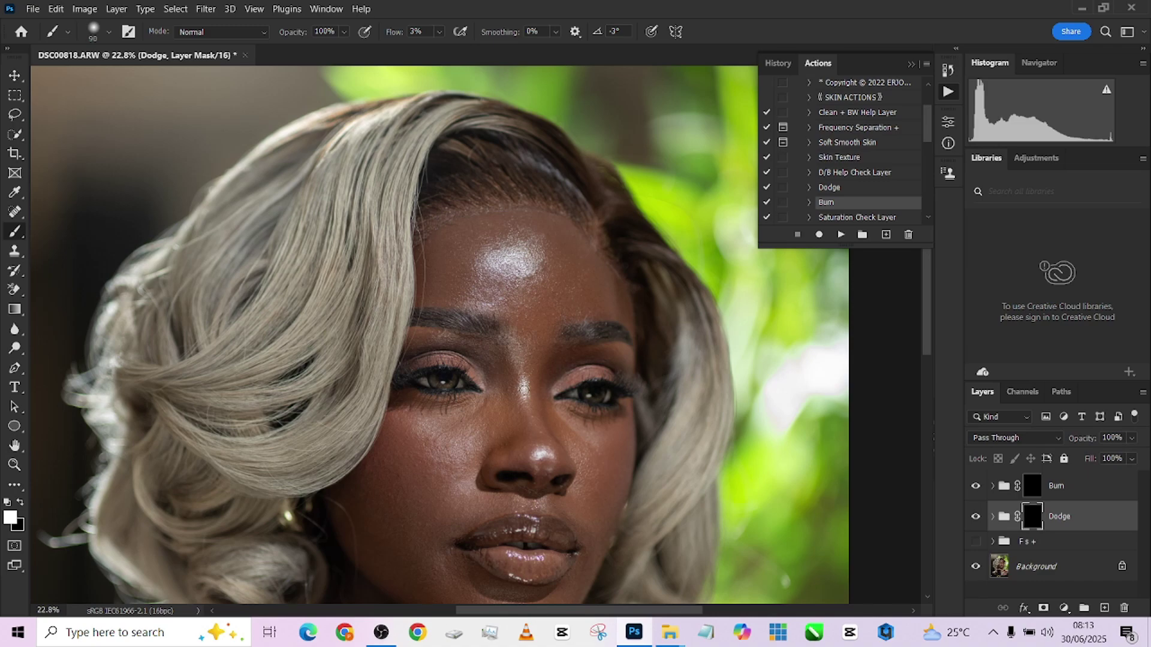
Dodge the chin and lower face on the Dodge mask with the brush at sizes 200 to 250
scroll(473, 390, down, 3)
key(bracketright)
key(bracketright)
key(bracketright)
key(bracketright)
key(bracketright)
key(bracketright)
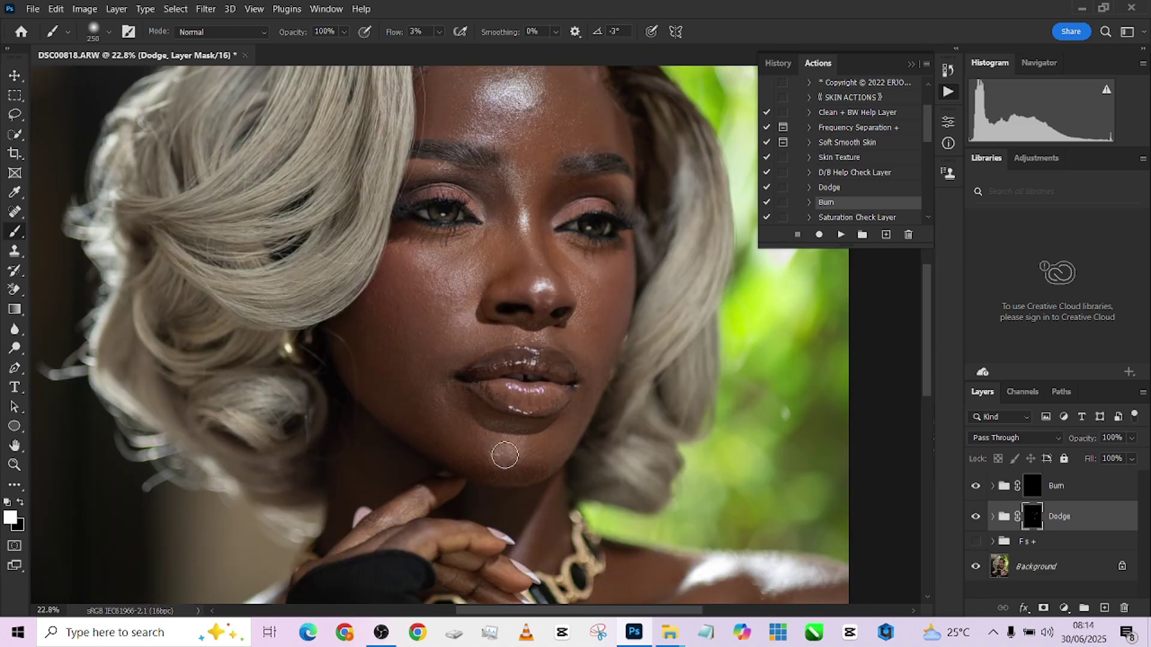
key(bracketleft)
scroll(464, 318, up, 4)
scroll(503, 427, down, 5)
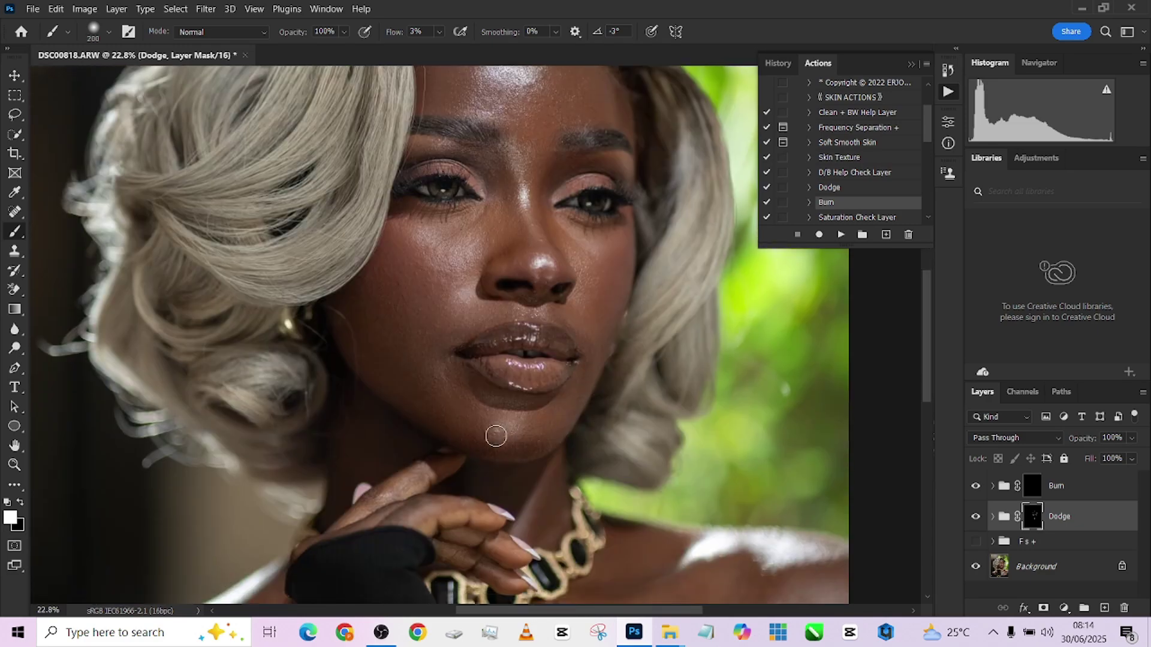
scroll(464, 296, down, 3)
scroll(567, 223, up, 2)
key(bracketright)
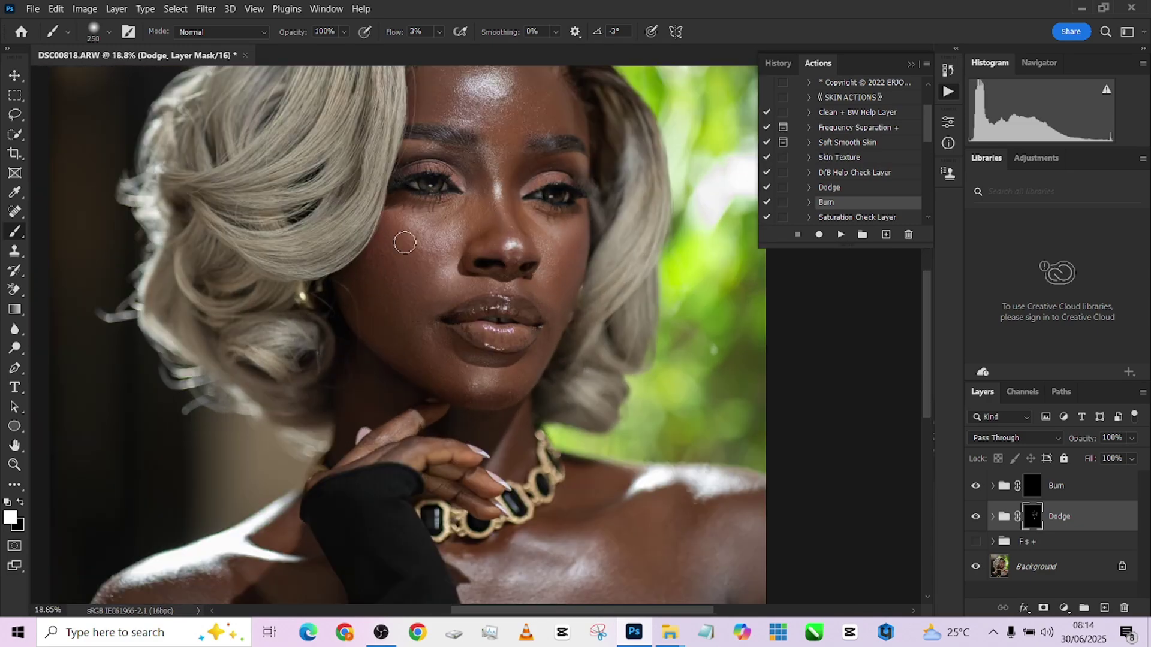
Dodge the skin around the eyes and on the cheek with the brush at sizes 150 to 219
scroll(474, 337, up, 2)
scroll(436, 273, up, 1)
alt+right_click(437, 272)
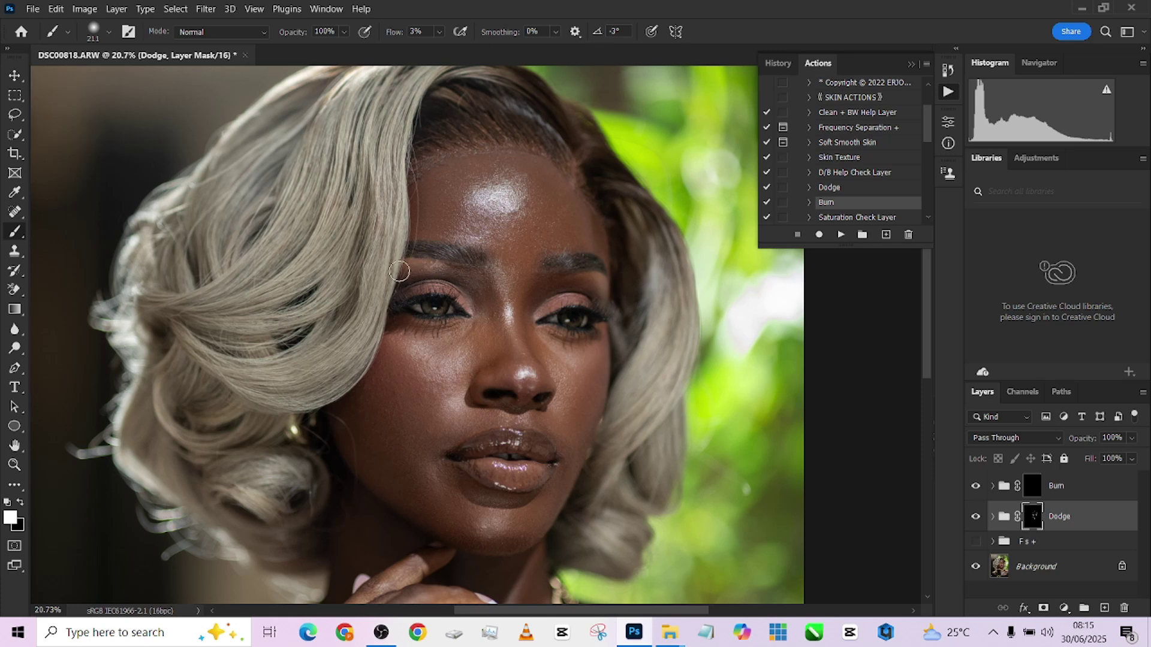
alt+right_click(574, 291)
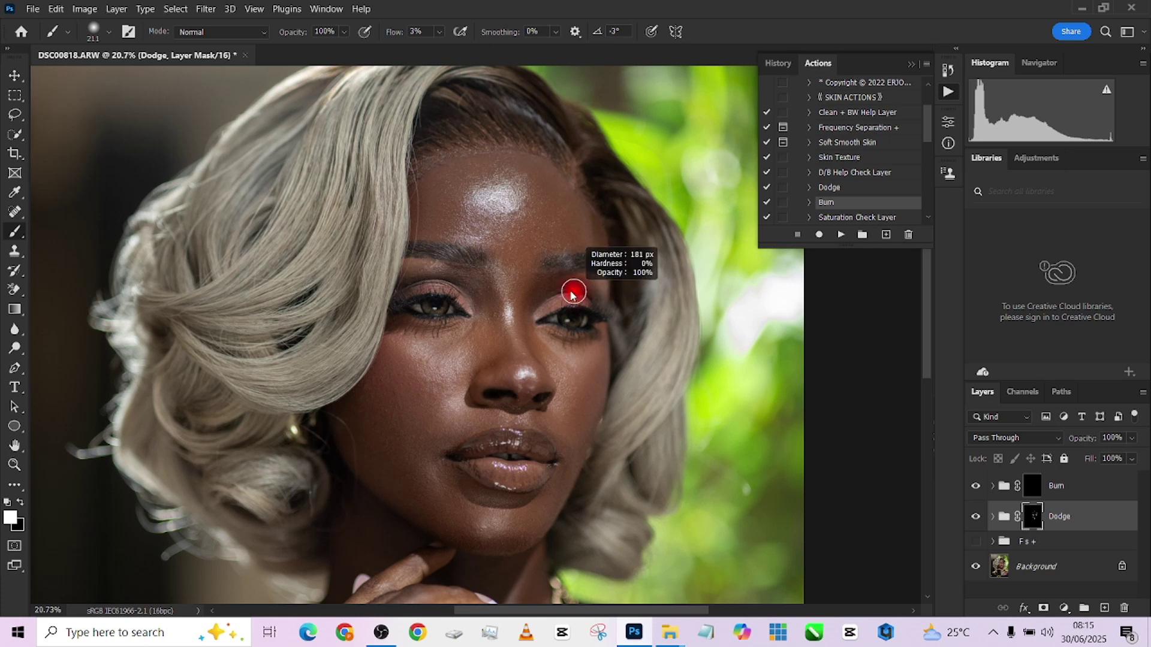
drag(572, 294, 556, 300)
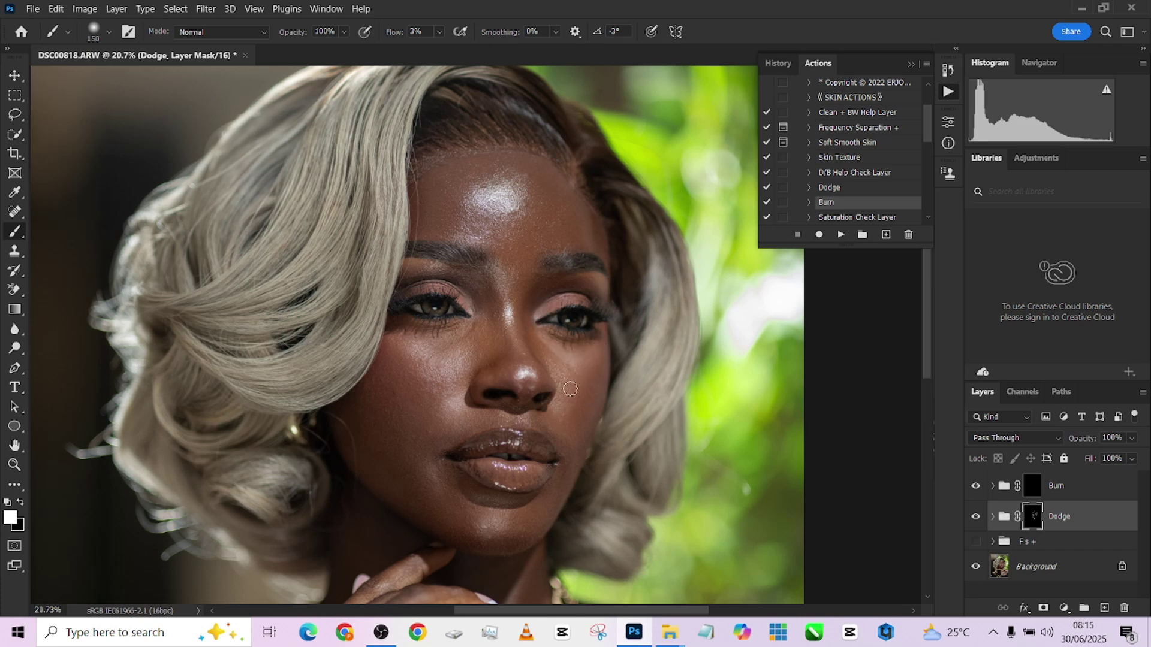
alt+right_click(561, 389)
Paint on the Burn group's mask to deepen the nose, cheek and jawline contours with brush sizes up to 542
click(1042, 493)
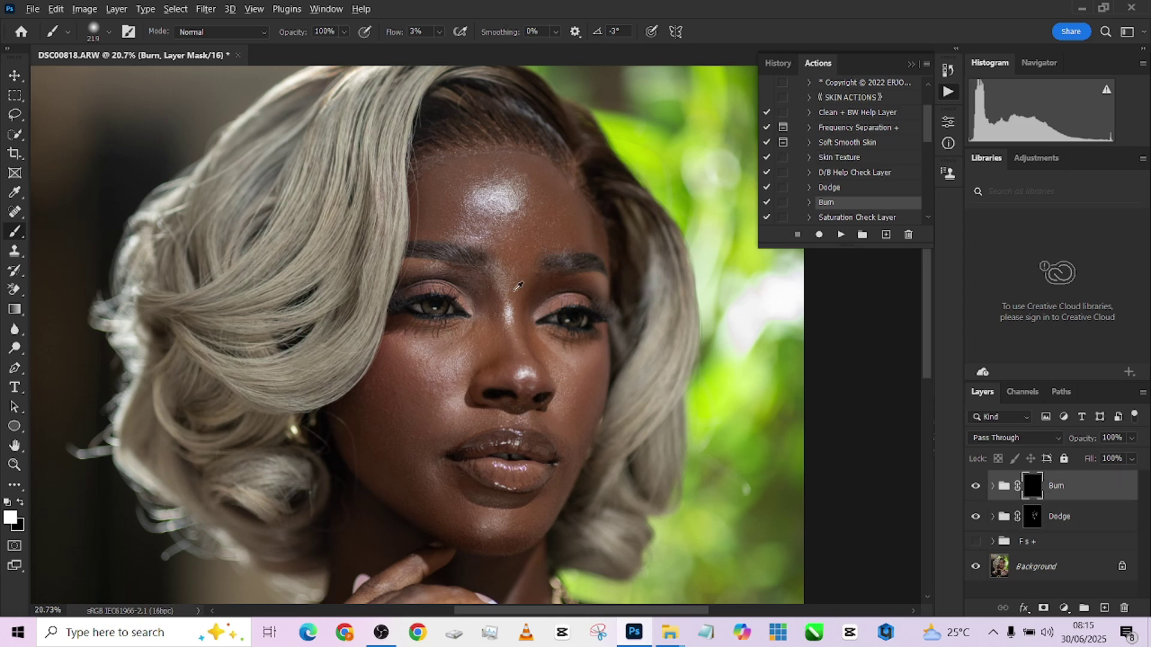
mouse_move(518, 286)
mouse_down()
mouse_move(494, 310)
mouse_move(503, 322)
mouse_up()
scroll(489, 366, down, 5)
drag(523, 361, 535, 360)
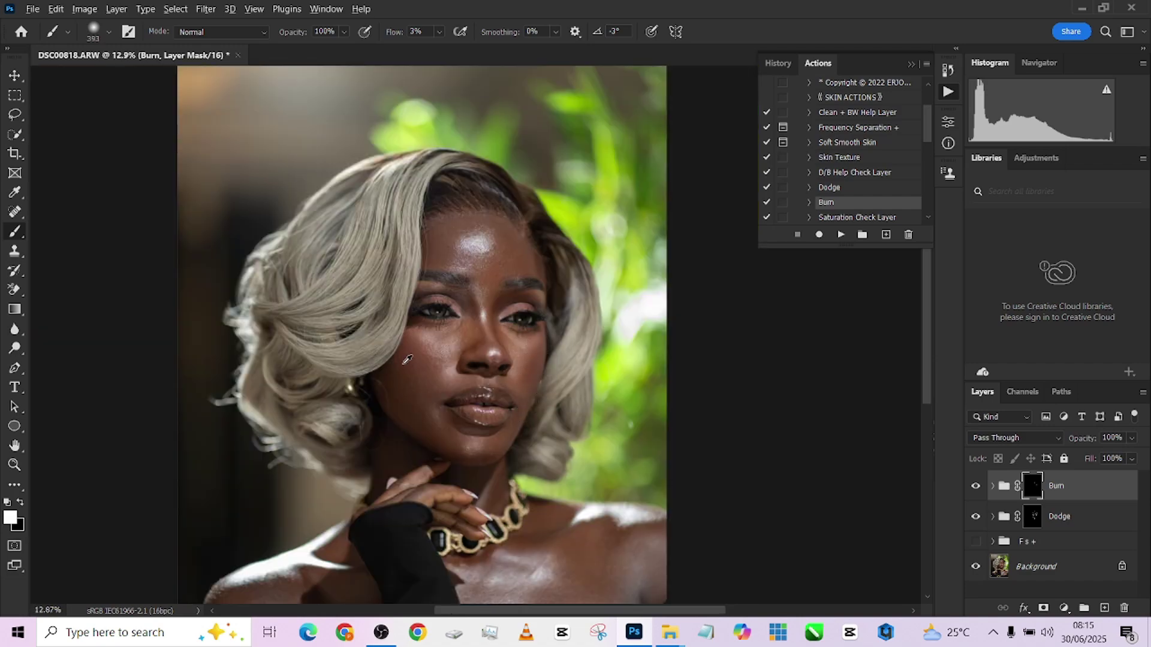
drag(403, 355, 411, 359)
drag(400, 379, 390, 376)
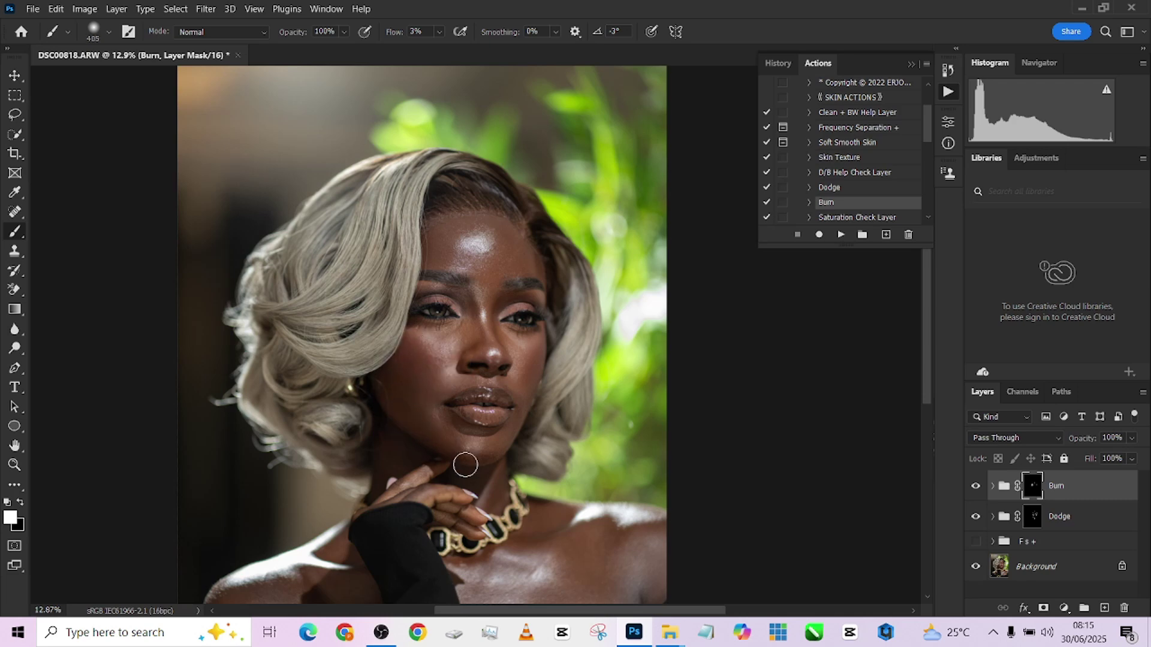
mouse_move(466, 465)
mouse_down()
mouse_move(552, 316)
mouse_move(548, 281)
mouse_up()
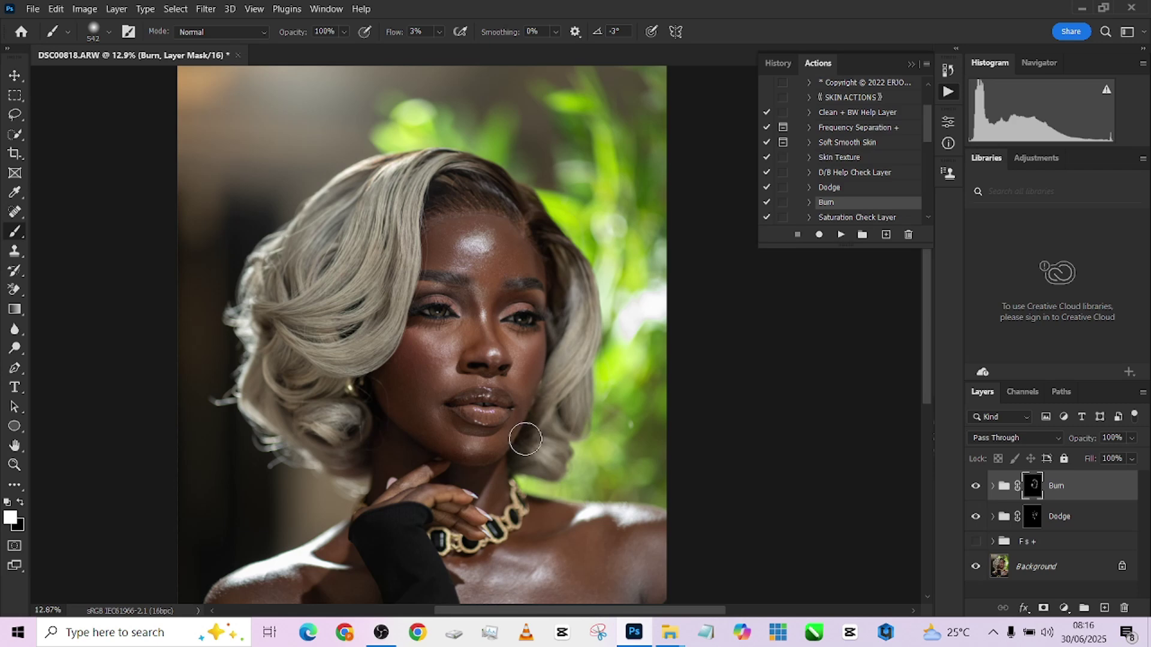
Brighten the chest and shoulders on the Dodge group's mask with the brush at about size 337 to 350
scroll(527, 441, down, 1)
click(1032, 517)
mouse_move(537, 531)
mouse_down()
mouse_move(557, 524)
mouse_move(555, 513)
mouse_move(552, 528)
mouse_up()
mouse_move(598, 480)
mouse_down()
mouse_move(557, 451)
mouse_move(507, 472)
mouse_up()
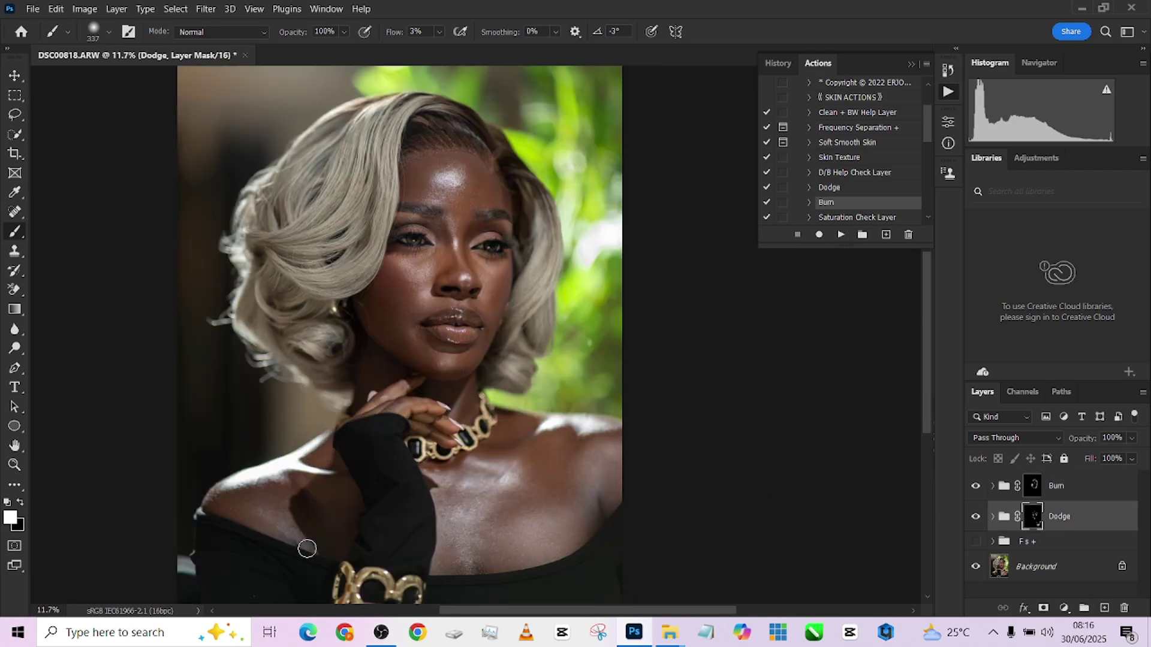
drag(306, 547, 282, 471)
drag(341, 499, 334, 498)
Darken the chest and shoulder shadows on the Burn group's mask with the brush at size 569
alt+right_click(496, 521)
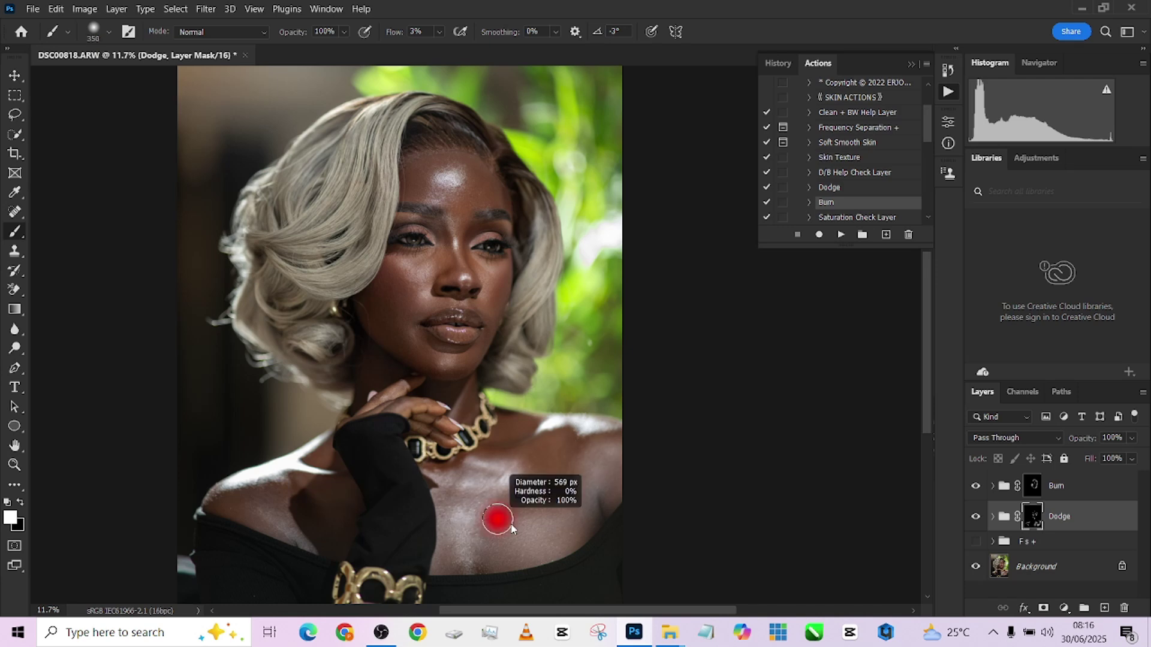
key(alt+bracketright)
alt+right_click(618, 505)
drag(486, 283, 507, 363)
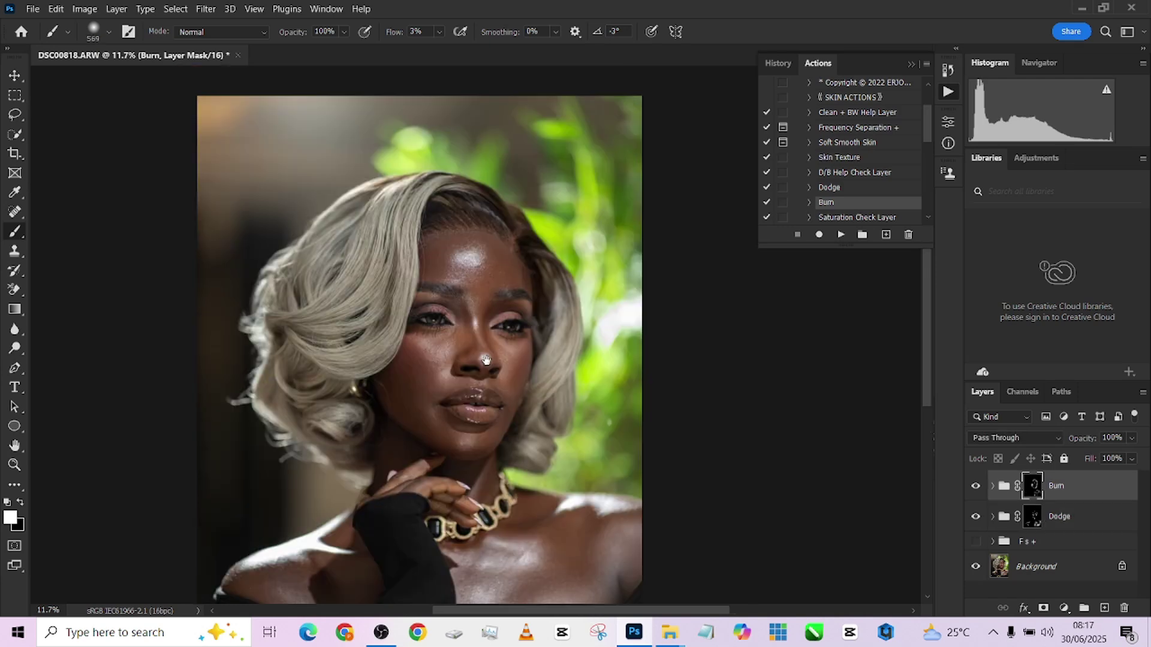
scroll(507, 363, up, 3)
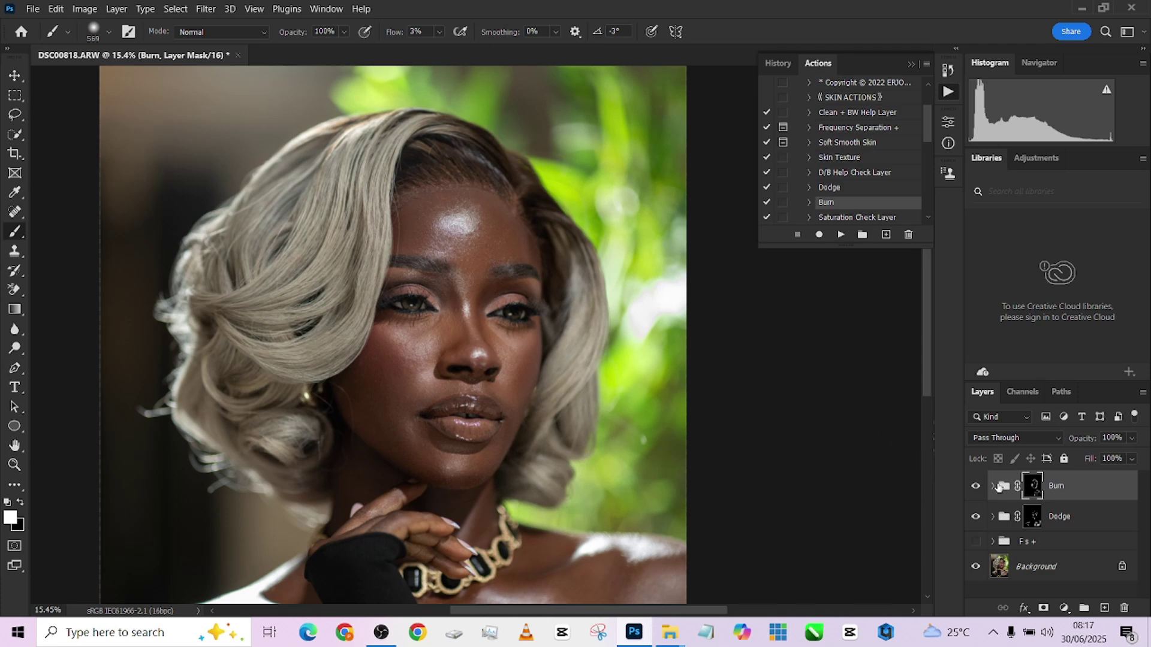
Toggle the visibility of the Burn and Dodge groups to compare the portrait with and without each effect
click(976, 486)
click(976, 487)
click(977, 488)
click(977, 488)
click(978, 488)
click(977, 489)
click(978, 489)
click(977, 488)
click(978, 519)
click(977, 519)
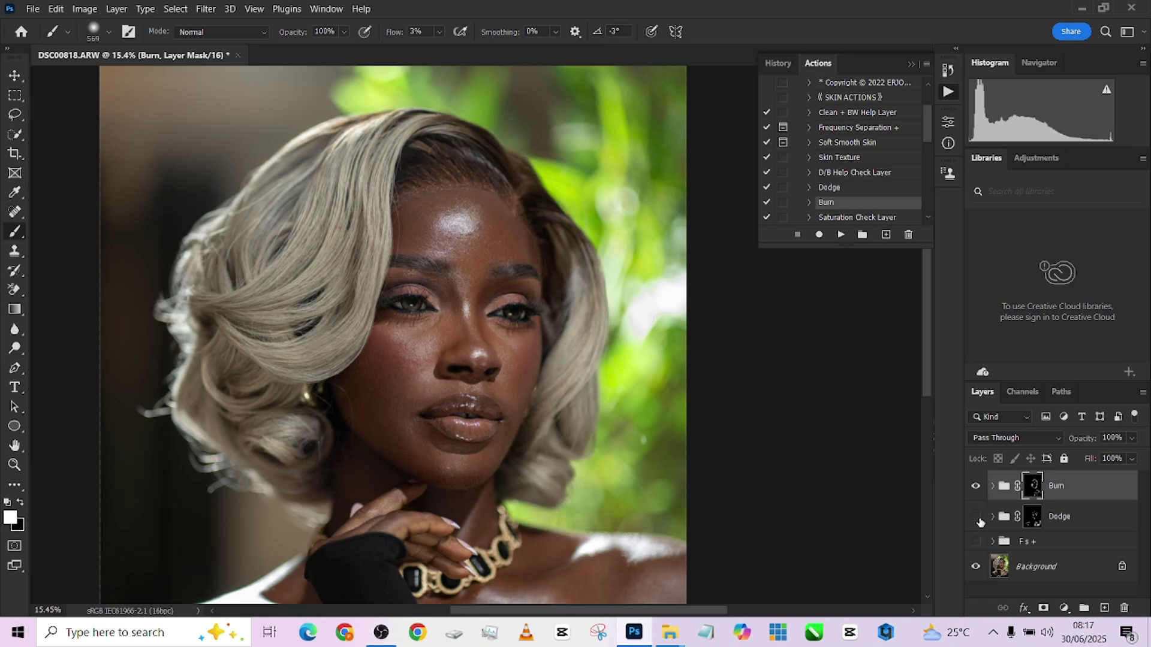
click(977, 519)
Raise the brush flow to 28% and dodge the lip details on the Dodge mask with the brush reduced to size 49
click(1022, 521)
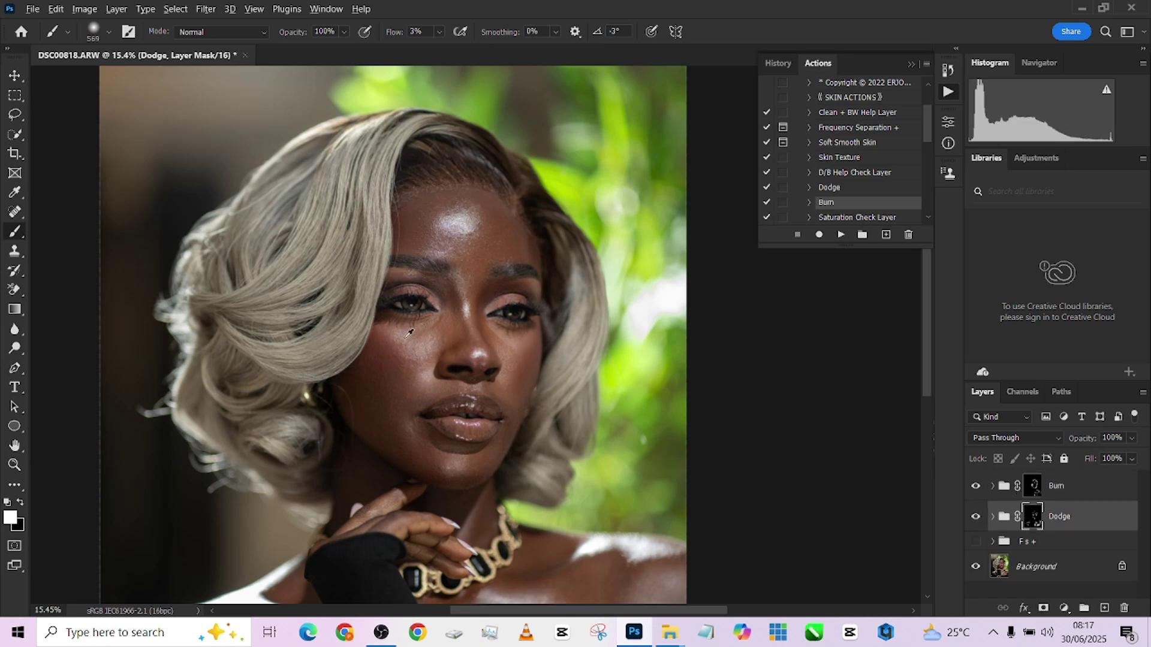
drag(416, 340, 432, 337)
drag(509, 403, 480, 388)
drag(384, 34, 411, 39)
scroll(440, 420, up, 6)
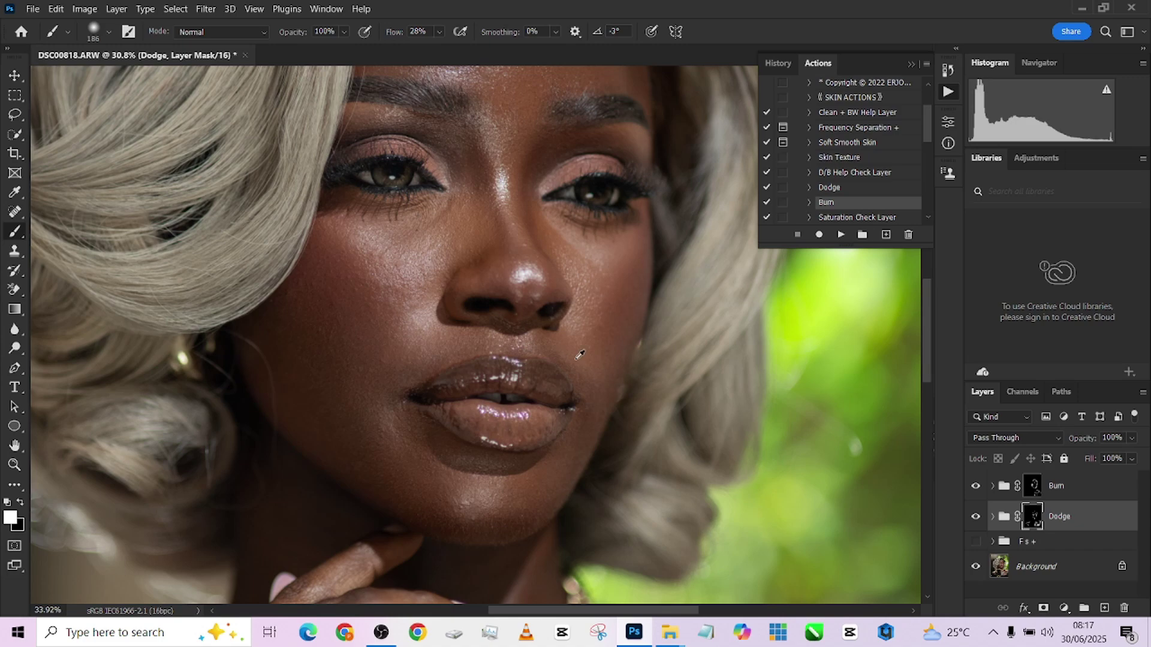
scroll(452, 416, up, 1)
drag(509, 445, 481, 445)
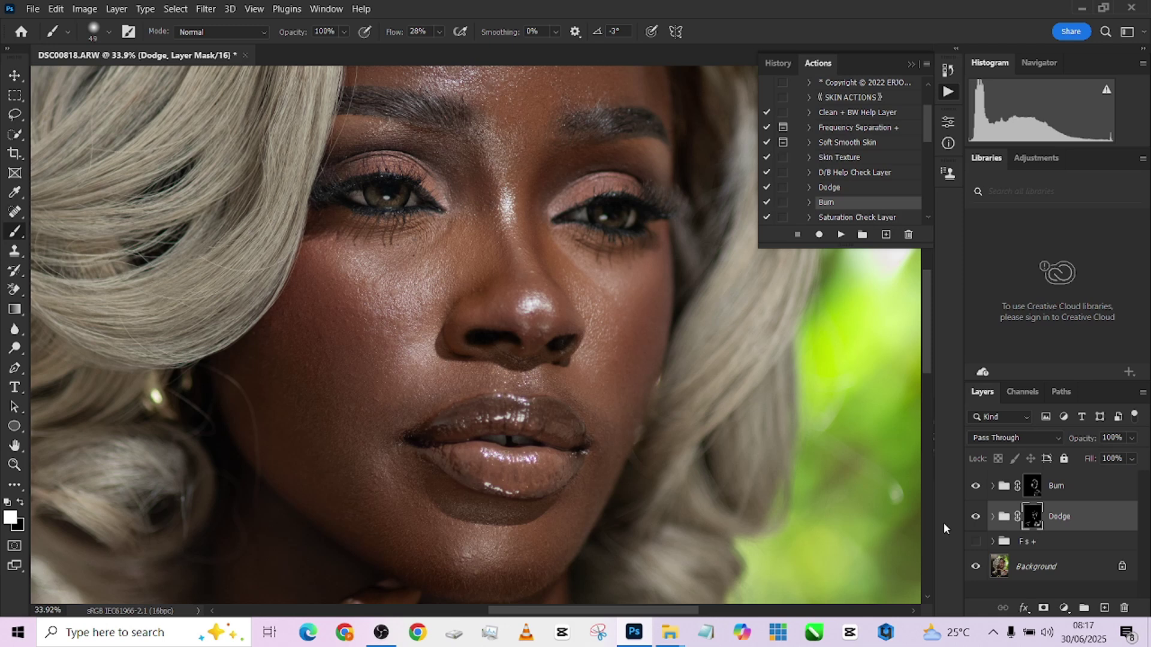
Burn the darker parts of the lips on the Burn group's mask with the brush at size 96
click(1033, 486)
drag(555, 412, 564, 411)
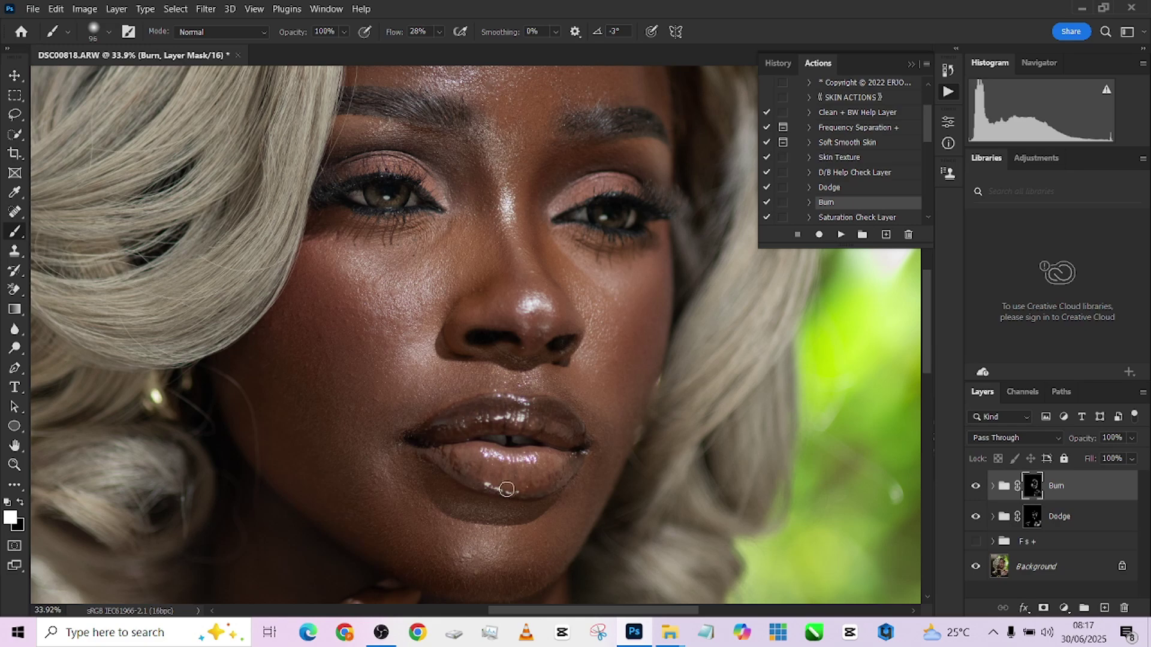
key(ctrl+0)
Show the F s + group again and combine the Burn and Dodge groups into one new group
click(973, 543)
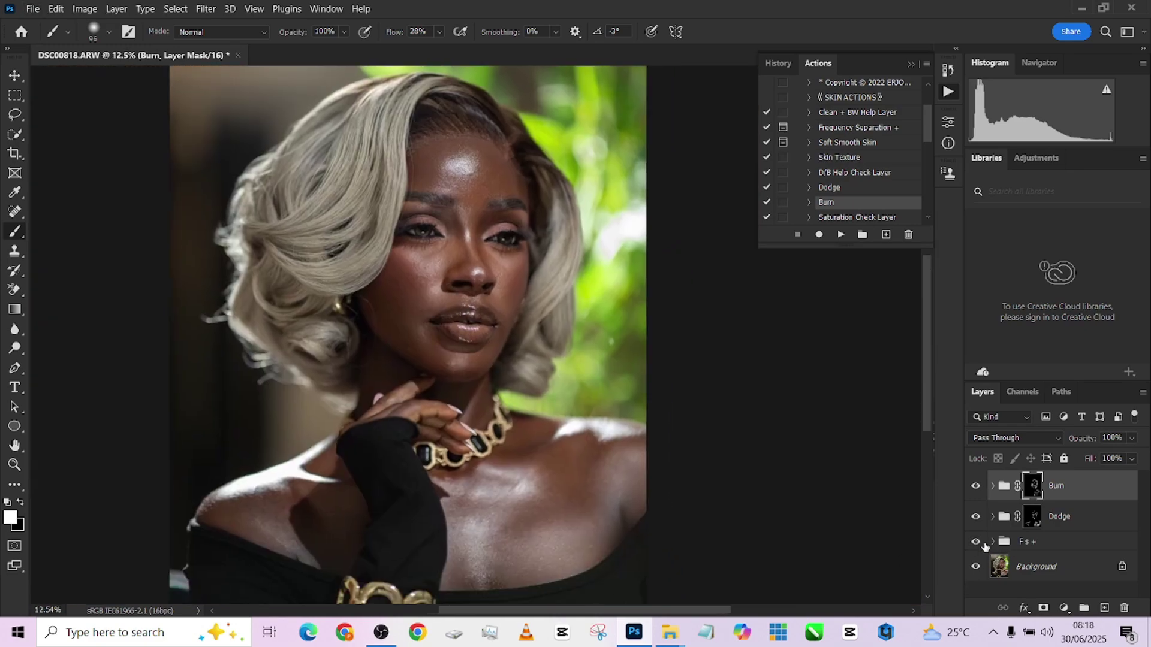
scroll(614, 372, down, 2)
scroll(618, 396, up, 1)
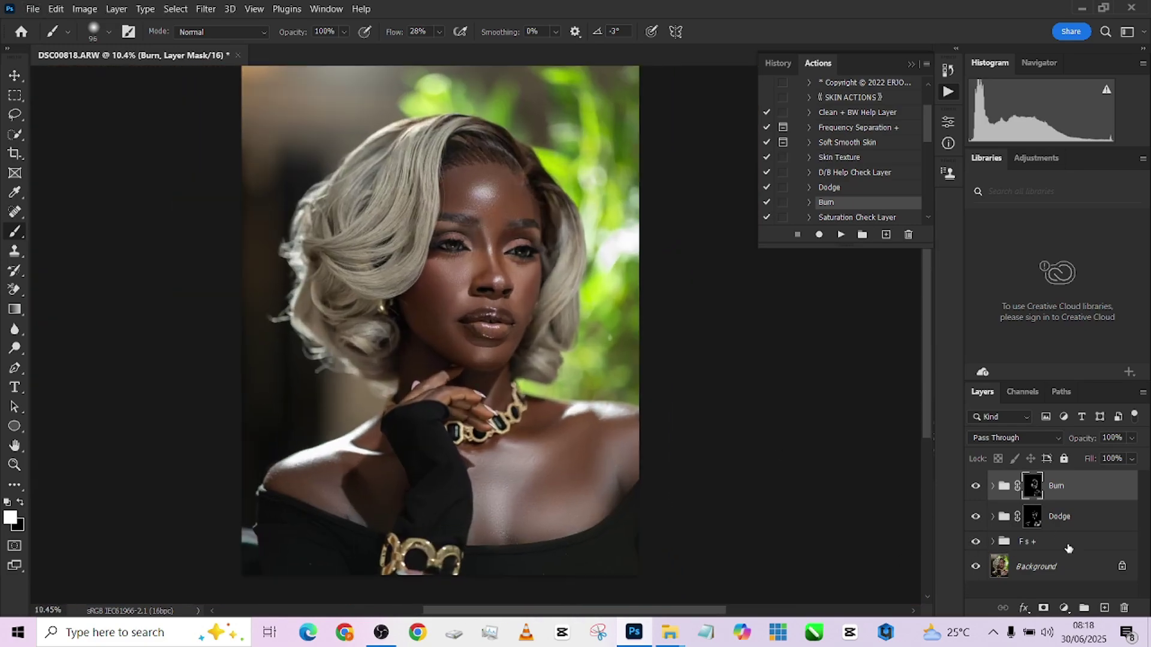
ctrl+click(1102, 525)
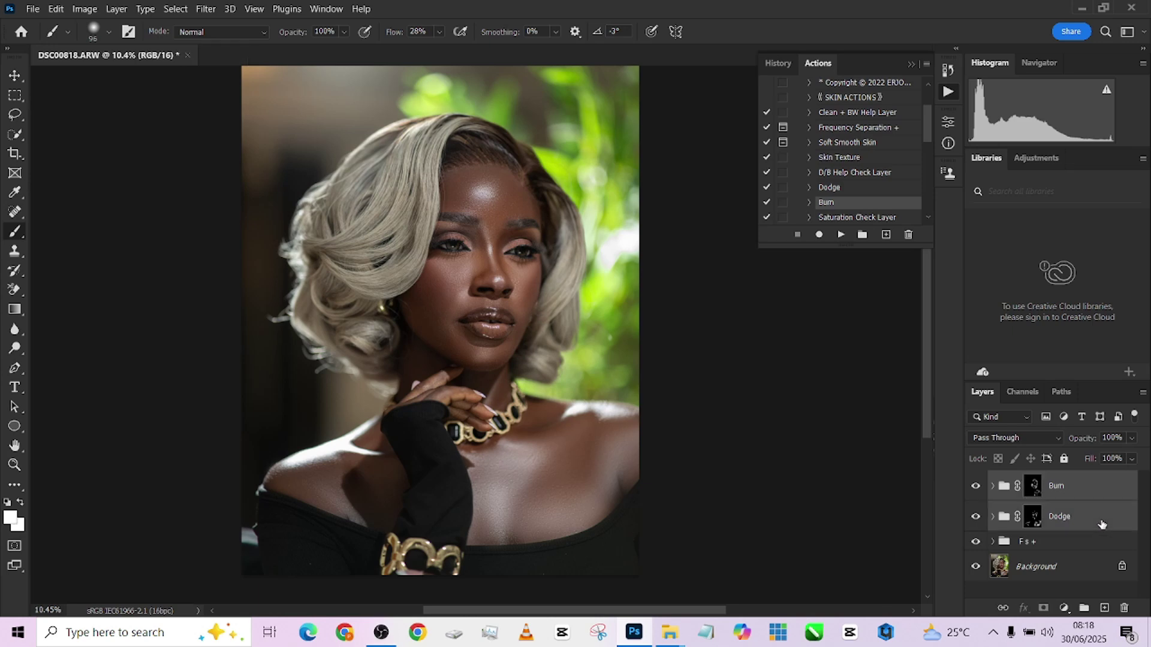
key(ctrl+g)
Toggle the new dodge-and-burn group and the F s + group to compare the portrait before and after retouching
click(975, 480)
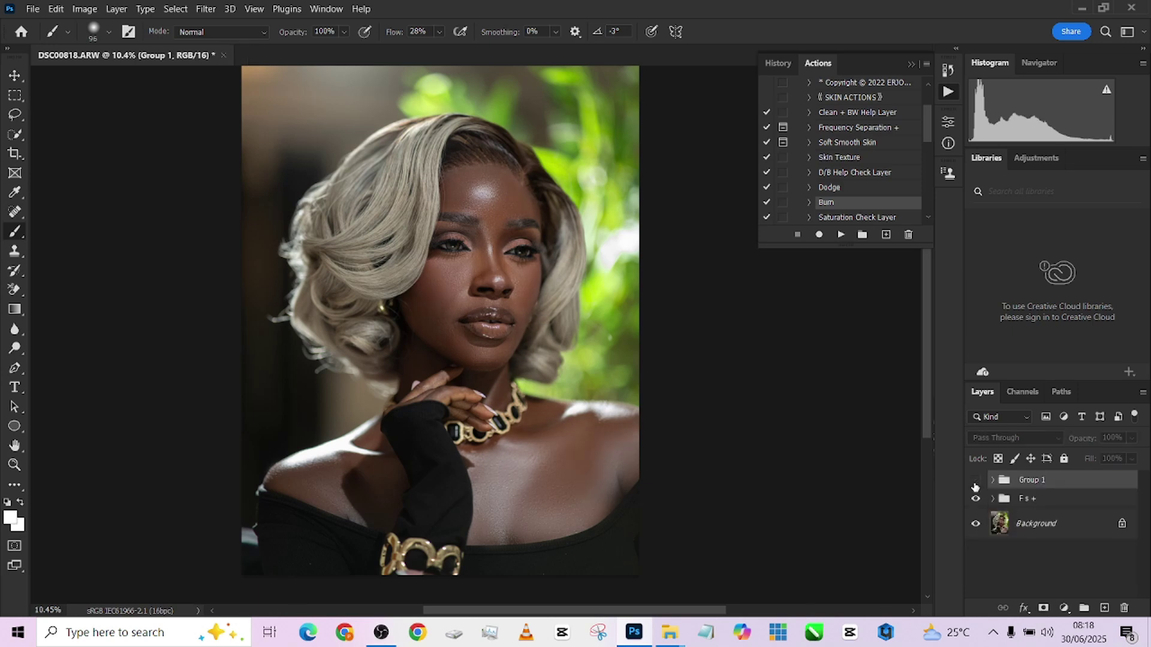
click(975, 480)
click(975, 480)
click(975, 480)
click(976, 480)
click(976, 481)
click(975, 482)
click(975, 482)
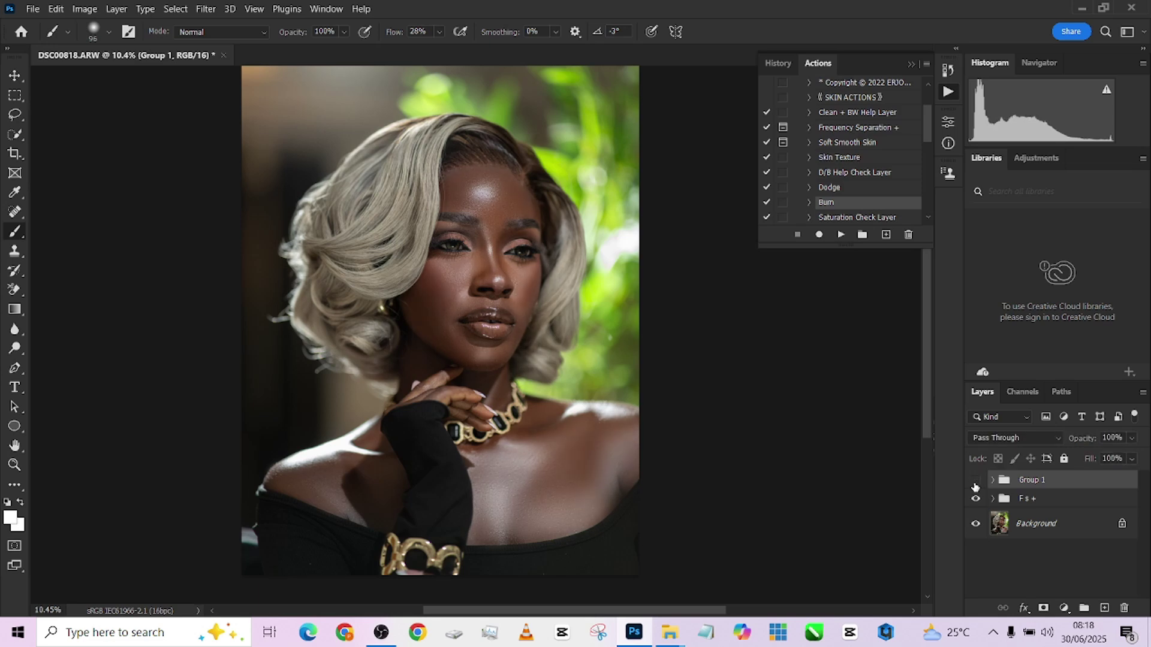
click(975, 481)
click(976, 482)
click(975, 482)
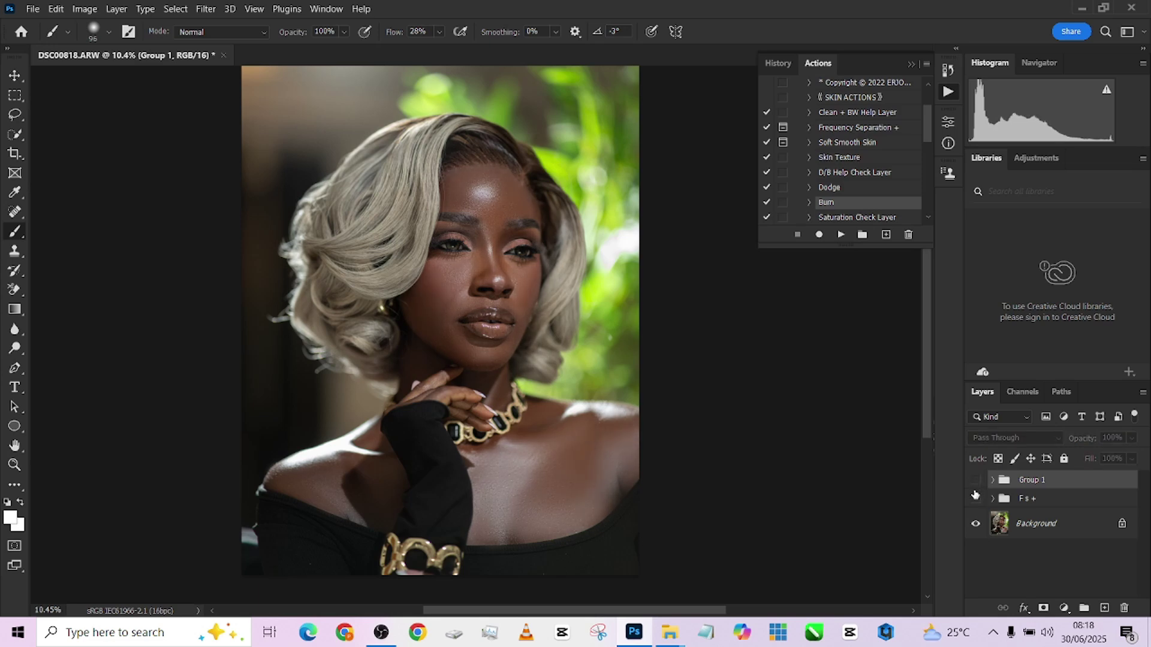
click(975, 487)
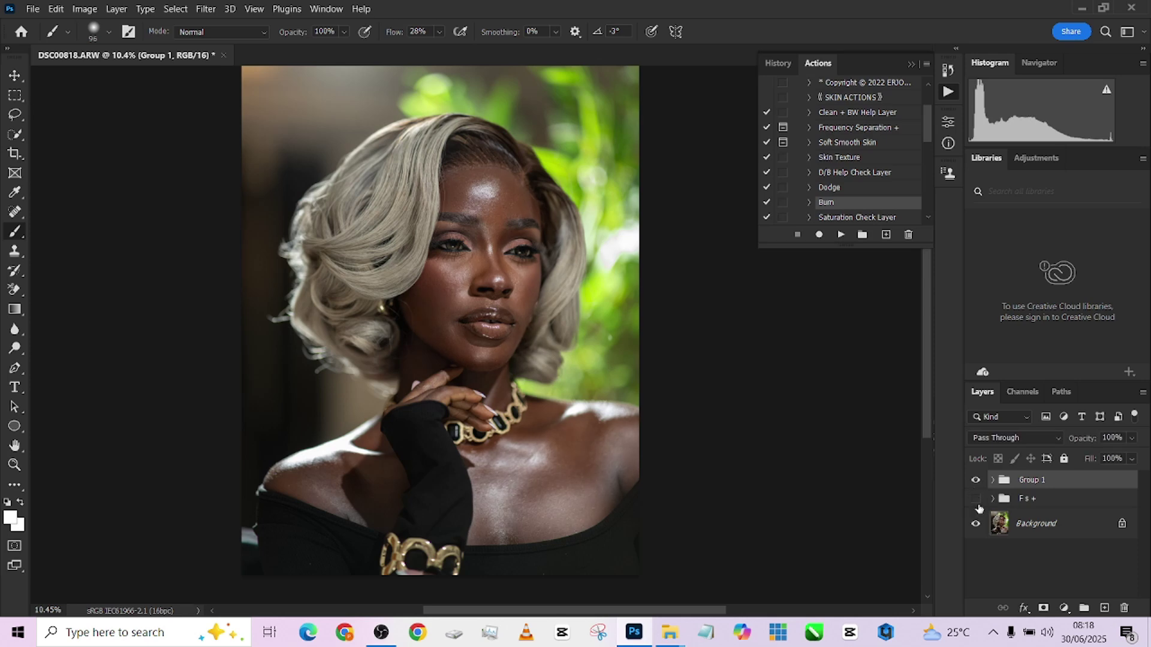
click(976, 501)
scroll(582, 390, down, 1)
scroll(583, 390, up, 1)
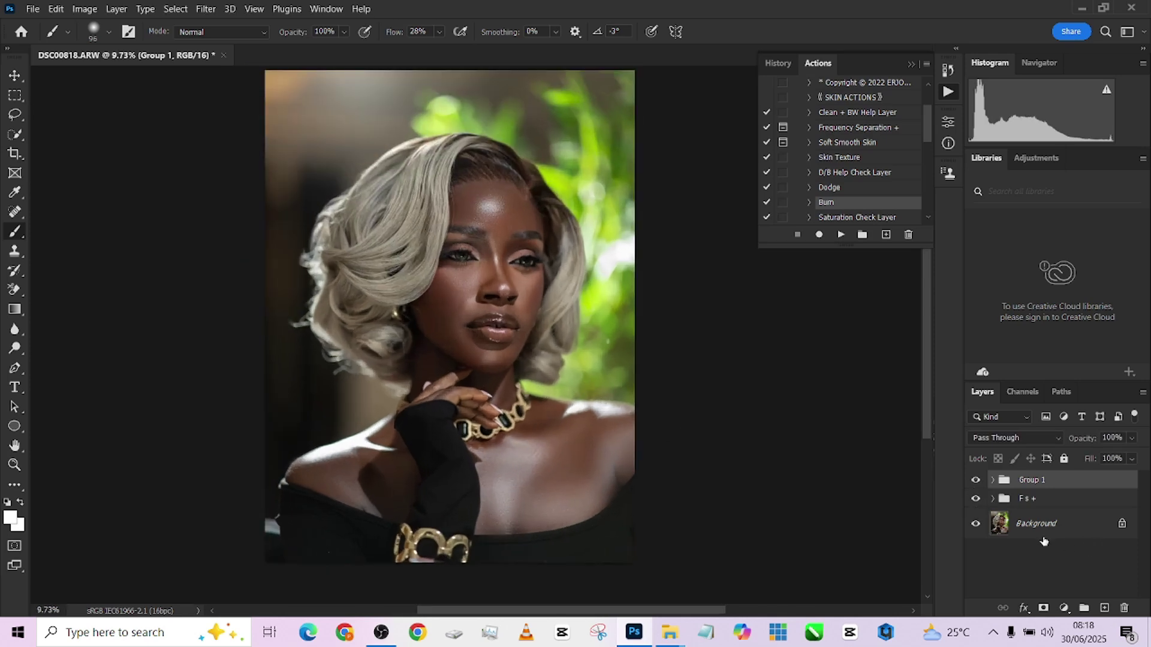
Flatten the dodge-and-burn and F s + groups into the Background layer
right_click(1059, 523)
key(Escape)
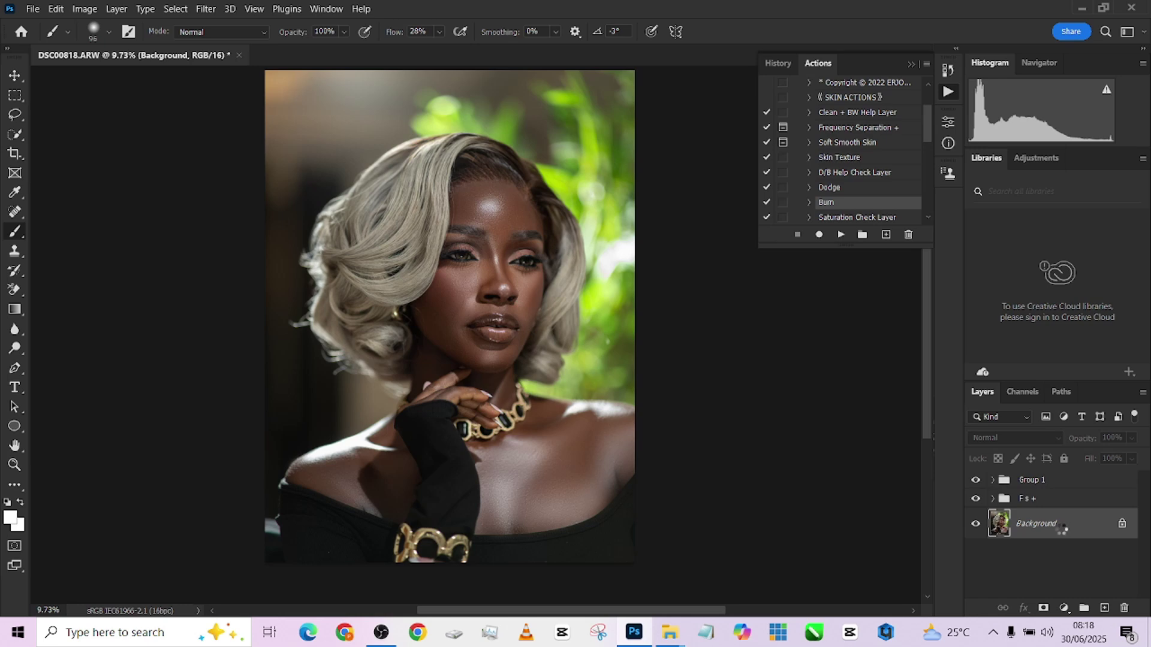
right_click(1061, 530)
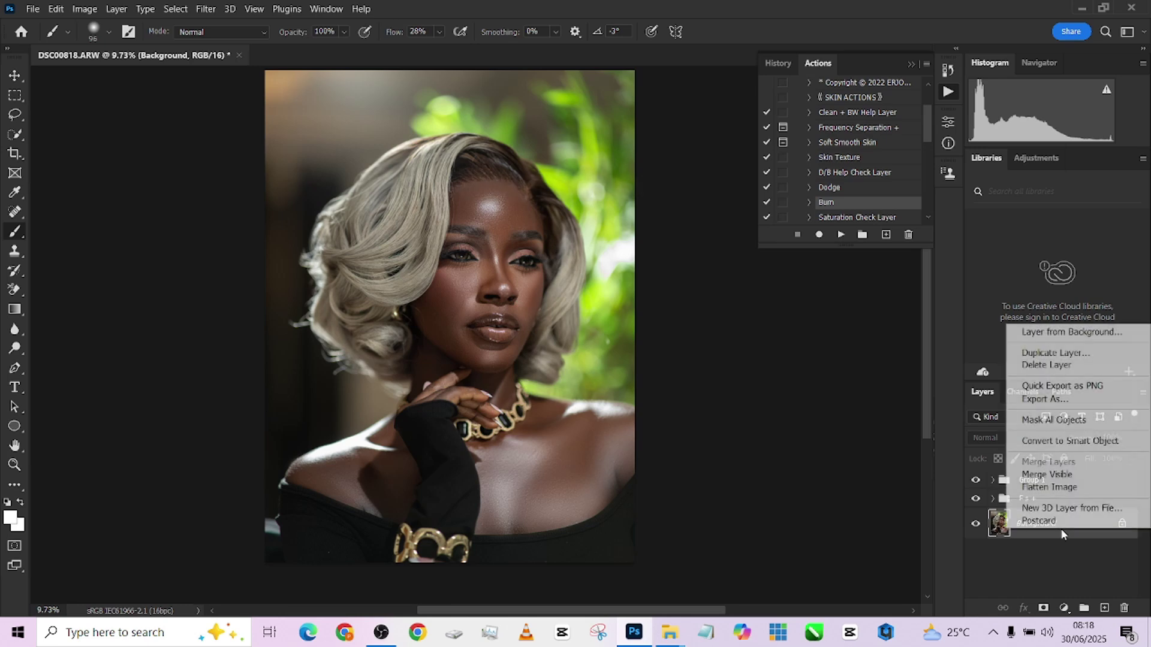
click(1050, 557)
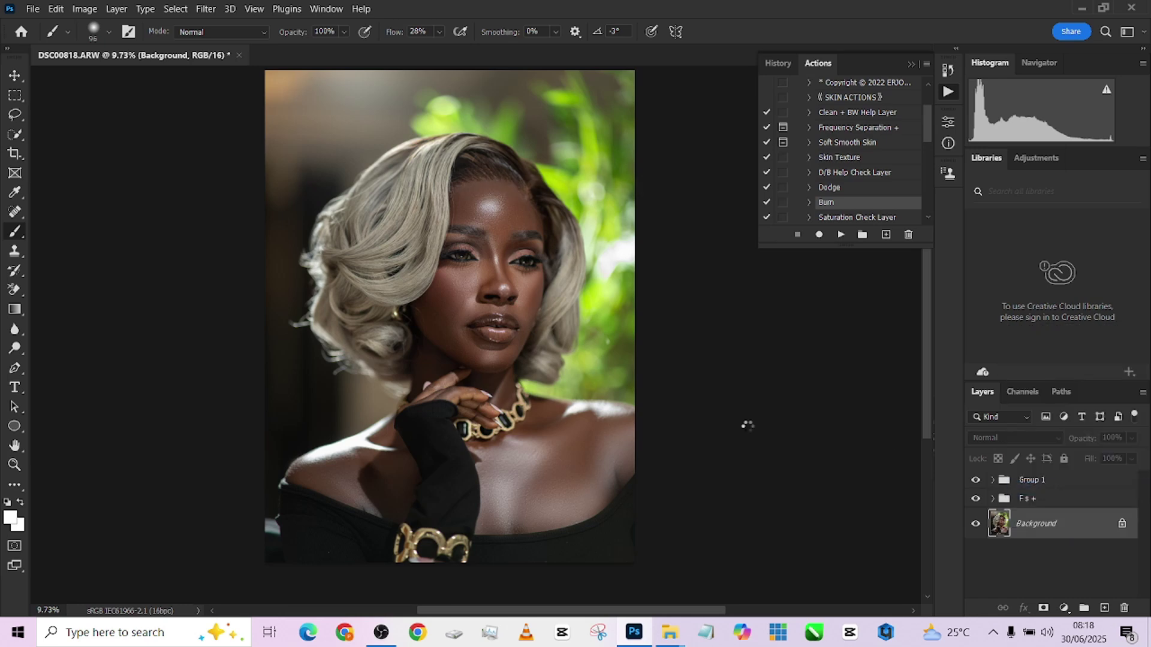
scroll(522, 361, up, 2)
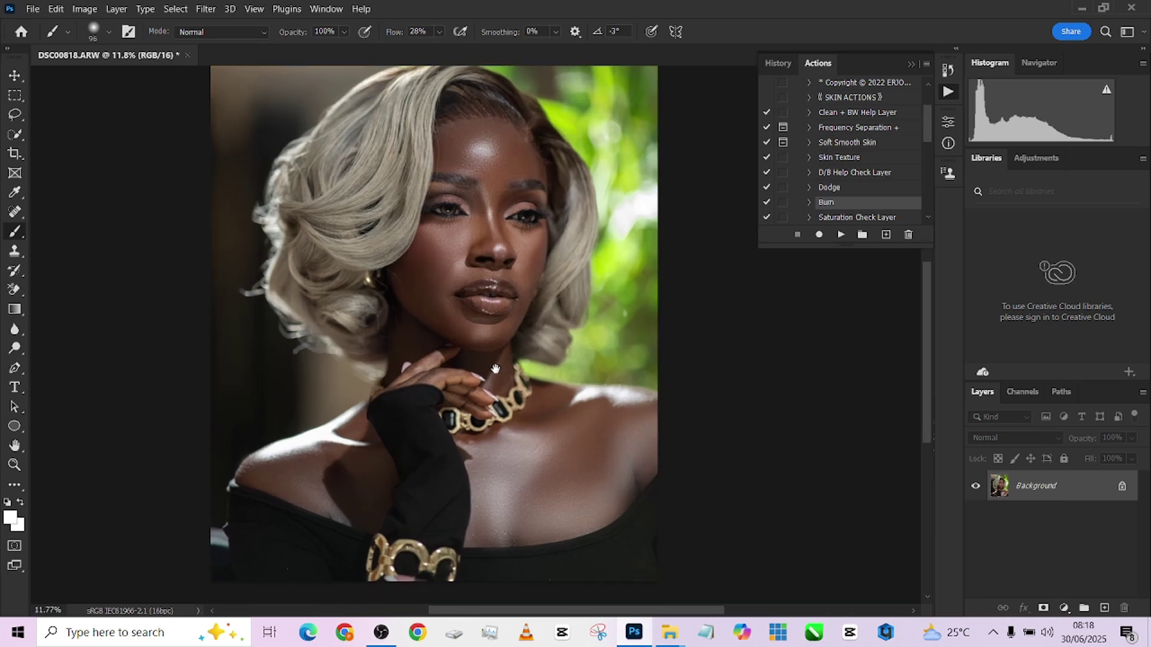
scroll(503, 374, down, 1)
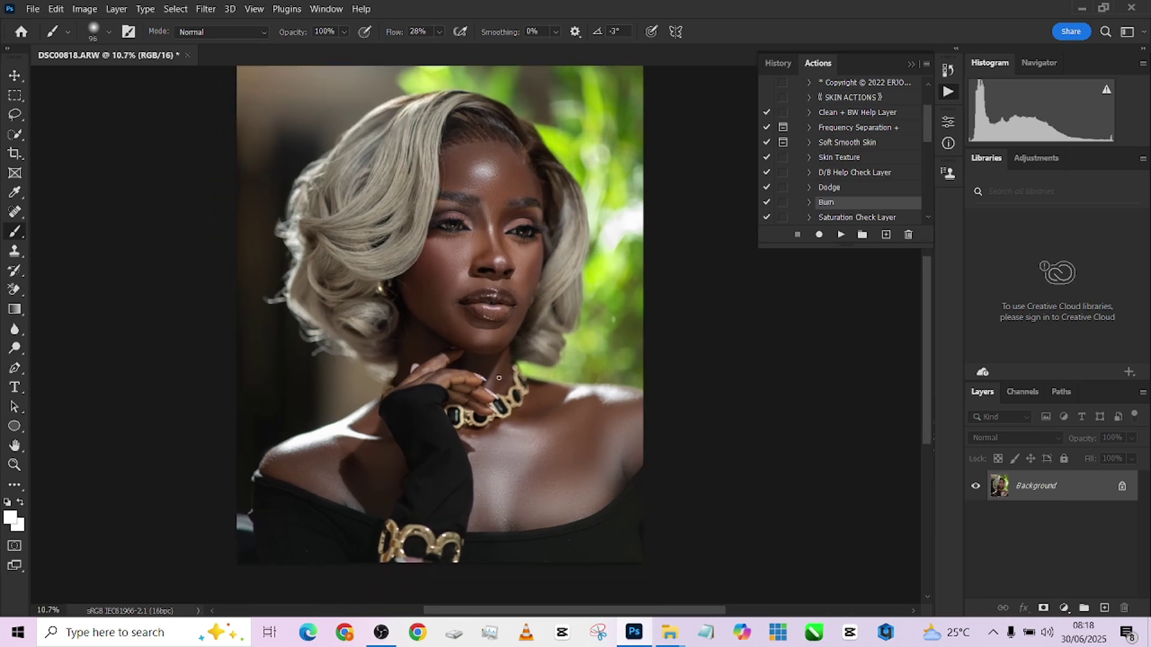
scroll(483, 352, up, 1)
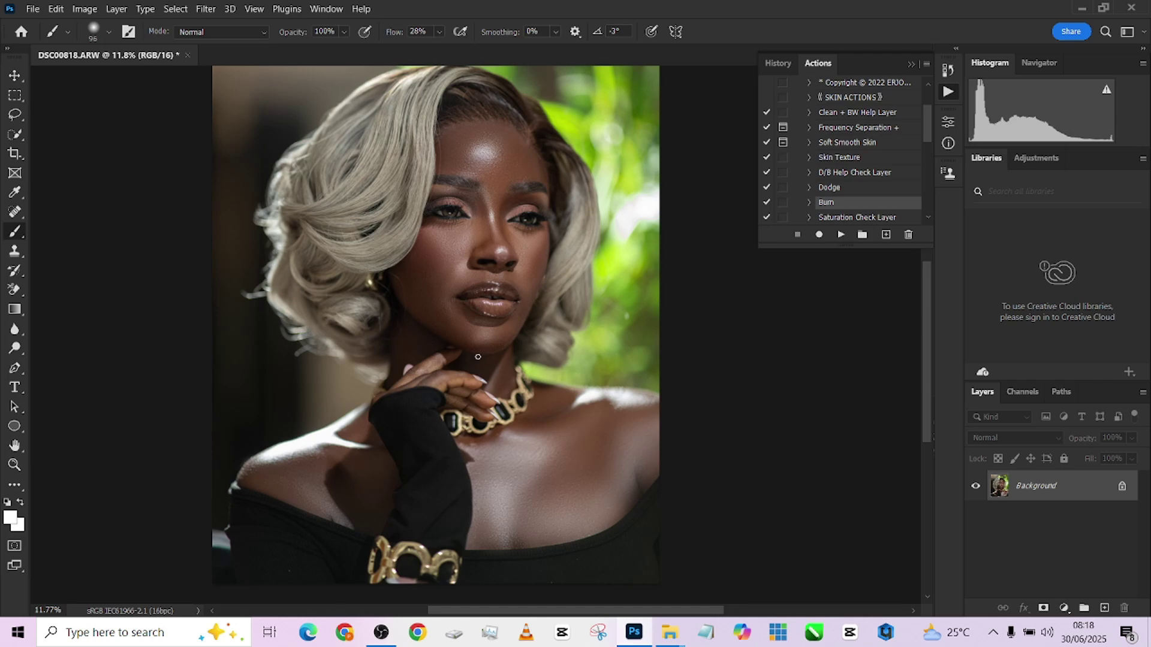
scroll(478, 357, down, 1)
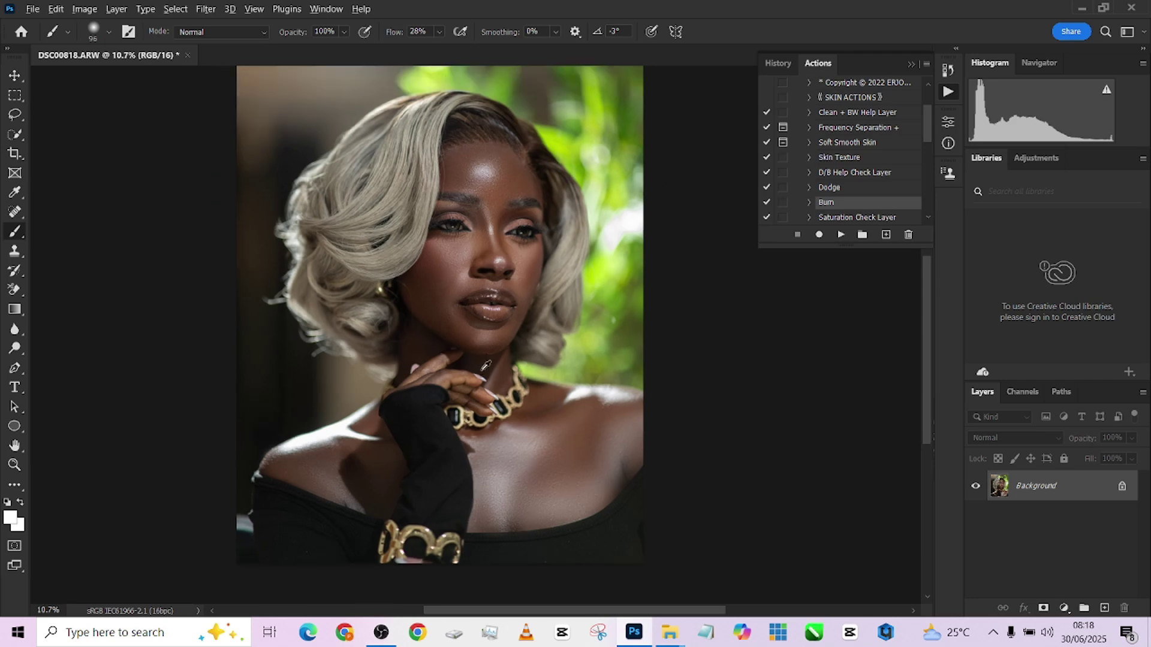
scroll(482, 369, up, 2)
scroll(482, 370, down, 2)
Add a Color Lookup adjustment layer and load the chocolate skin.3DL file as its 3D LUT
click(1064, 608)
click(1072, 529)
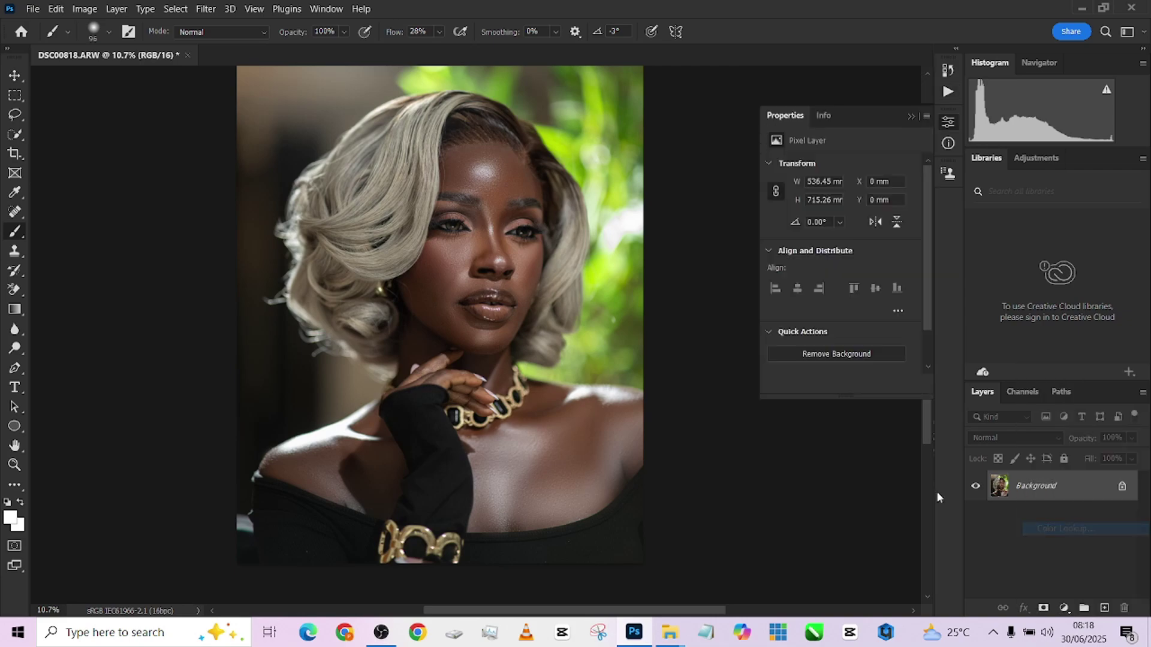
click(848, 147)
click(847, 150)
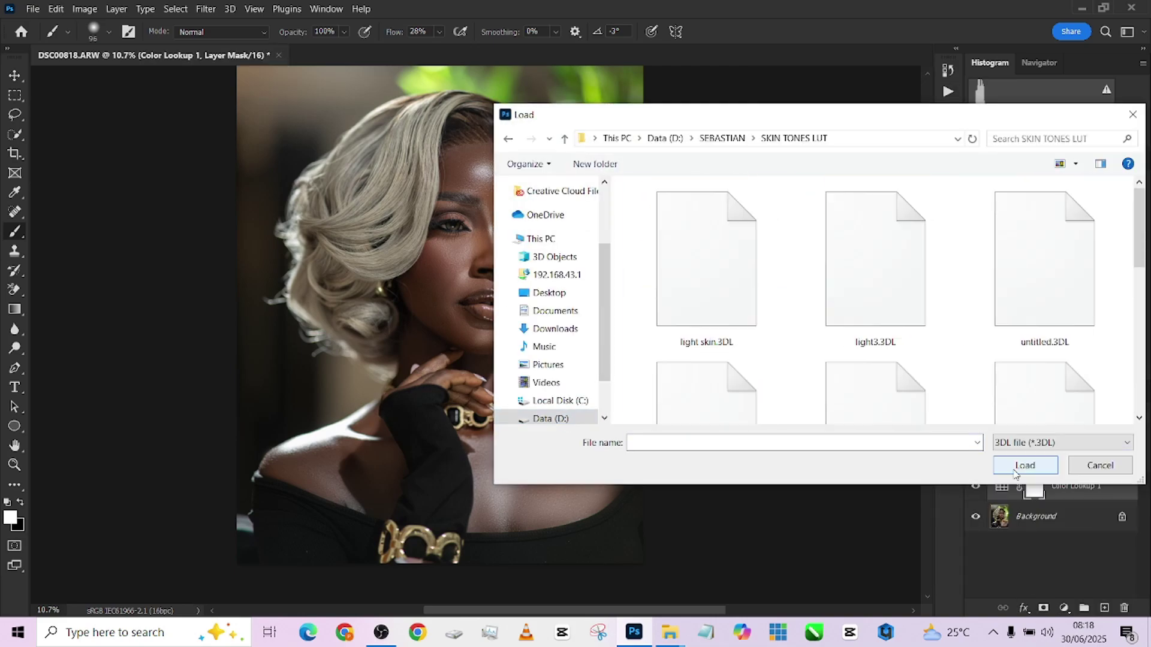
click(1025, 465)
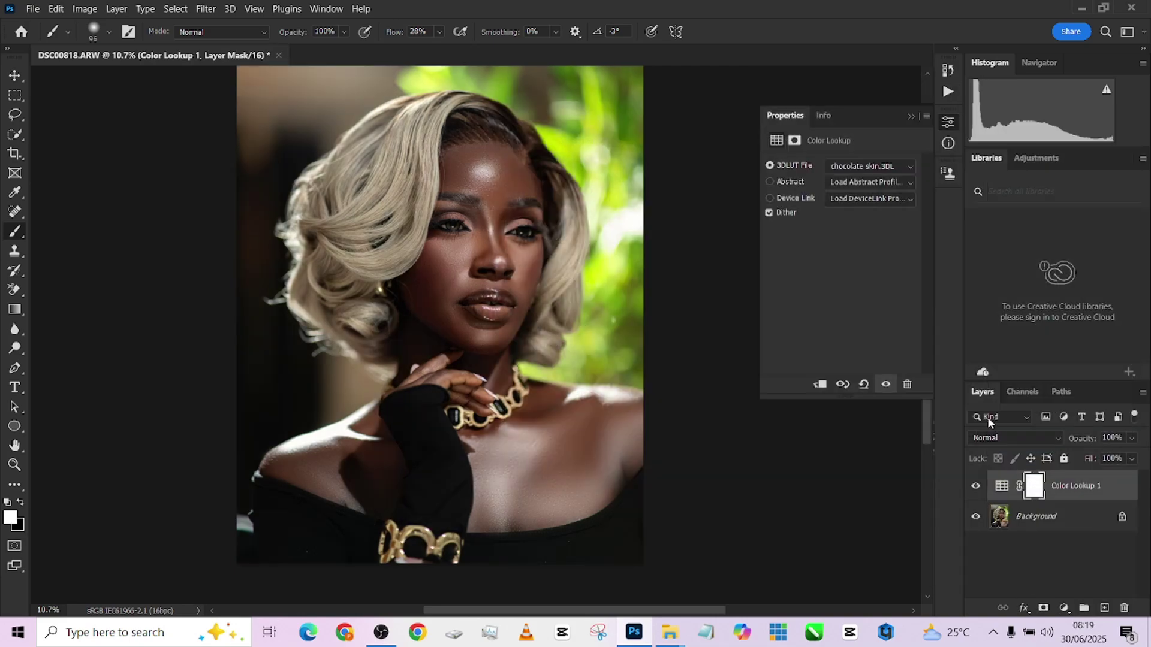
Try the brown skin.3DL LUT on the Color Lookup layer and switch back to chocolate skin.3DL
click(905, 164)
click(1127, 443)
click(1031, 457)
scroll(971, 351, up, 2)
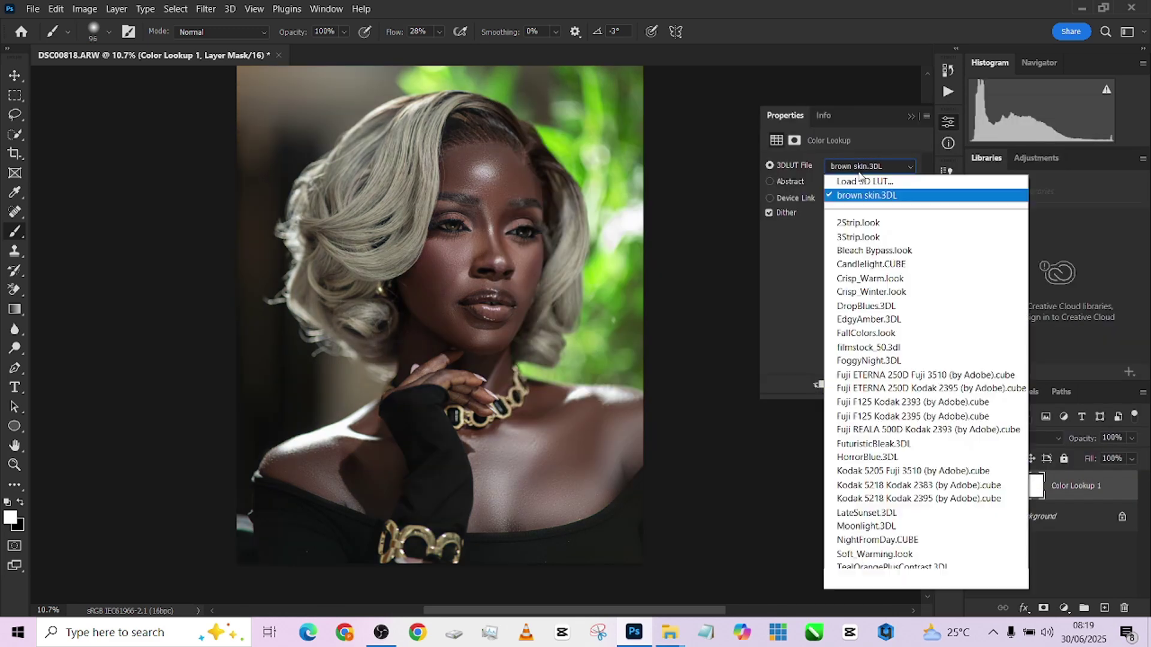
click(869, 180)
scroll(883, 343, down, 3)
click(694, 360)
click(1025, 465)
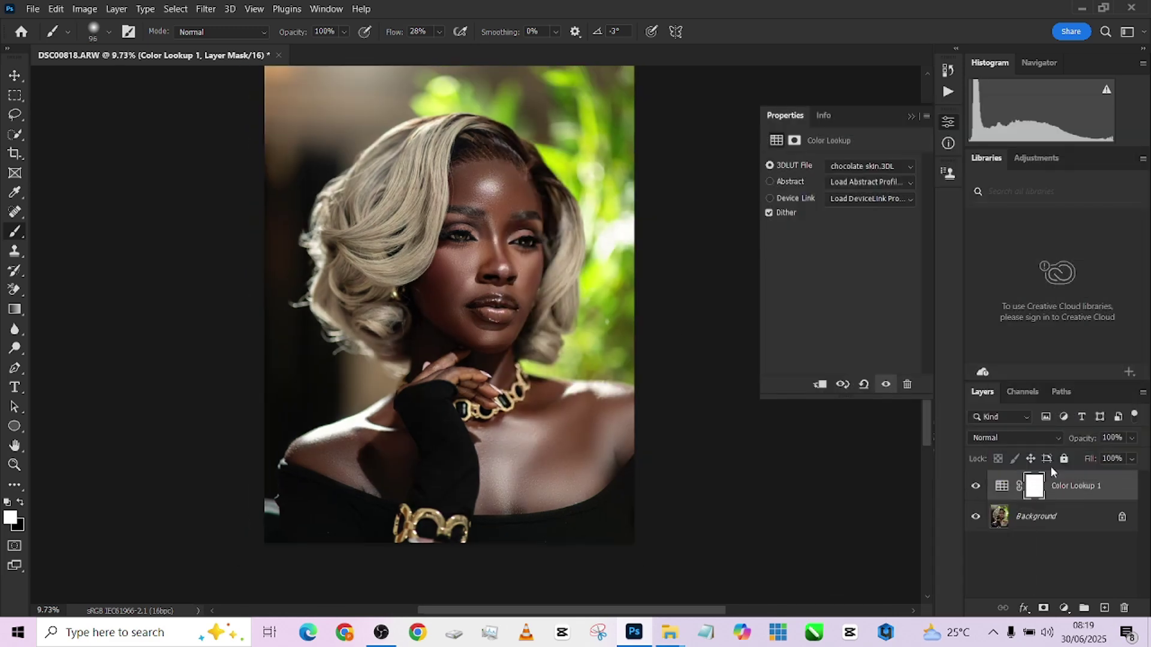
Toggle the Color Lookup layer's visibility to compare the skin tone with and without the LUT
click(975, 486)
click(975, 486)
click(975, 486)
click(976, 486)
Lower the Color Lookup layer's opacity to 57%
scroll(538, 305, up, 2)
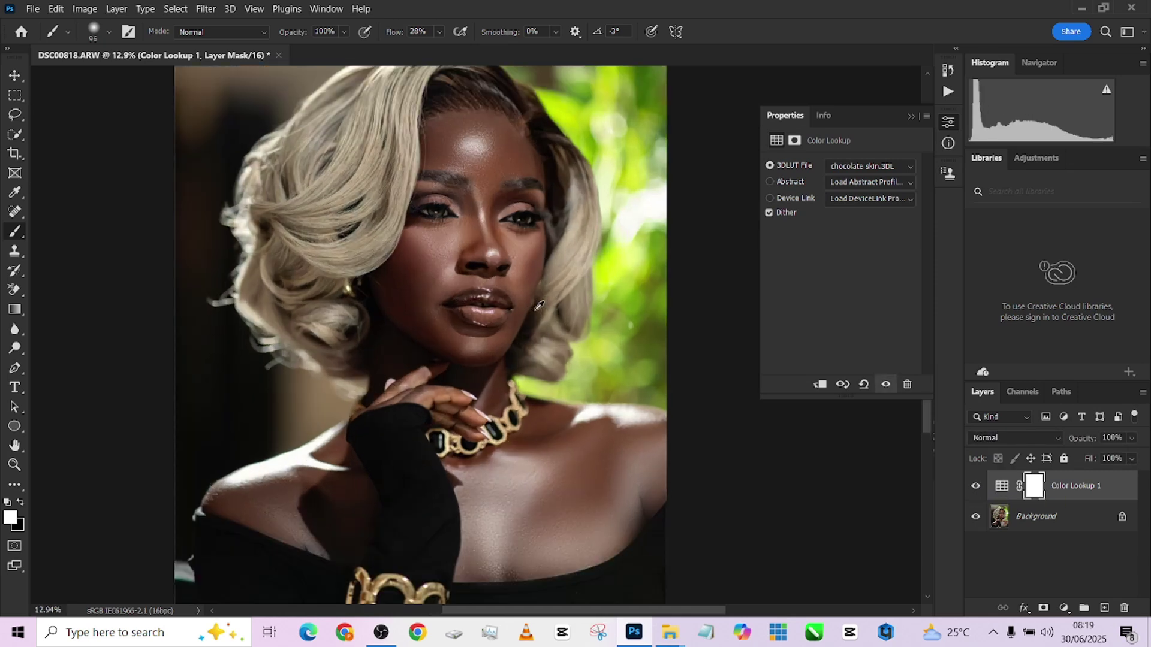
scroll(539, 305, up, 1)
scroll(538, 322, down, 2)
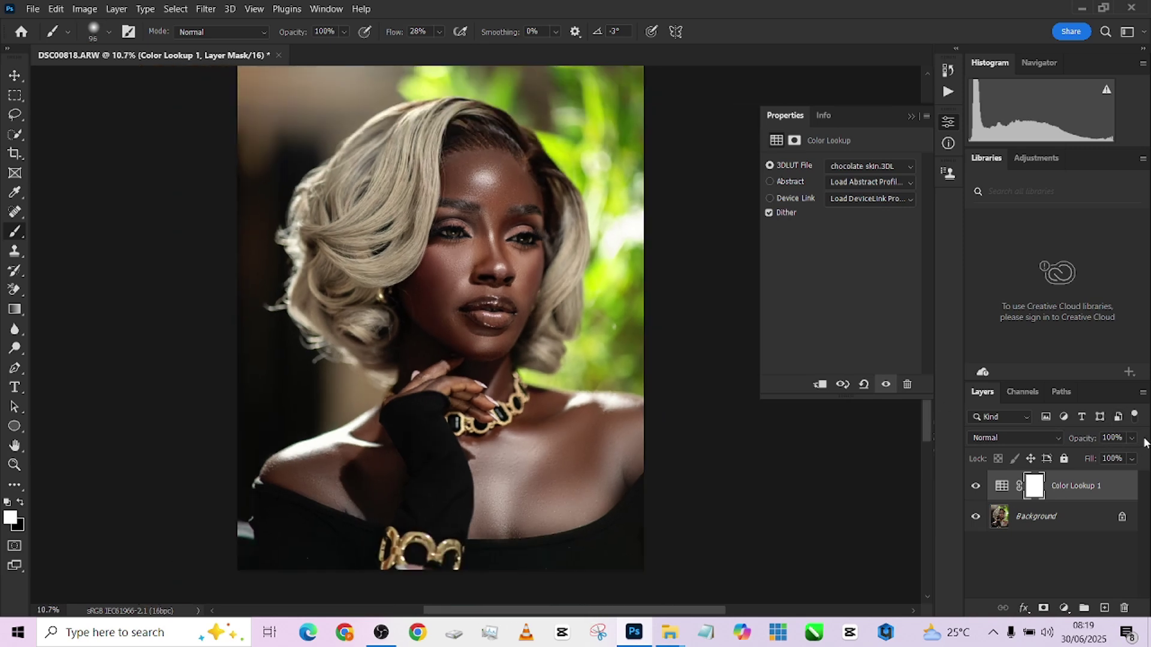
click(1132, 439)
drag(1139, 455, 1109, 459)
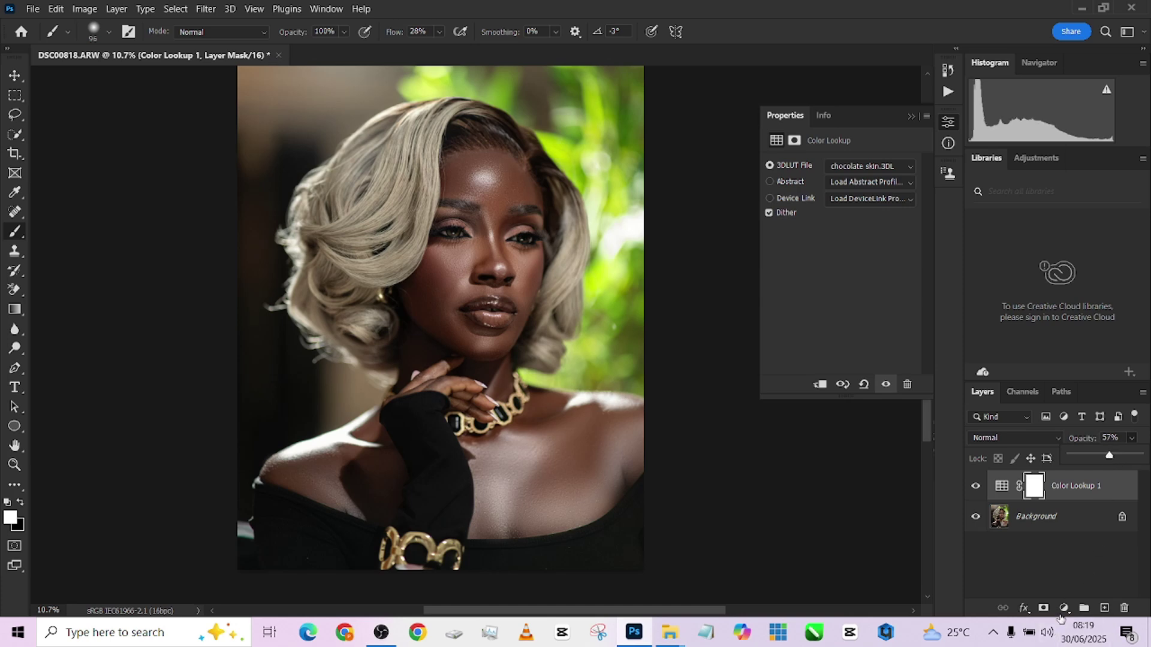
Add a Curves adjustment layer and lift the shadows sampled from the neck, mapping input 20 to output 26
click(1064, 608)
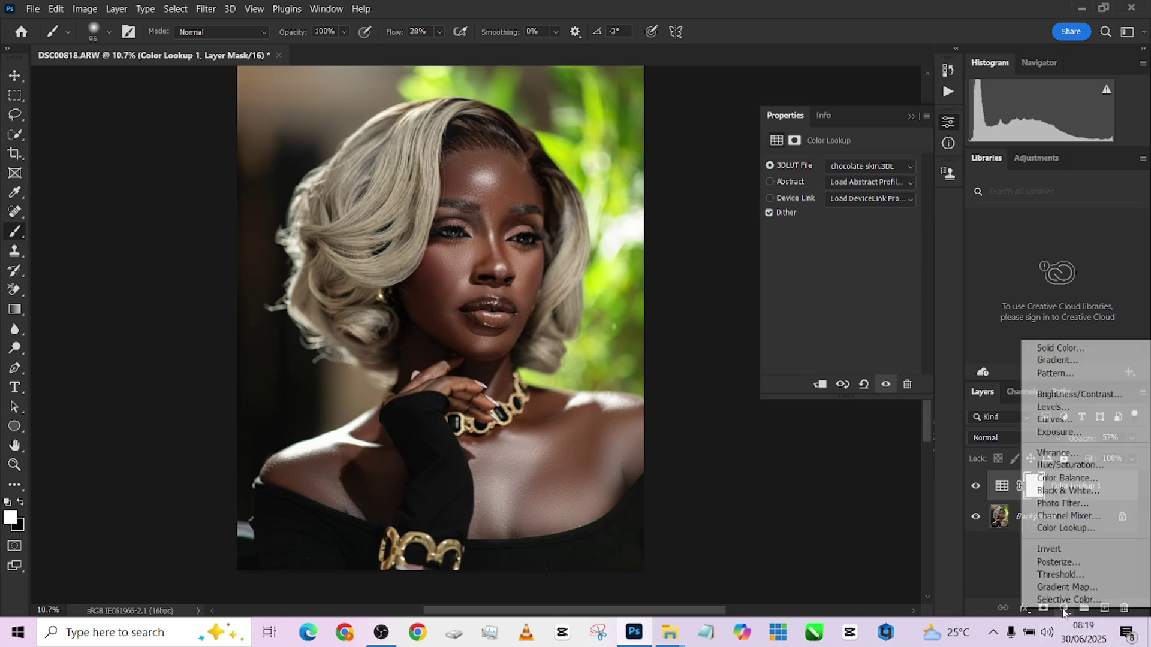
click(1054, 420)
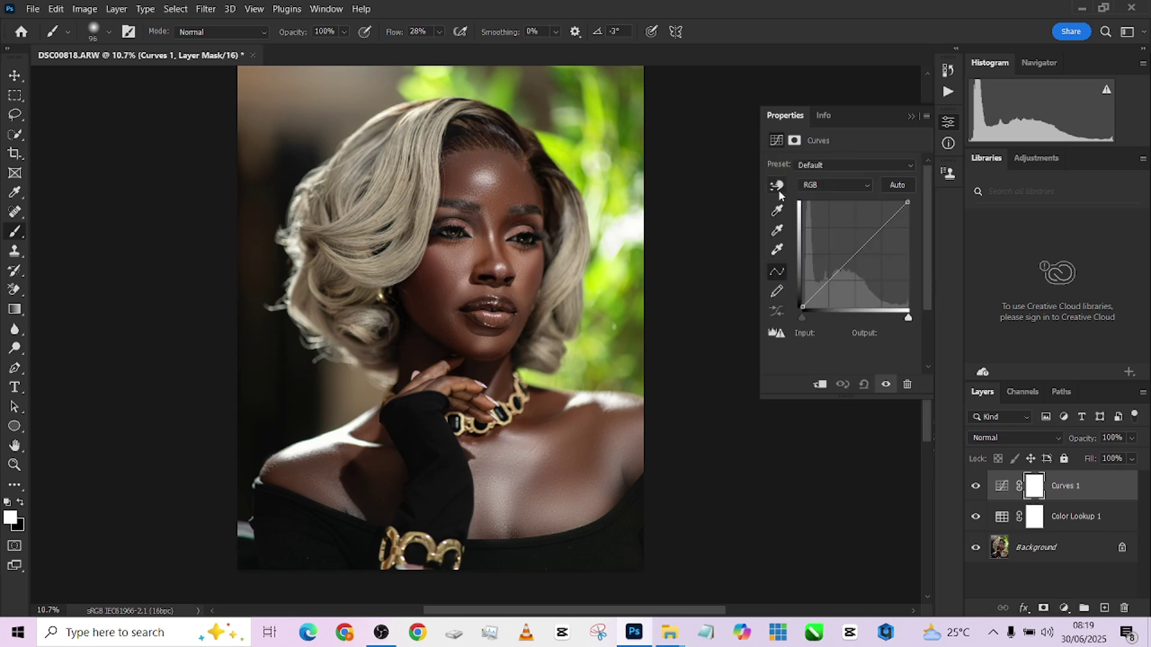
click(777, 186)
click(425, 353)
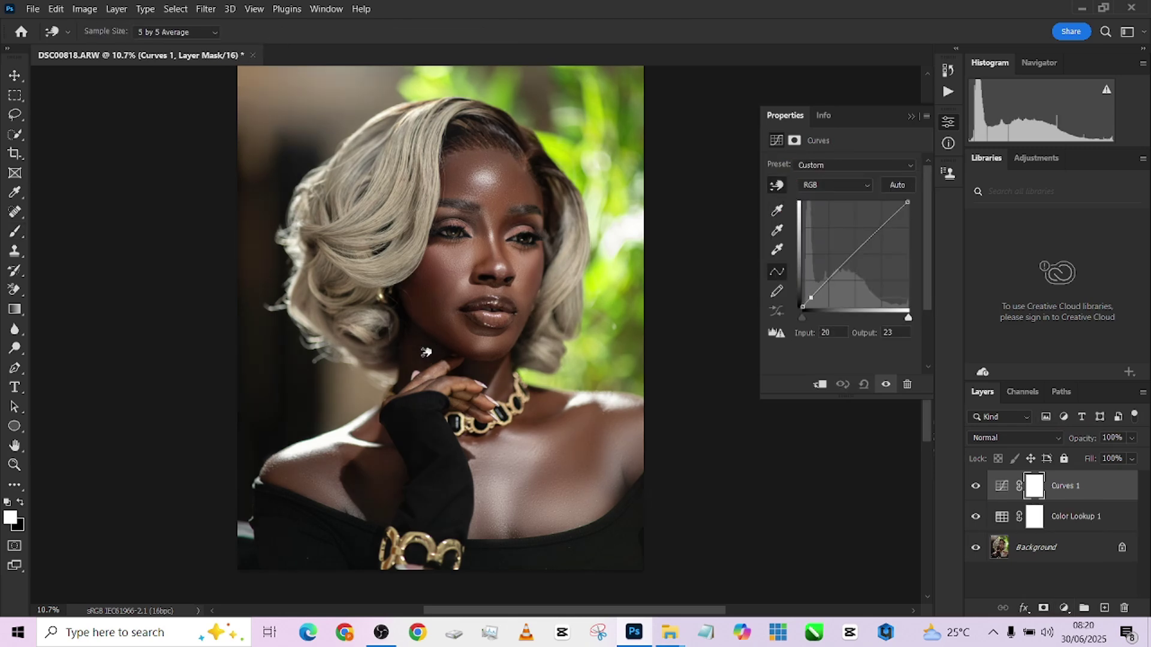
drag(426, 352, 425, 350)
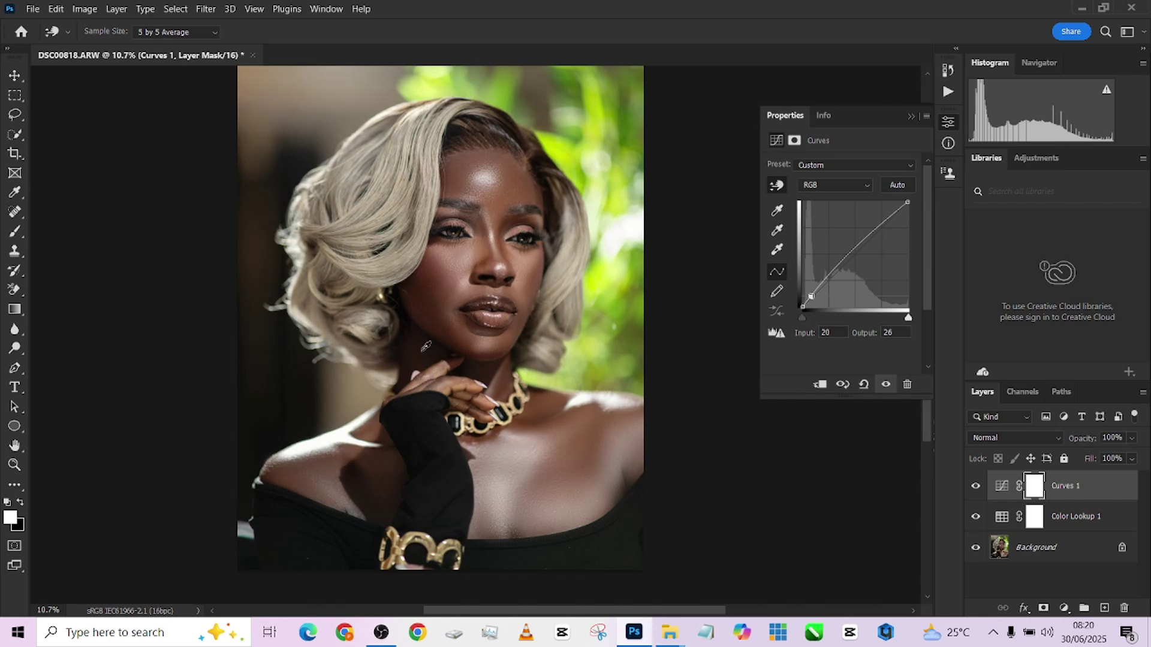
Invert the Curves mask, paint the brightening in around the face and neck with a 1442 px brush, and reduce the layer's opacity
key(ctrl+i)
key(b)
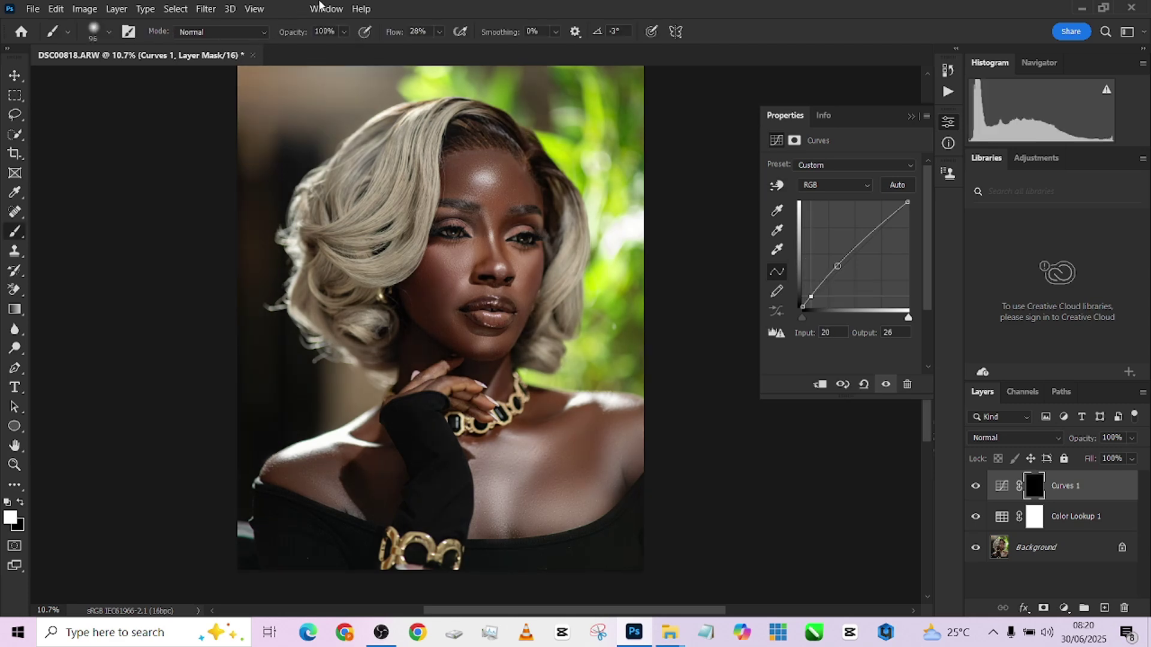
mouse_move(378, 371)
alt+mouse_down()
mouse_move(426, 353)
mouse_move(411, 329)
mouse_move(426, 342)
mouse_move(414, 345)
alt+mouse_up()
click(1131, 441)
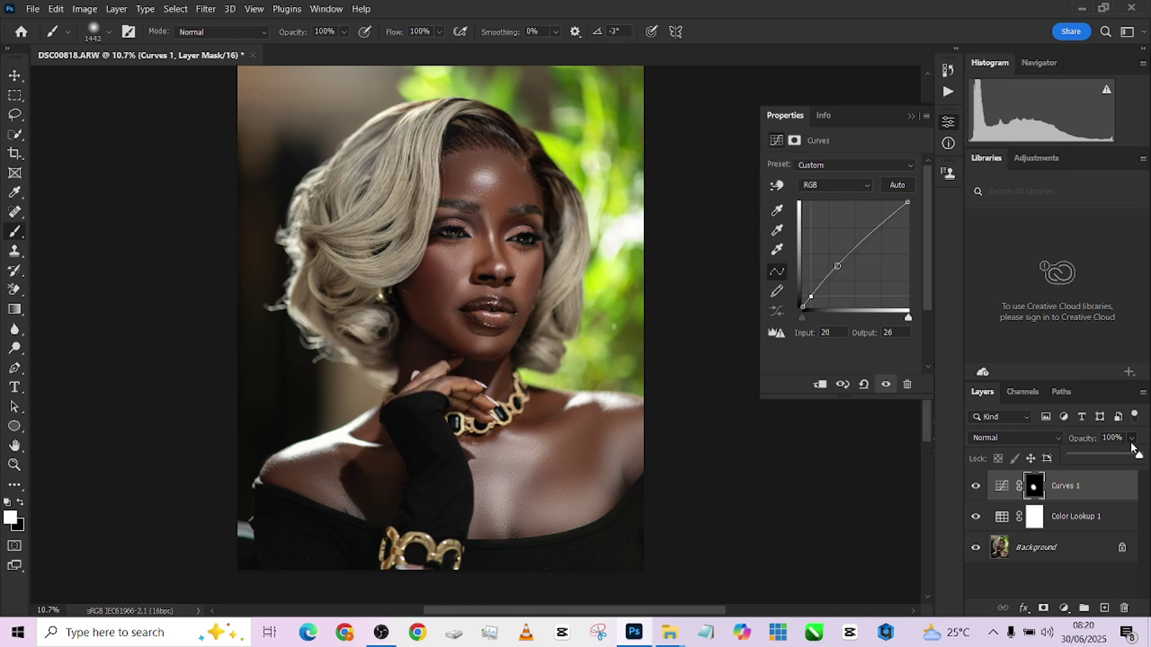
drag(1130, 457, 1118, 457)
Flatten the Curves and Color Lookup adjustments into the Background layer
right_click(1052, 553)
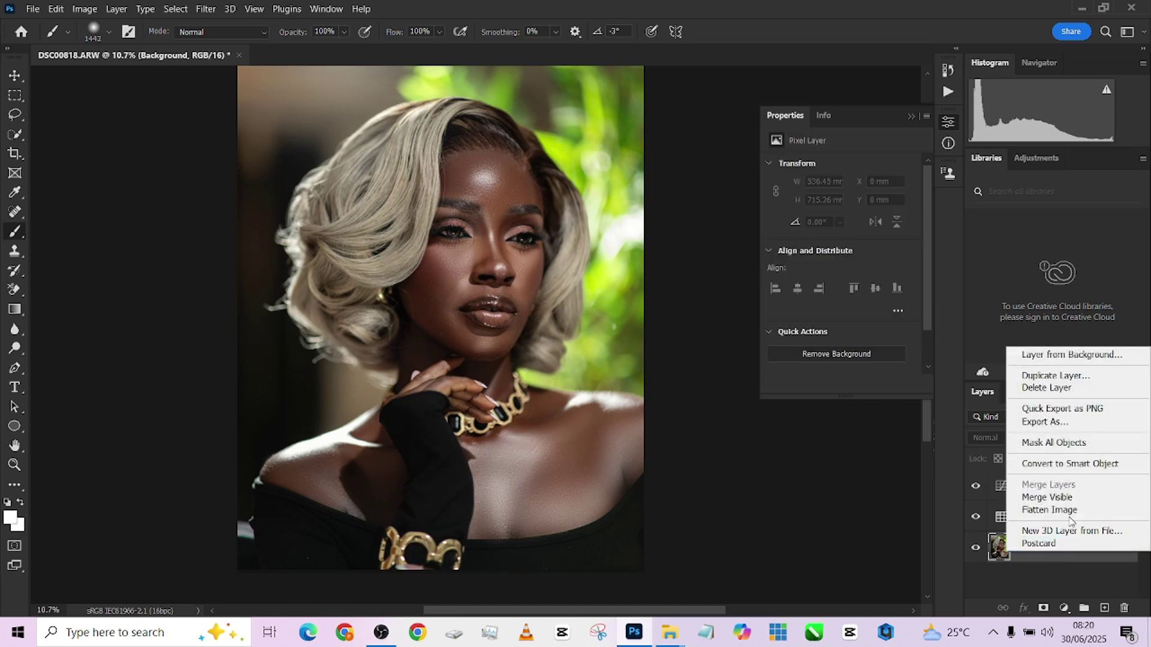
click(1069, 512)
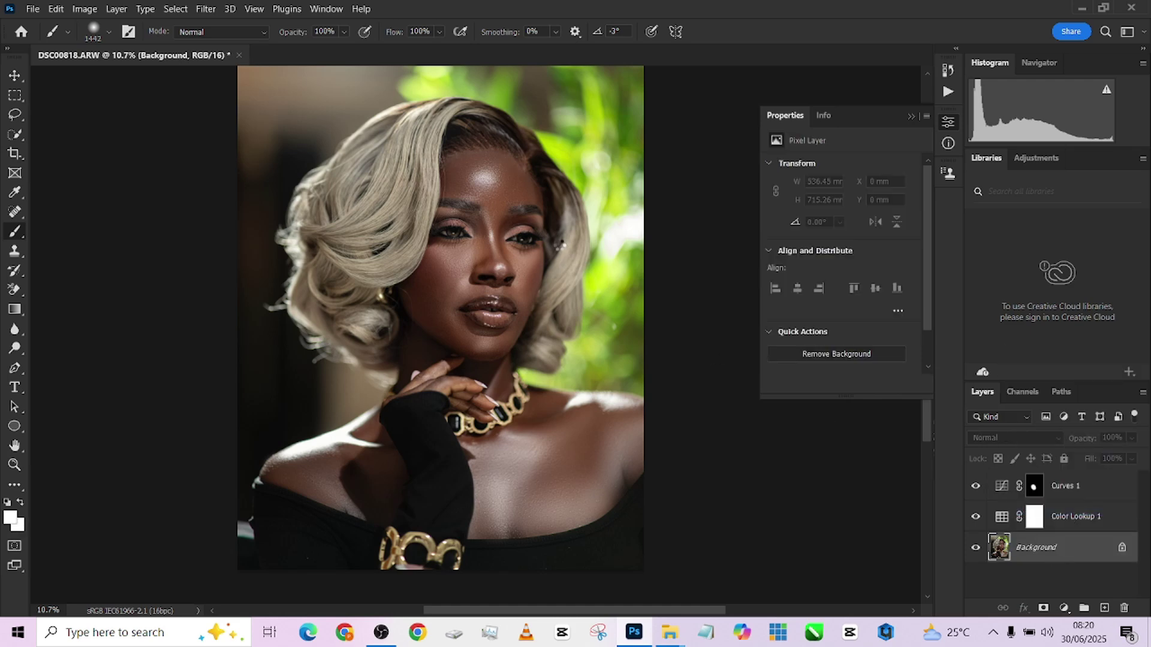
scroll(571, 288, down, 1)
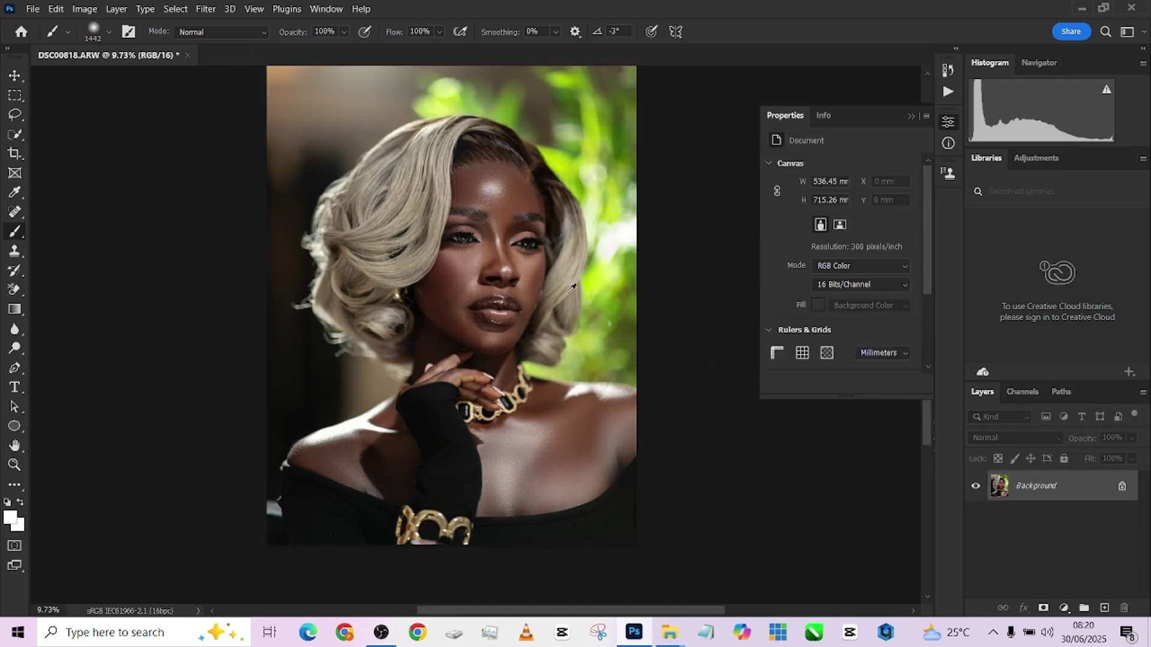
Open the Camera Raw Filter and warm the portrait by setting Temperature to +5
click(214, 9)
click(231, 111)
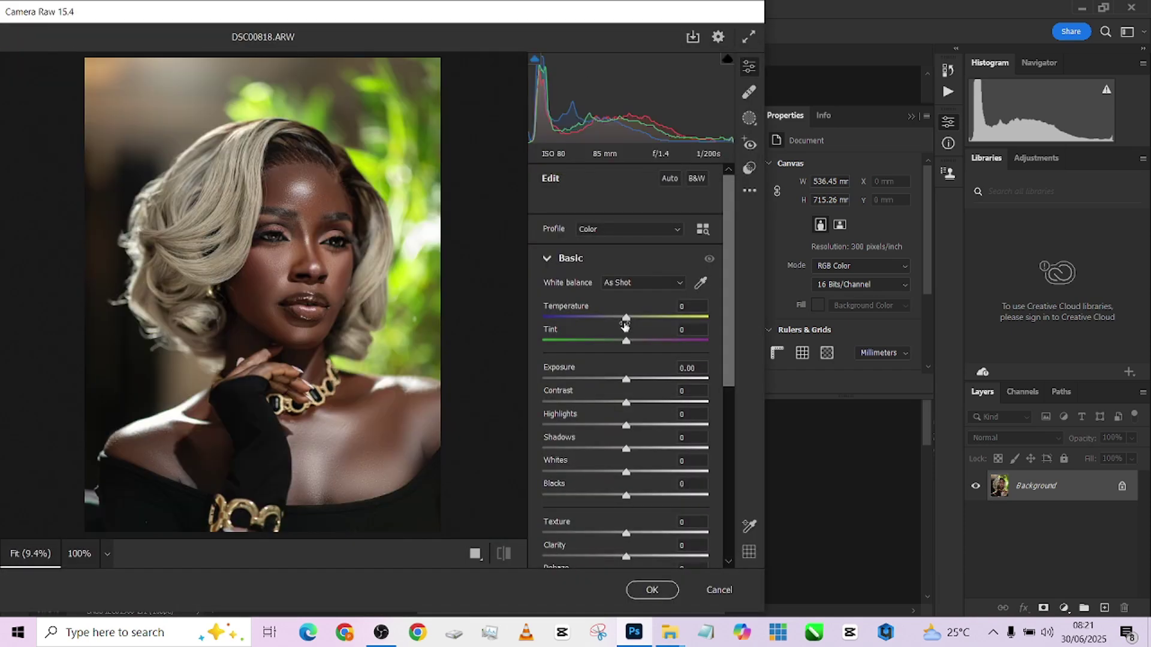
drag(626, 323, 631, 324)
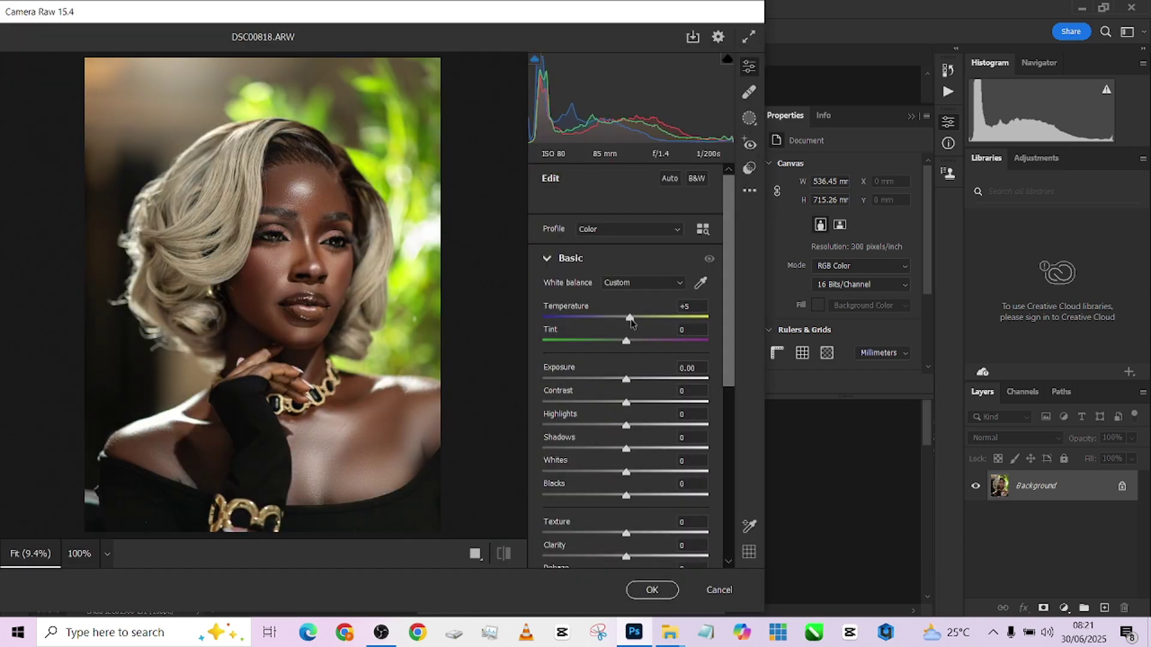
In the Color Mixer, set Greens saturation to +55, Greens hue to +20 and Yellows hue to -37
scroll(624, 420, down, 5)
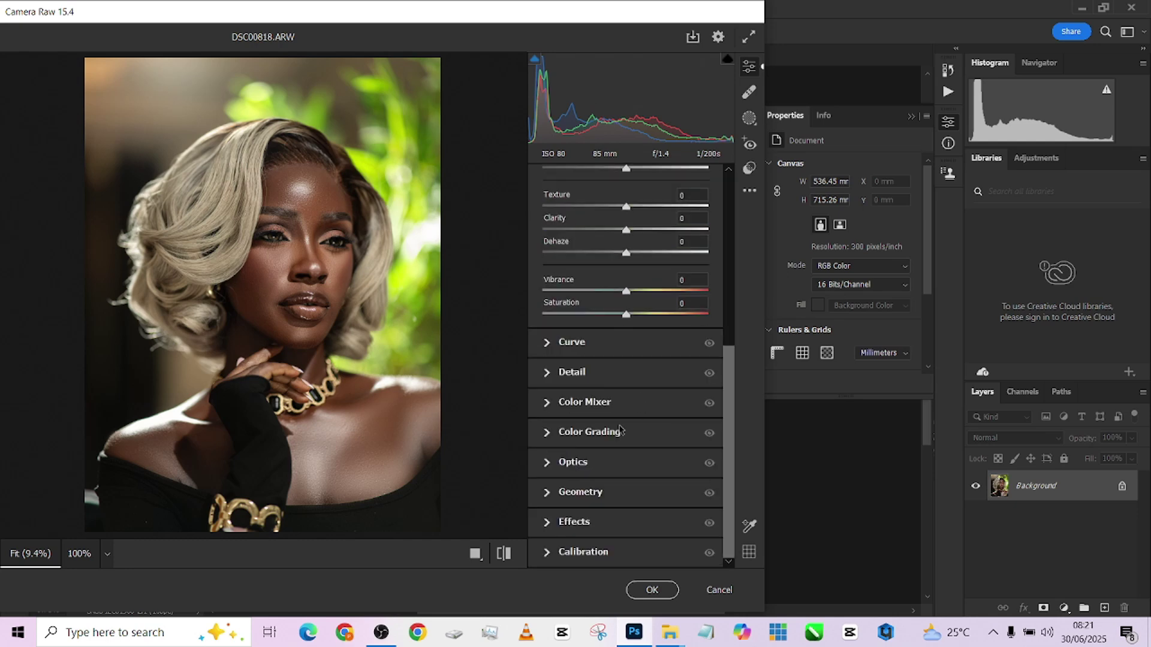
click(560, 402)
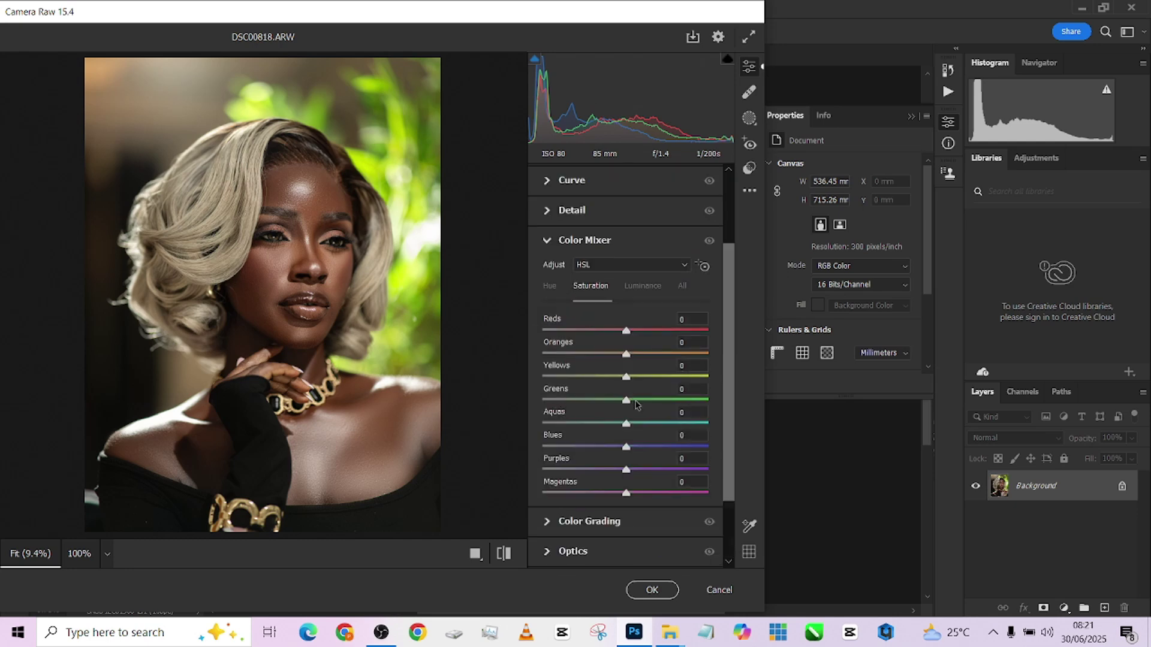
drag(633, 399, 672, 409)
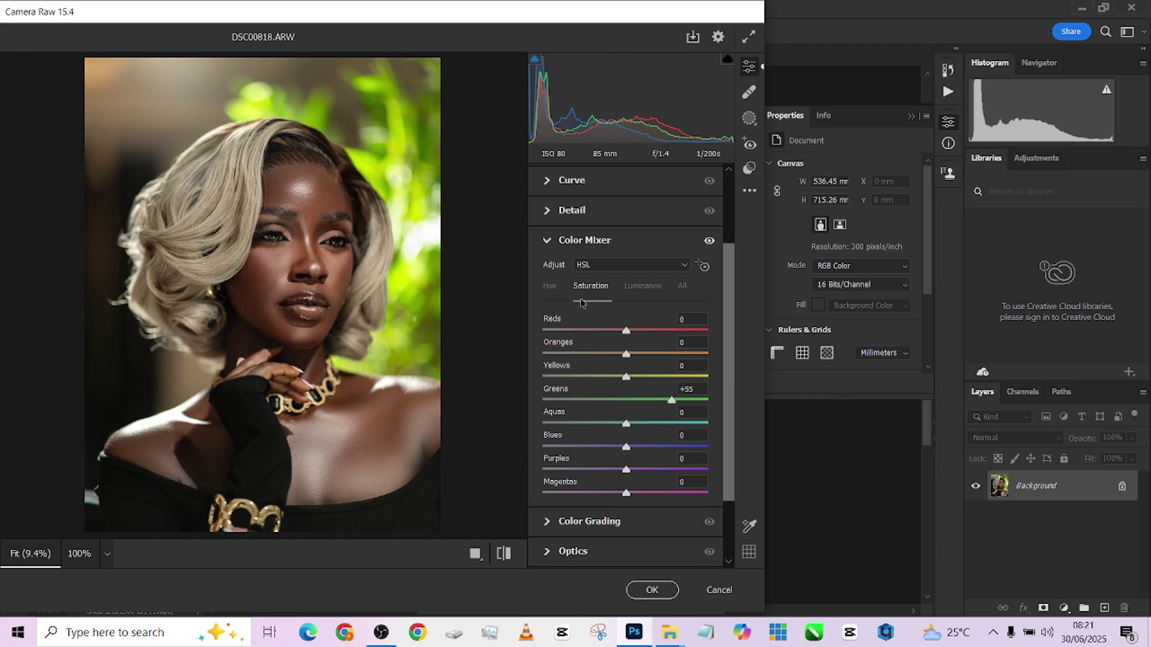
click(552, 288)
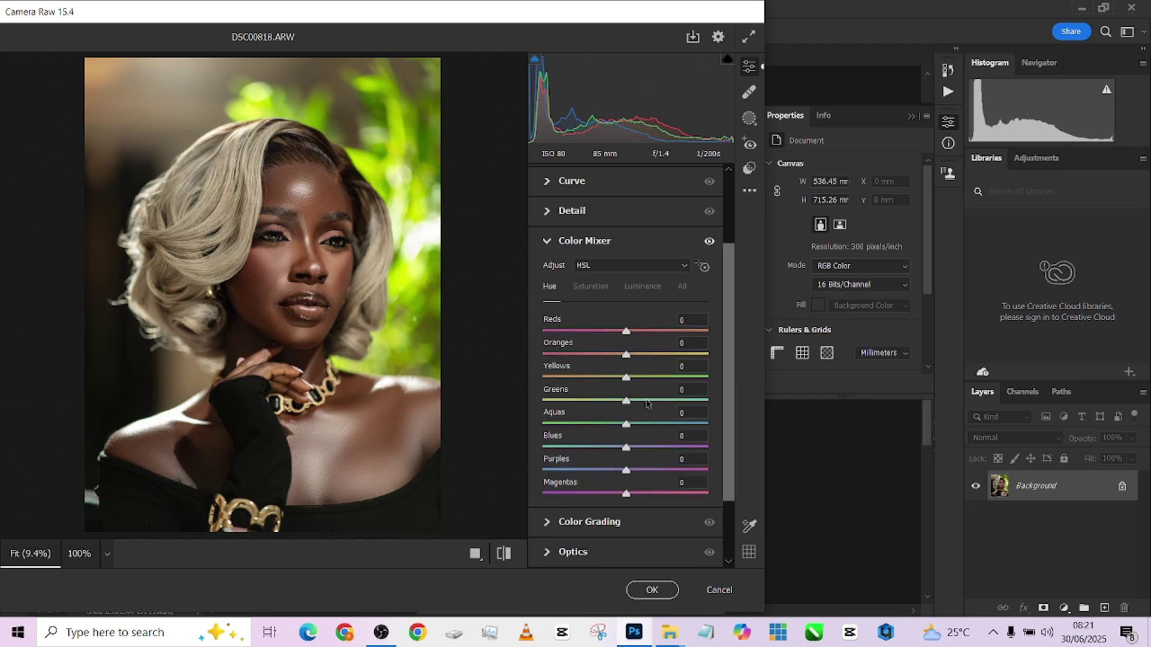
drag(653, 405, 595, 379)
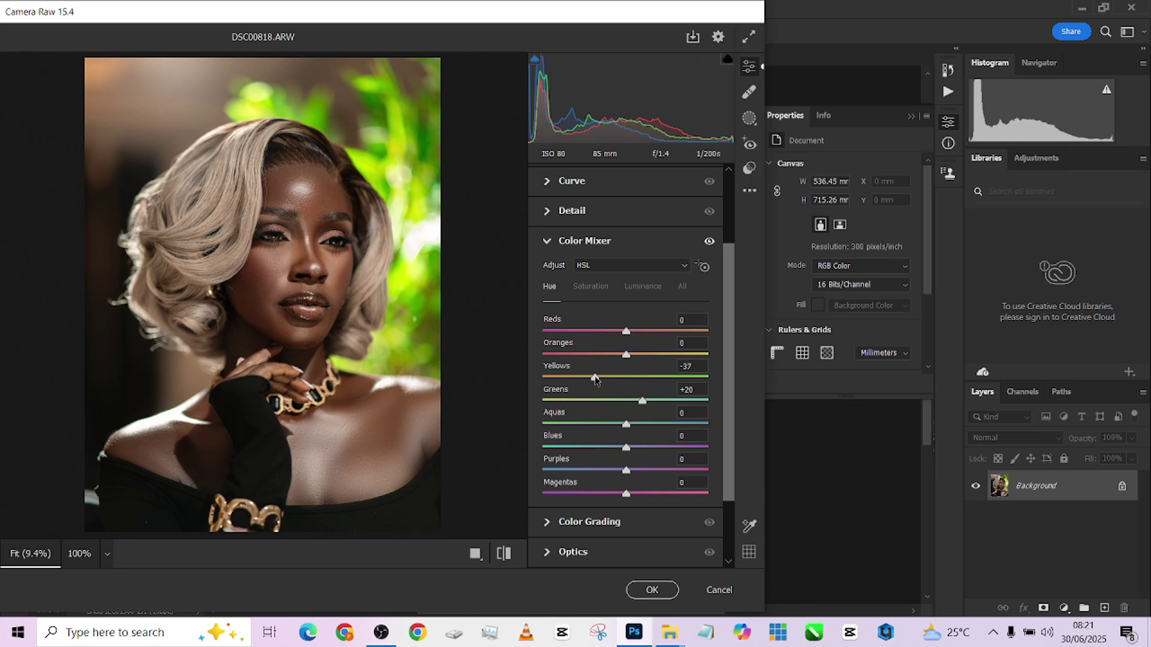
Set Vibrance to +10 and Highlights to +5, and apply the Camera Raw adjustments
scroll(585, 270, up, 2)
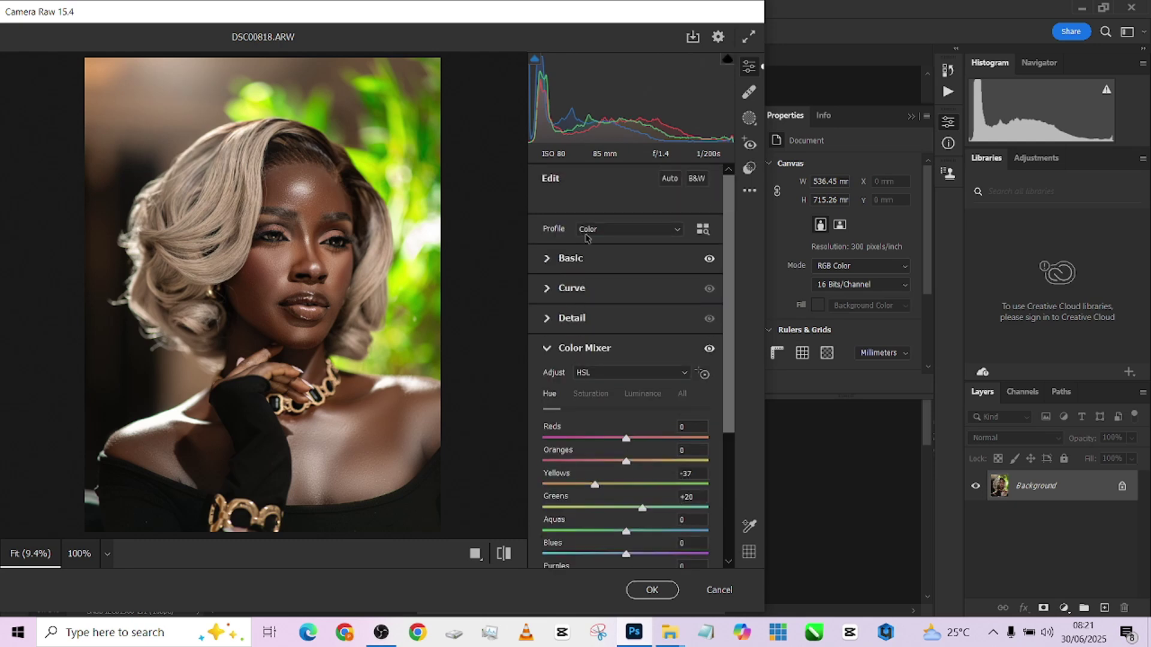
click(584, 259)
drag(627, 538, 634, 540)
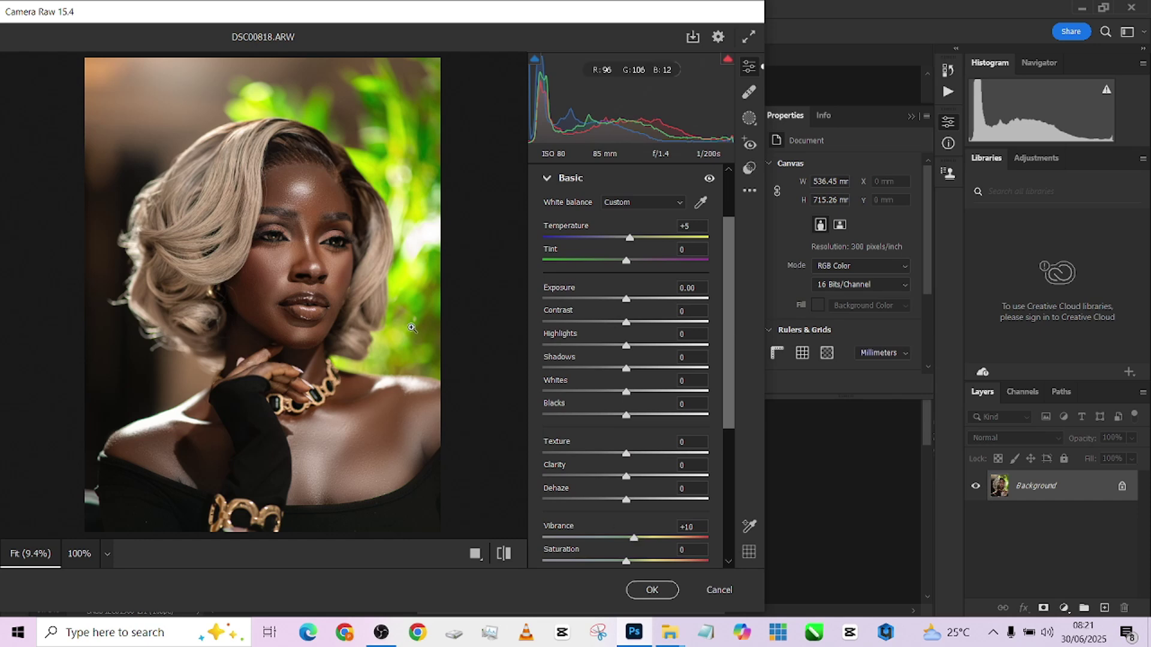
drag(627, 346, 632, 345)
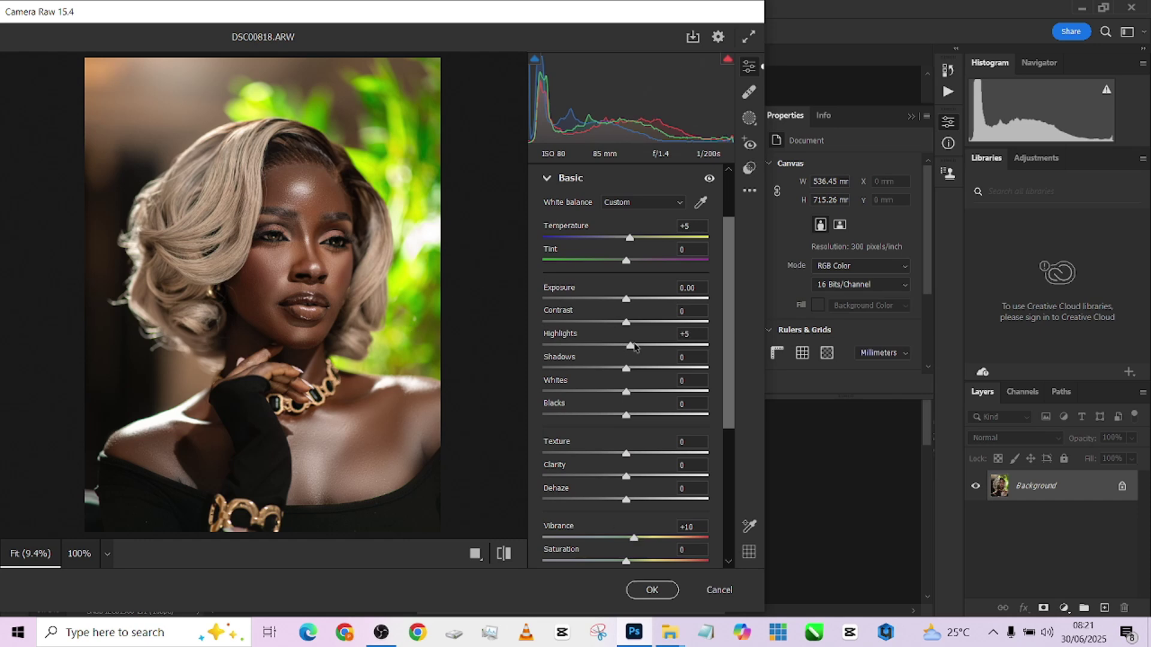
click(652, 590)
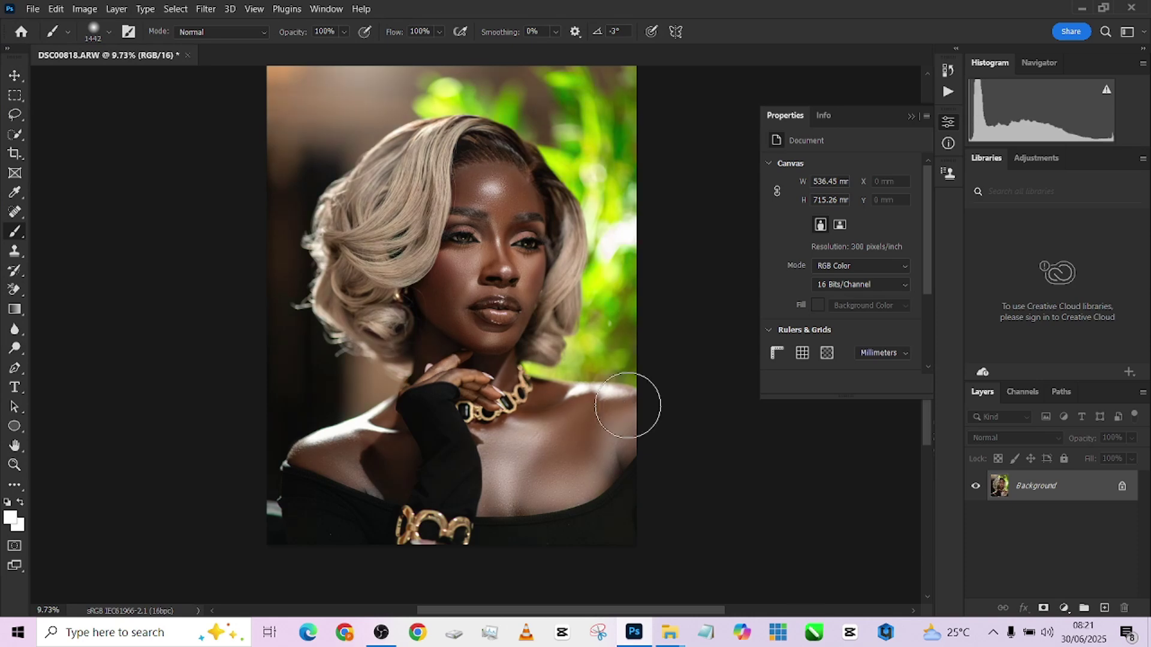
Run the Done4U Retouch action on the portrait with a Gaussian Blur radius of 10 pixels
scroll(457, 216, up, 3)
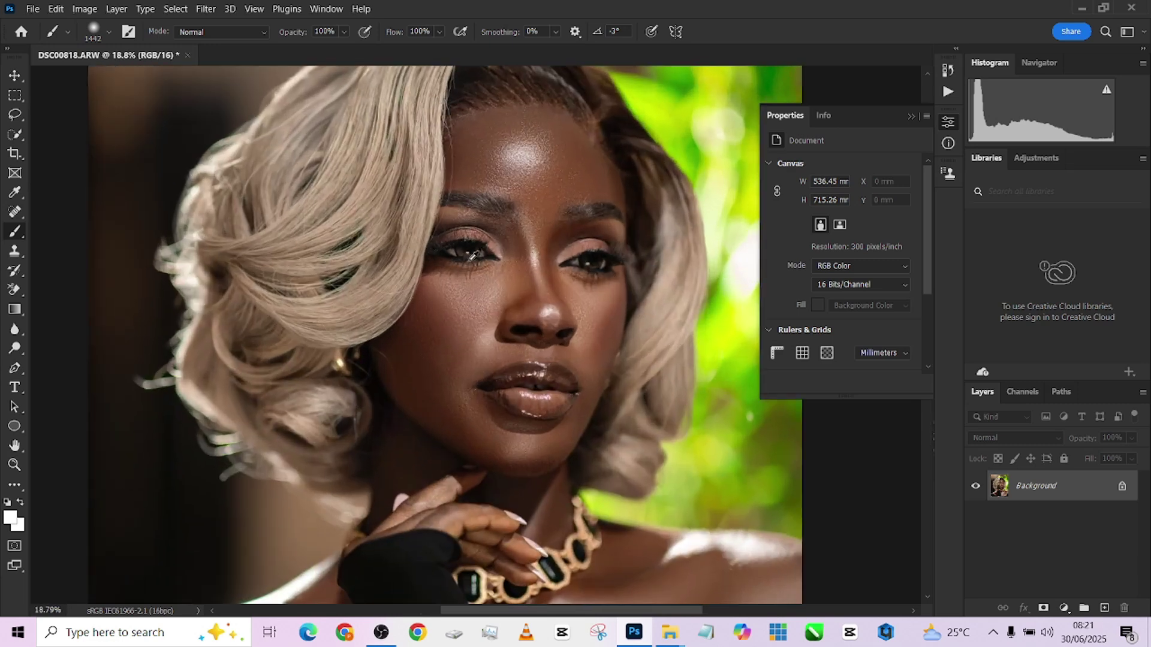
scroll(457, 217, down, 4)
scroll(480, 288, up, 2)
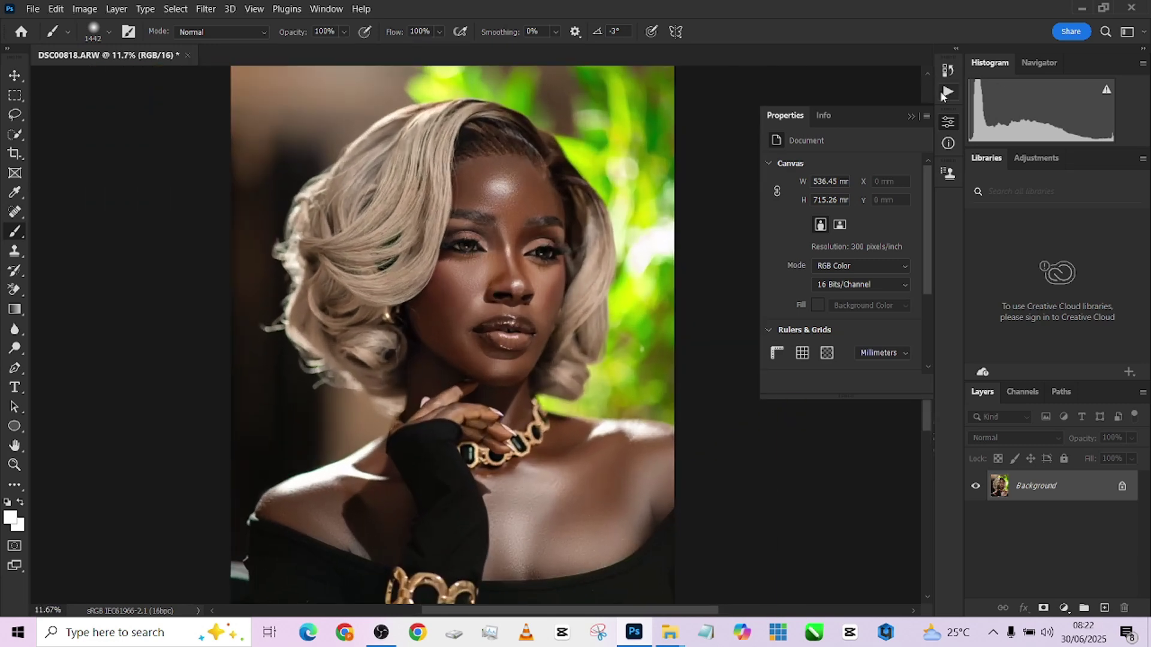
click(948, 92)
scroll(801, 121, up, 2)
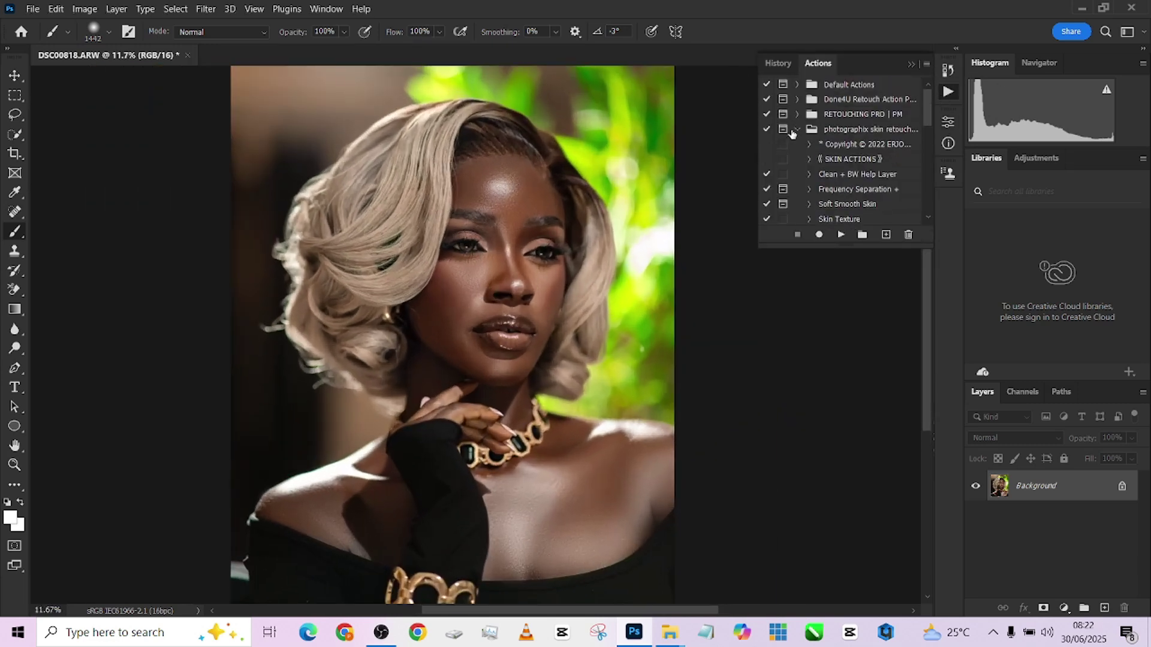
click(796, 128)
click(797, 99)
click(841, 234)
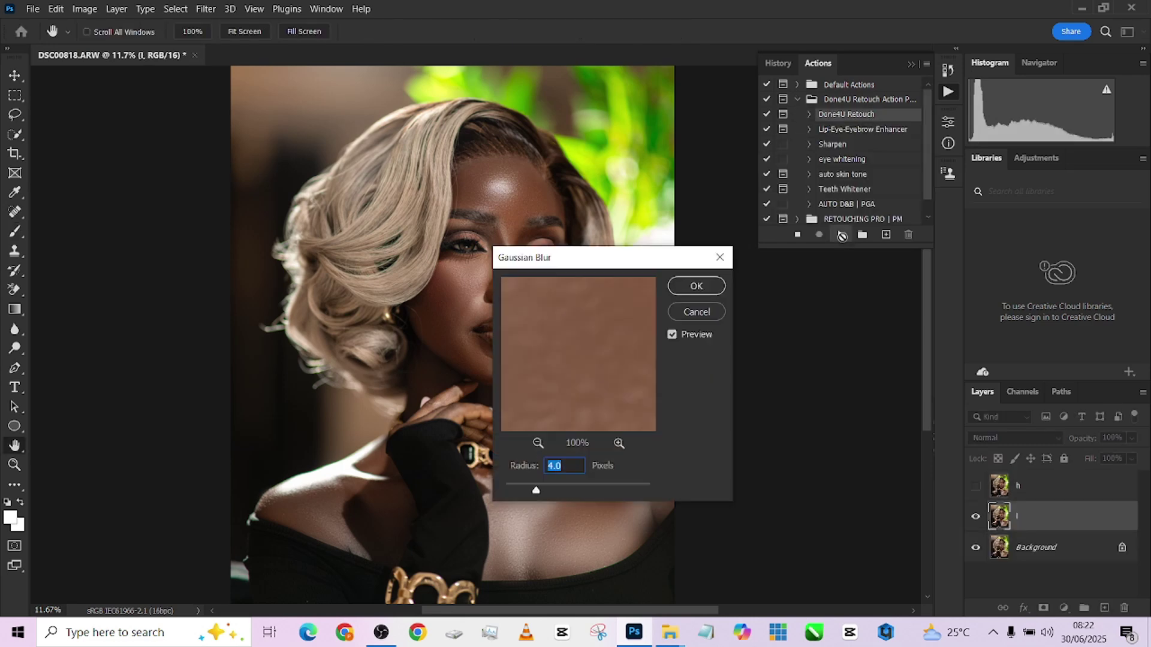
text(10)
click(695, 286)
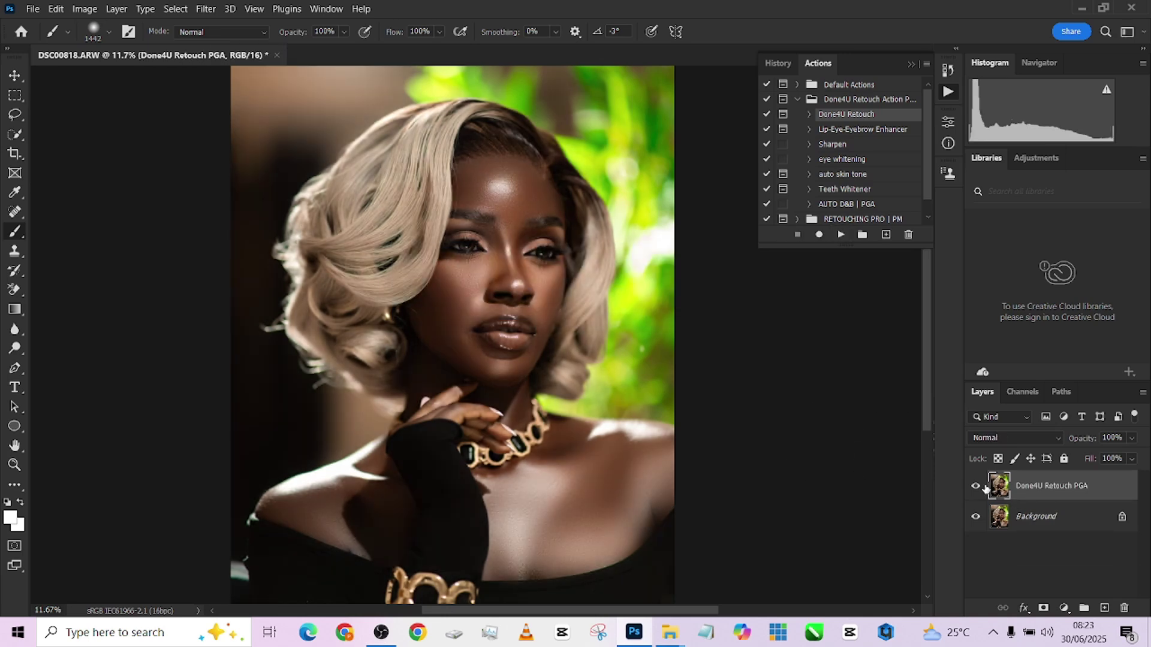
Compare the portrait with and without the Done4U Retouch PGA layer, and lower that layer's opacity to 73%
click(976, 487)
click(976, 486)
click(976, 487)
click(1132, 438)
drag(1138, 455, 1121, 461)
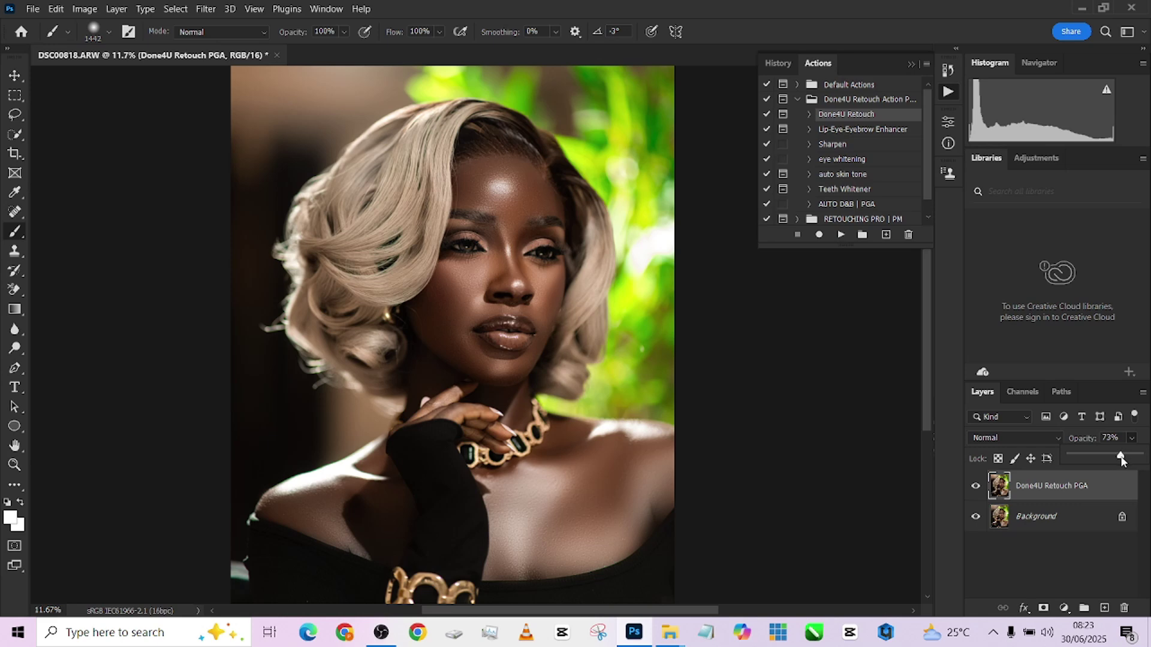
scroll(576, 269, up, 5)
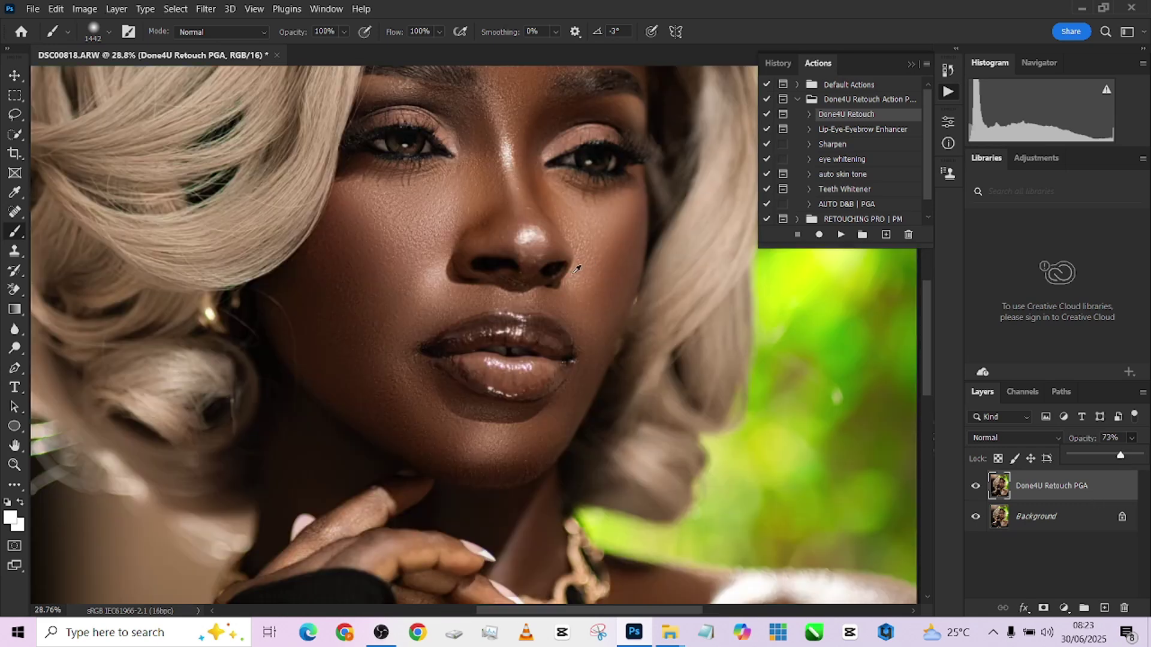
scroll(577, 269, down, 5)
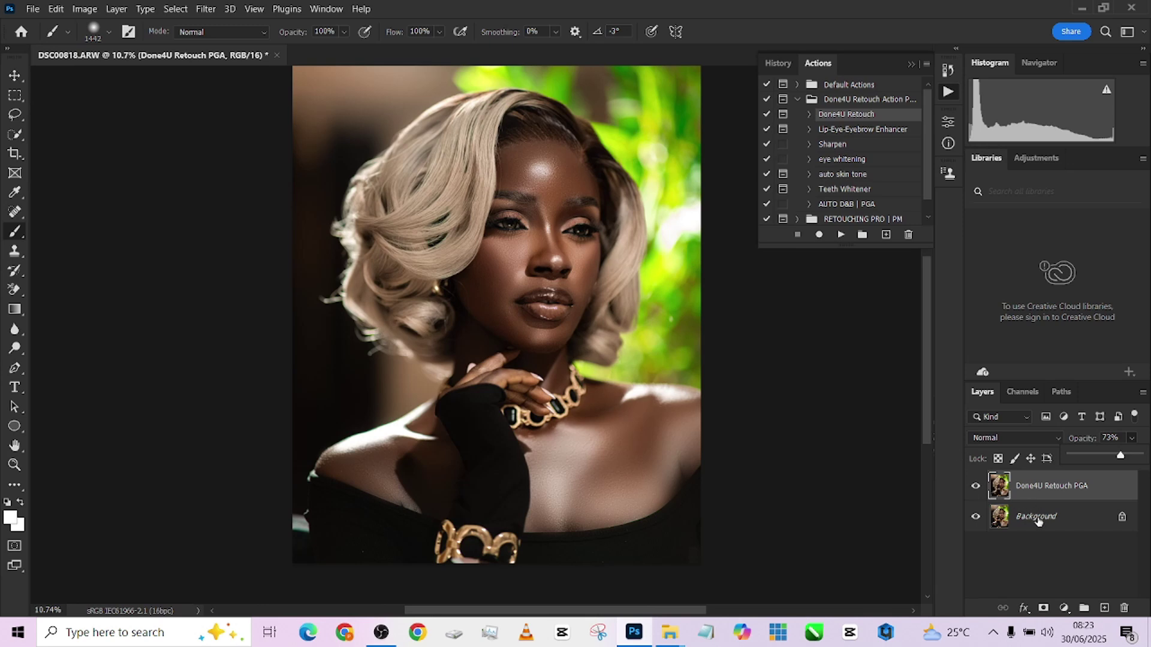
Flatten the Done4U Retouch PGA layer into the Background layer
right_click(1038, 518)
click(1047, 477)
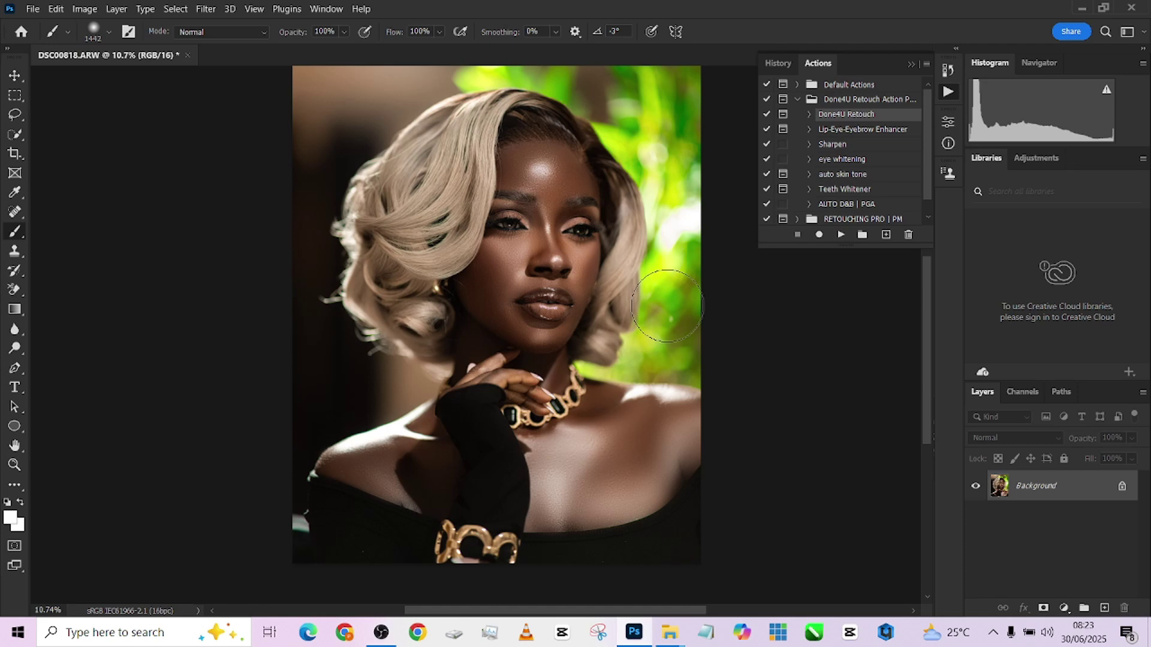
key(space)
drag(563, 347, 560, 354)
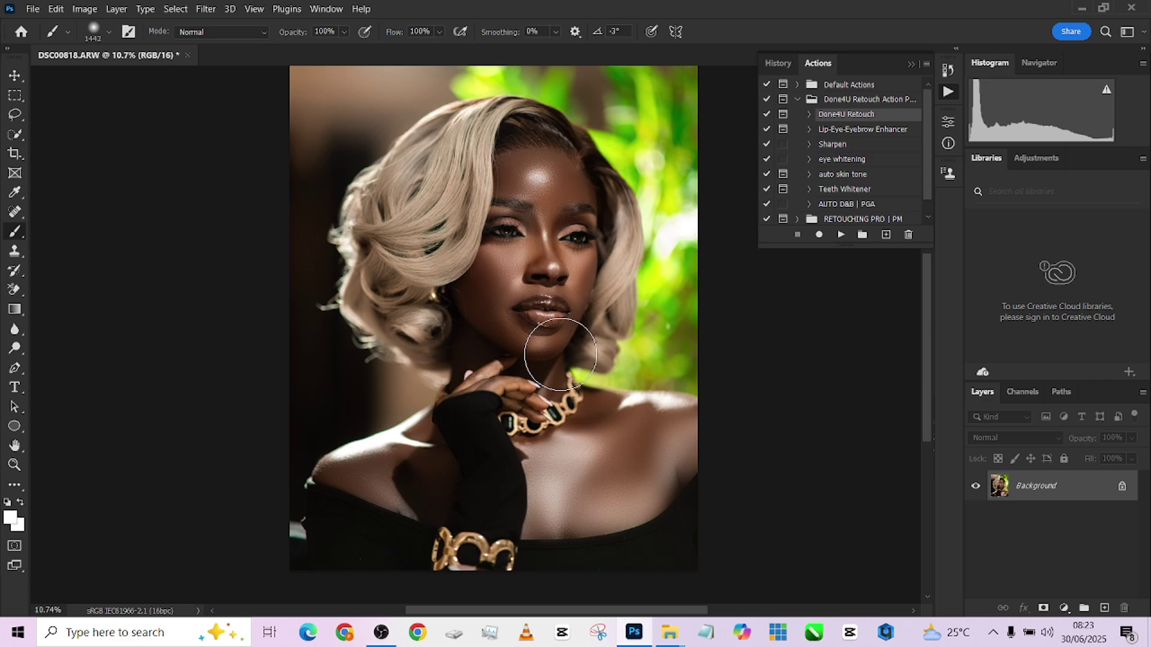